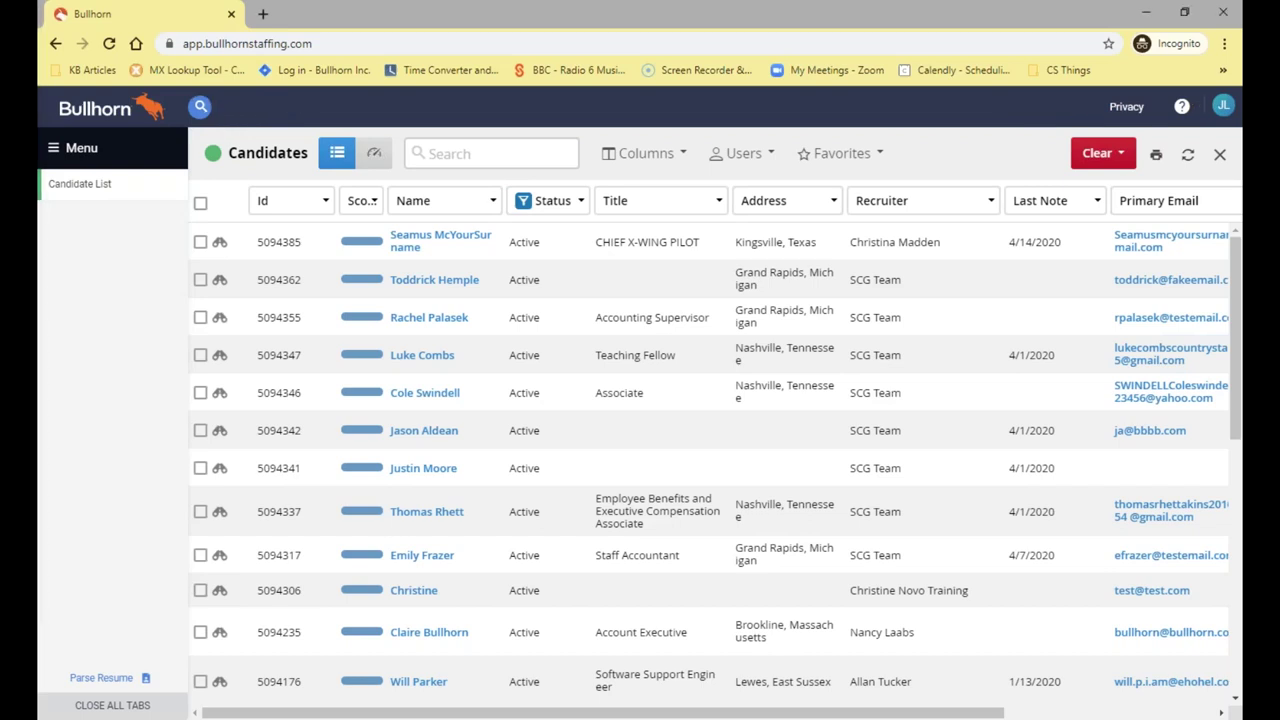
Run a global search for the candidate's name to list all matches
click(225, 110)
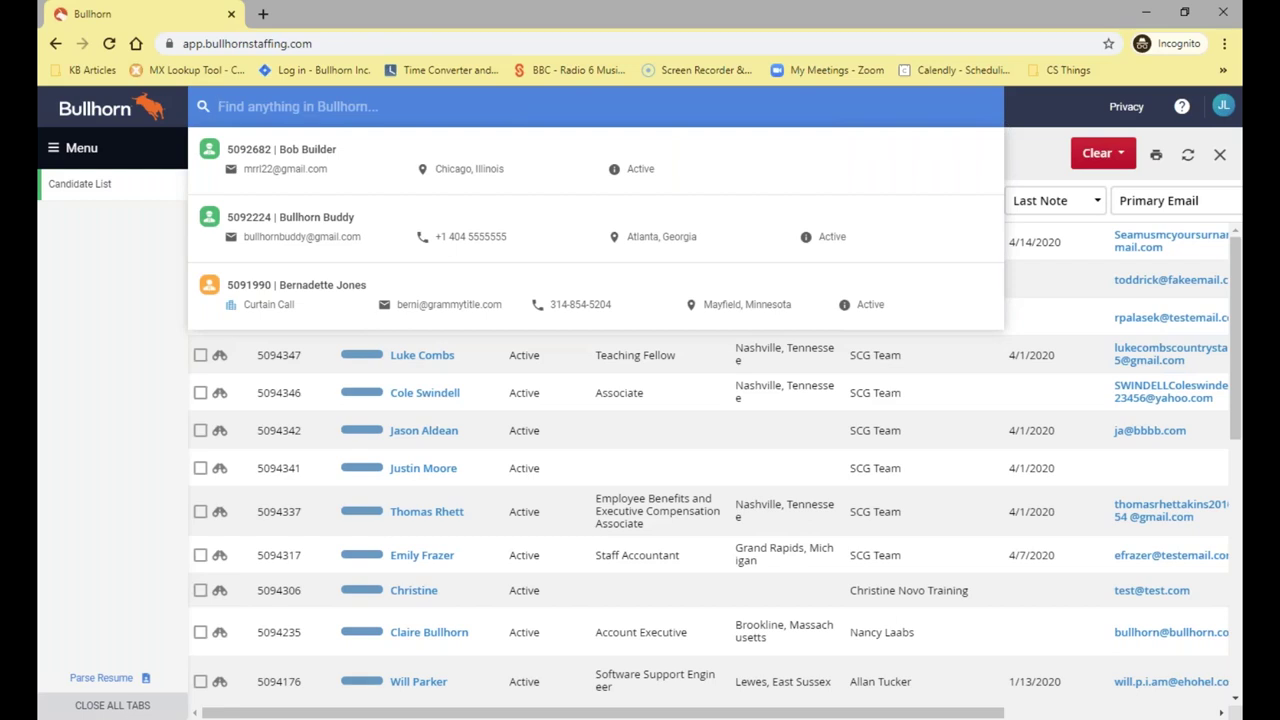
text(Bullhorn)
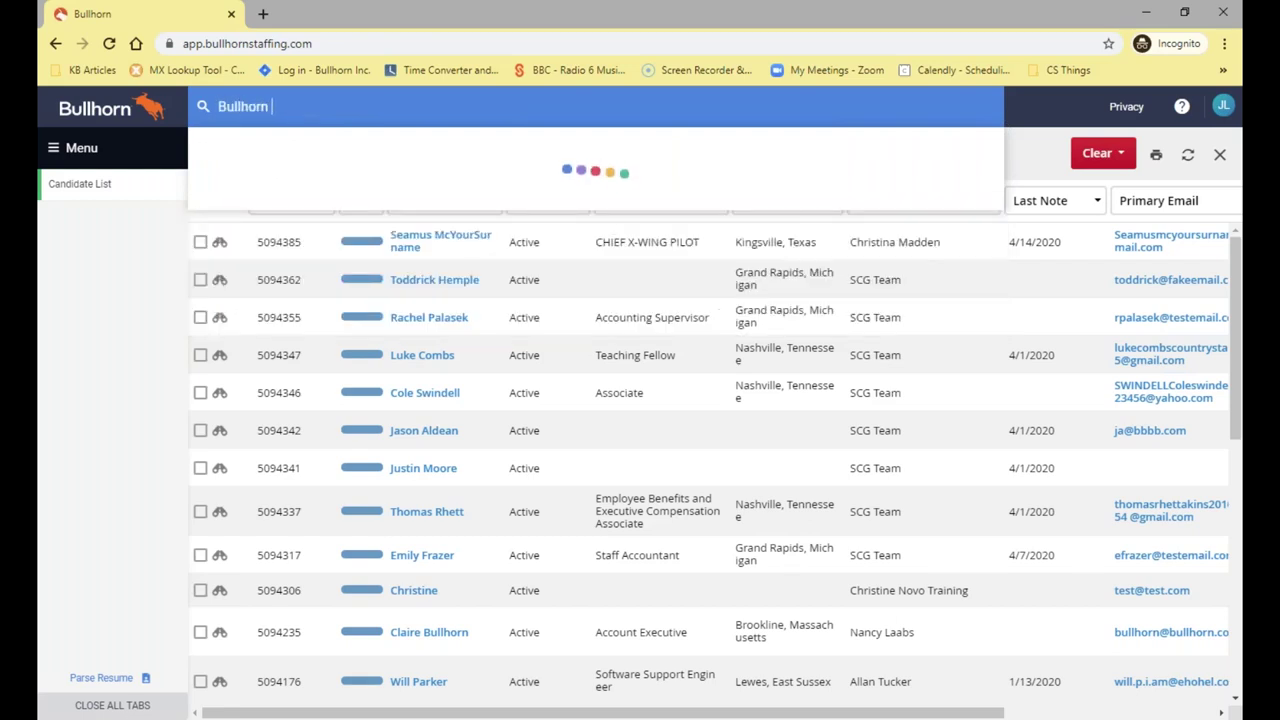
text( Buddy)
key(Escape)
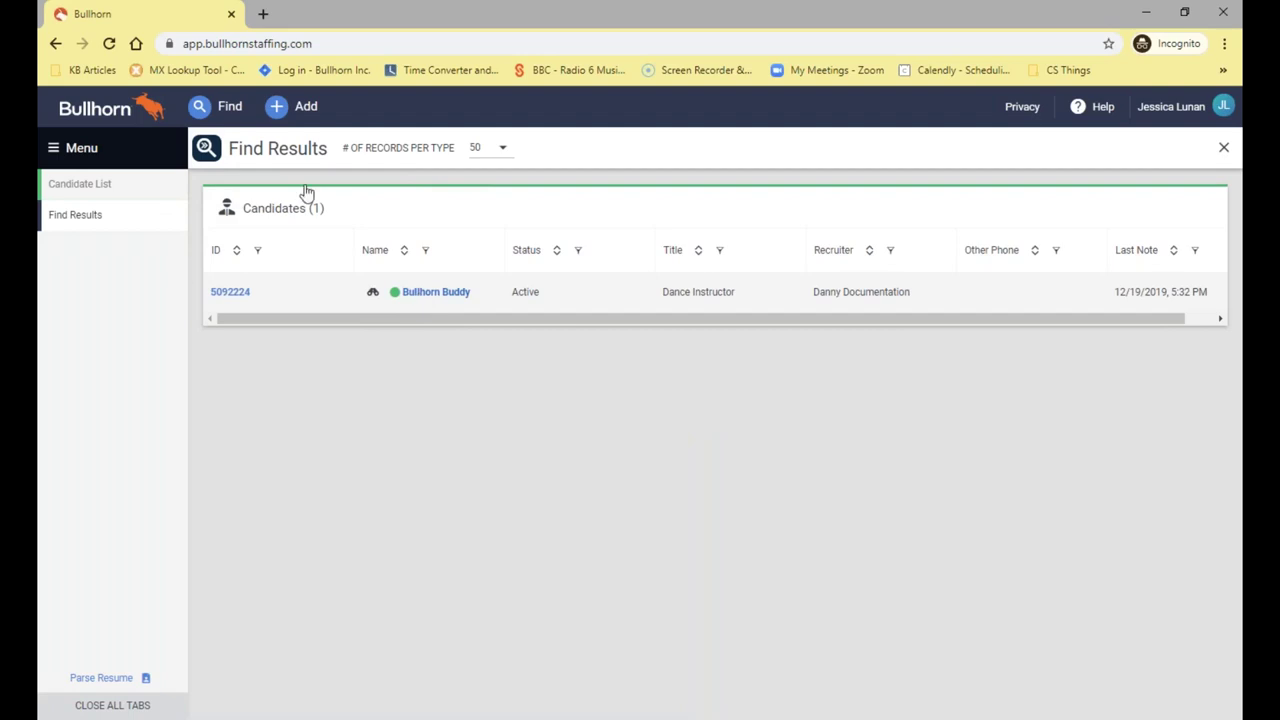
Search the candidate's name again and open their matching record in its own tab
click(230, 107)
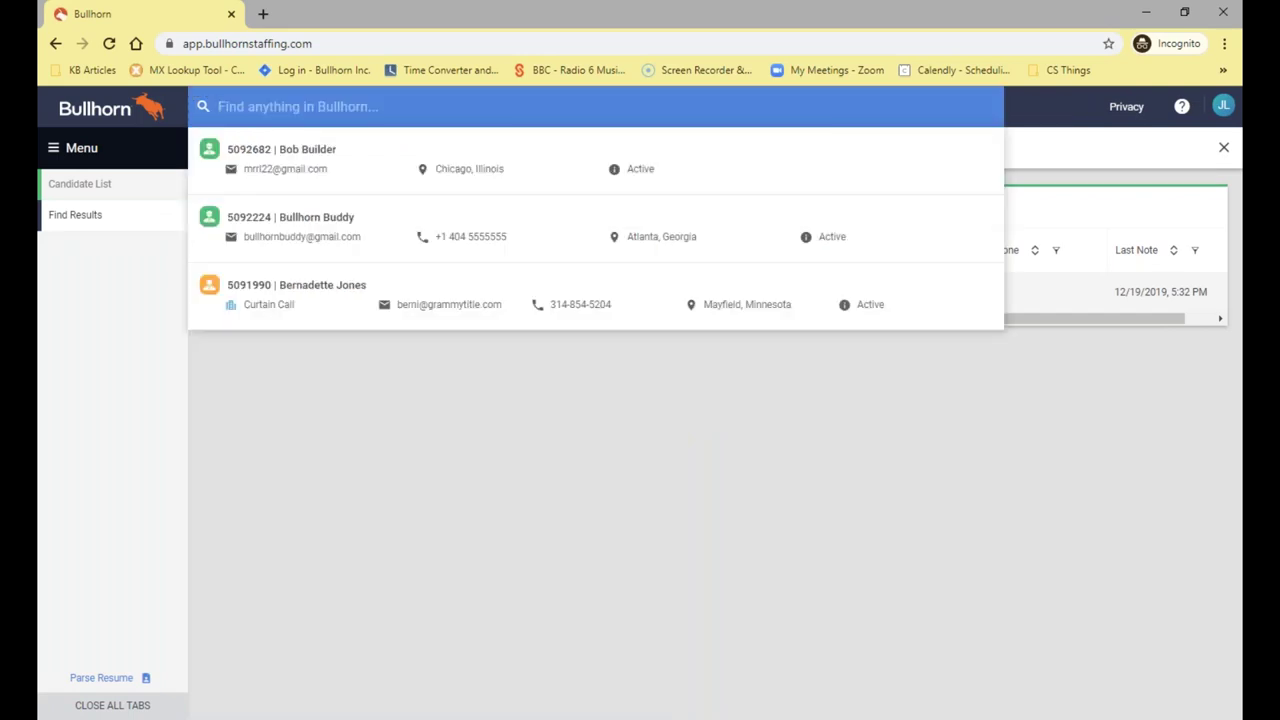
text(Bullhorn Buddy)
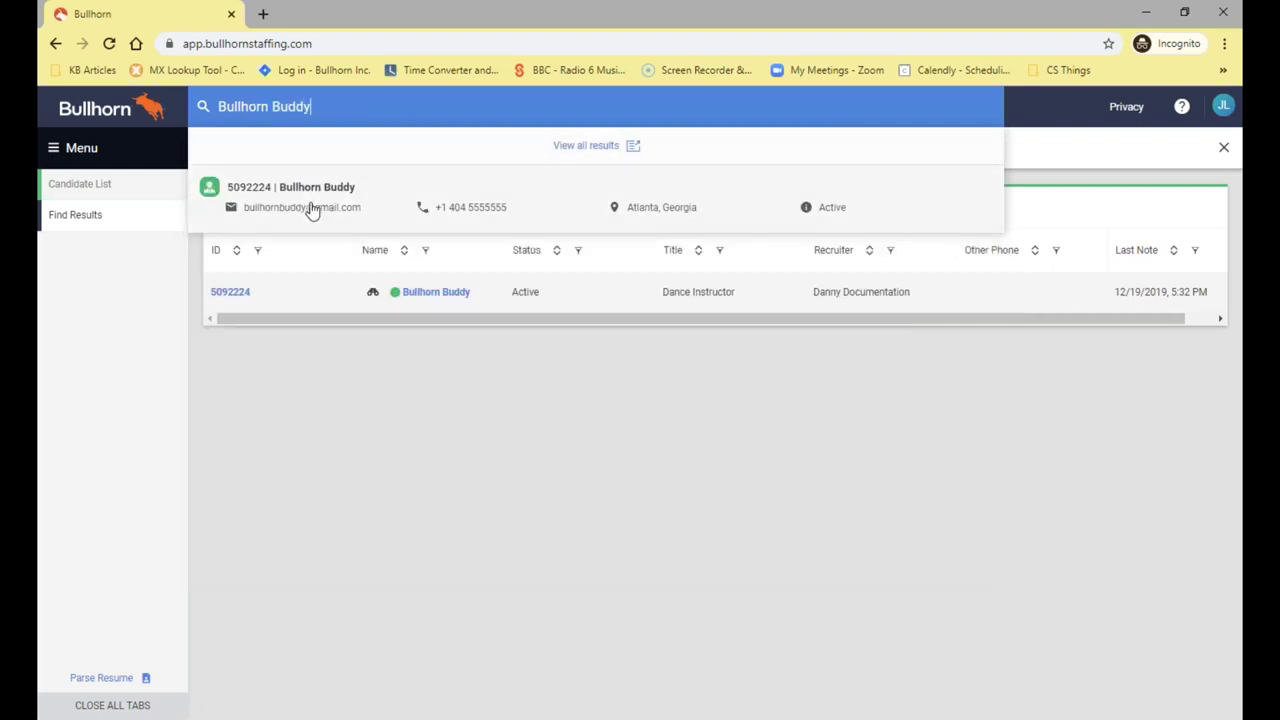
click(311, 207)
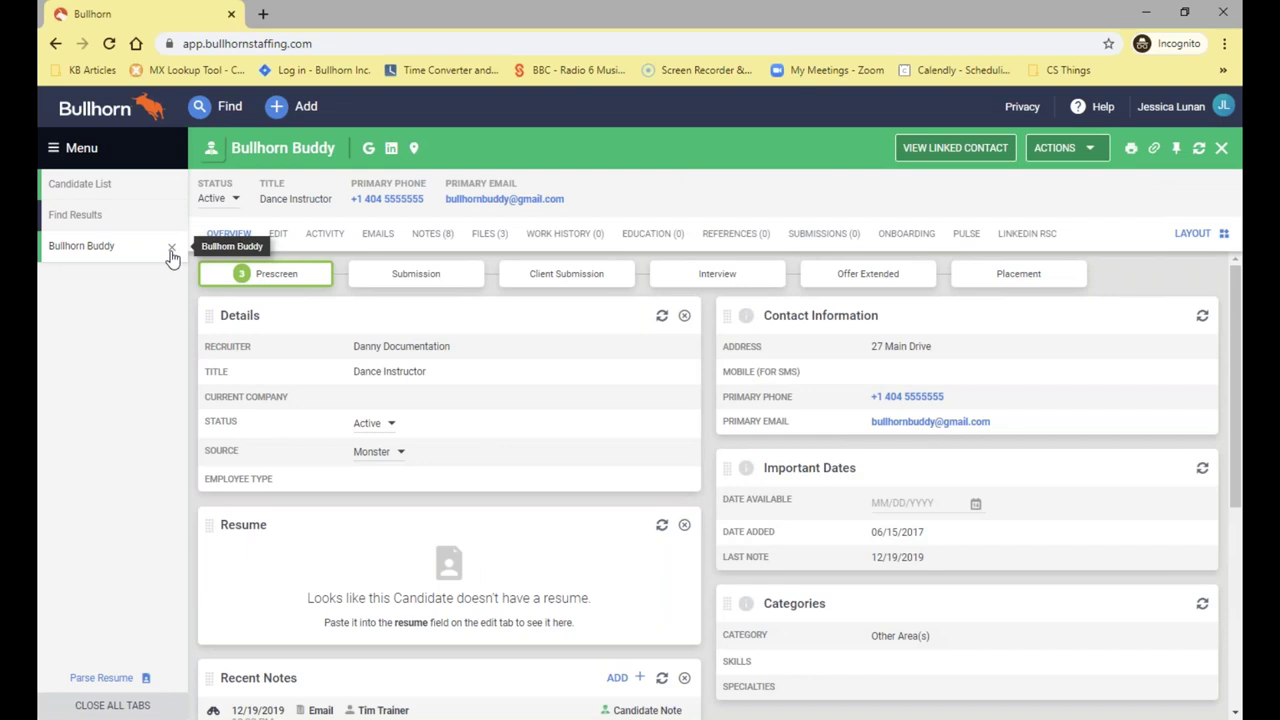
Close the candidate record tab and the Find Results tab, leaving global search unused
click(171, 248)
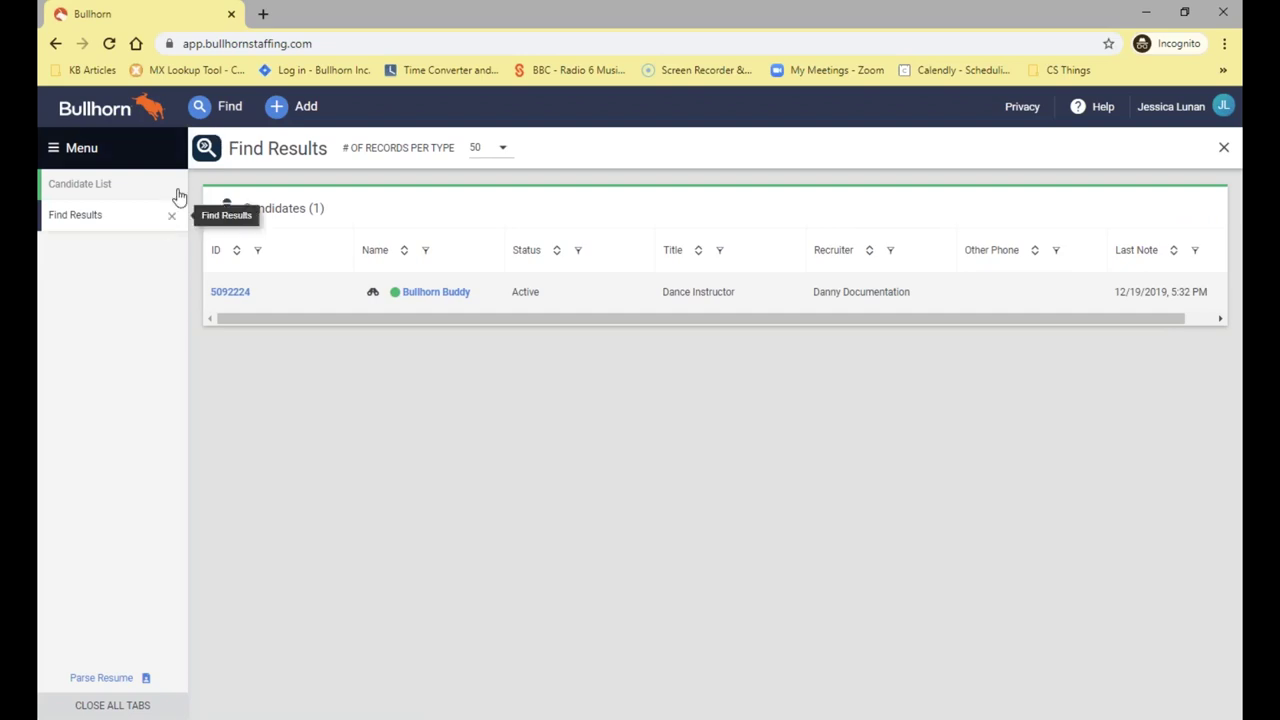
click(228, 114)
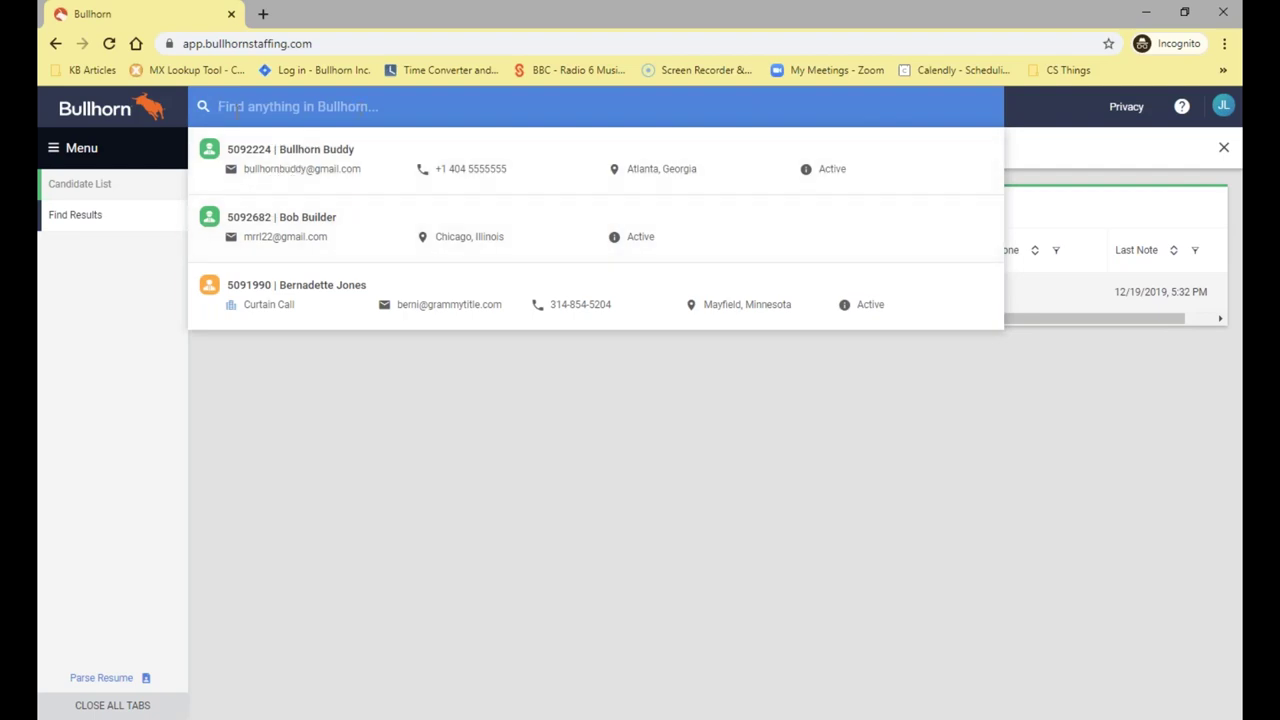
click(66, 284)
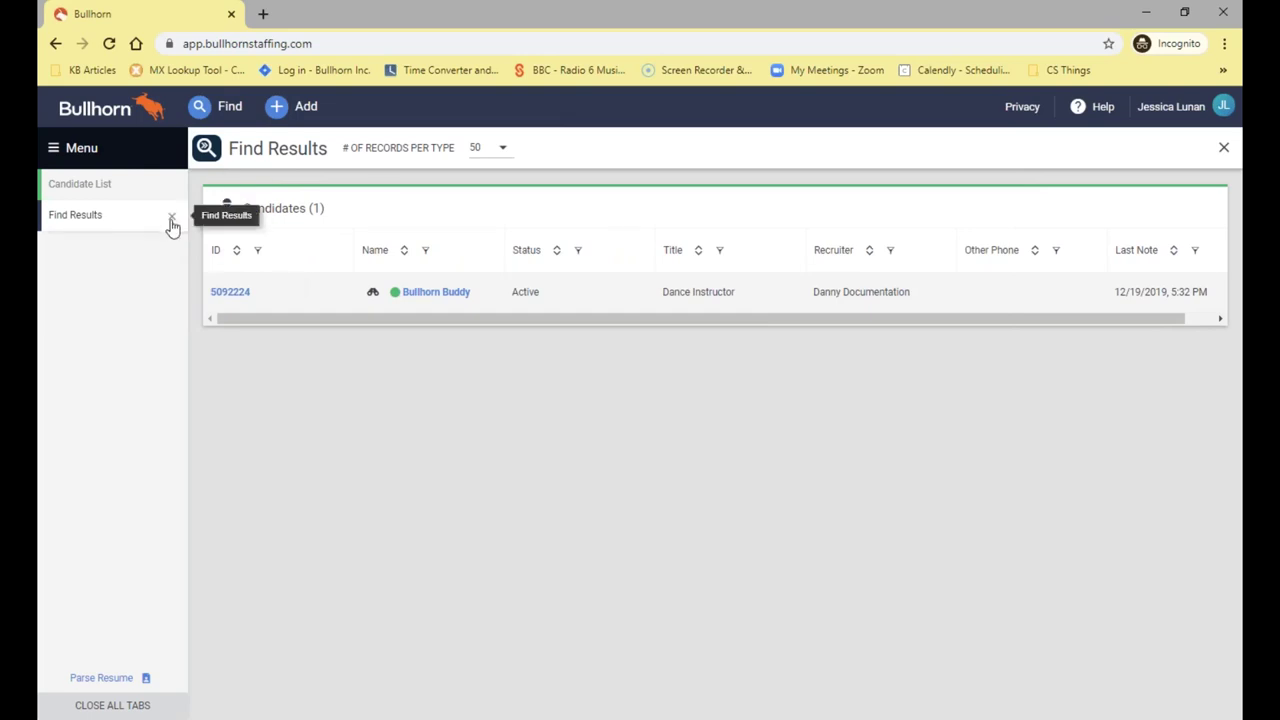
click(171, 218)
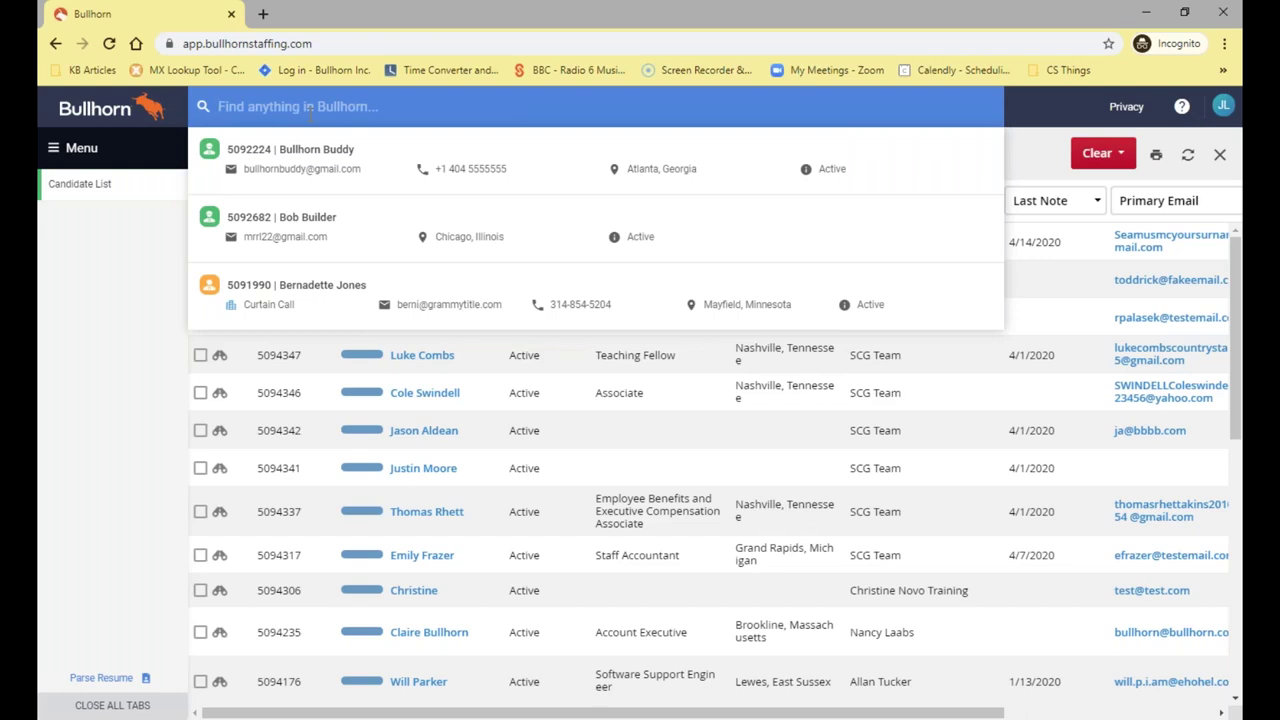
After a fruitless 'Jade' query, search the candidate's name and open their record
text(Jade)
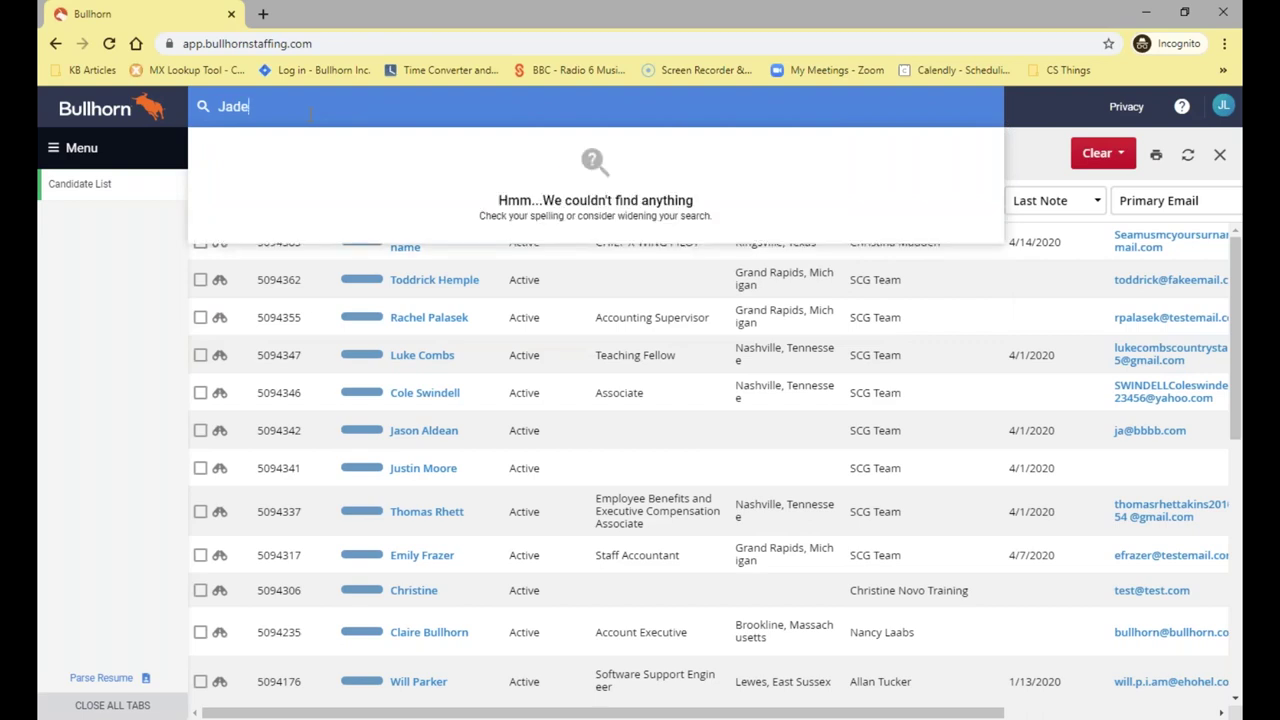
key(BackSpace)
key(BackSpace)
key(BackSpace)
key(BackSpace)
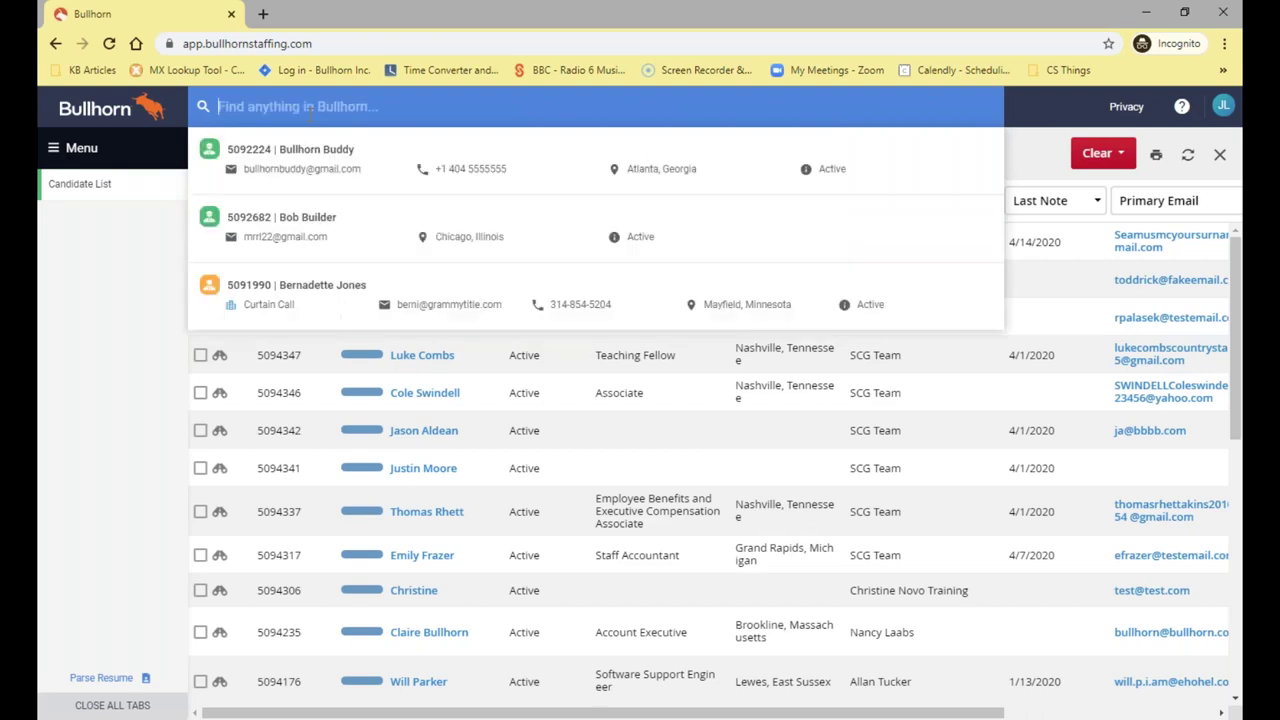
text(Bullhorn Buddy)
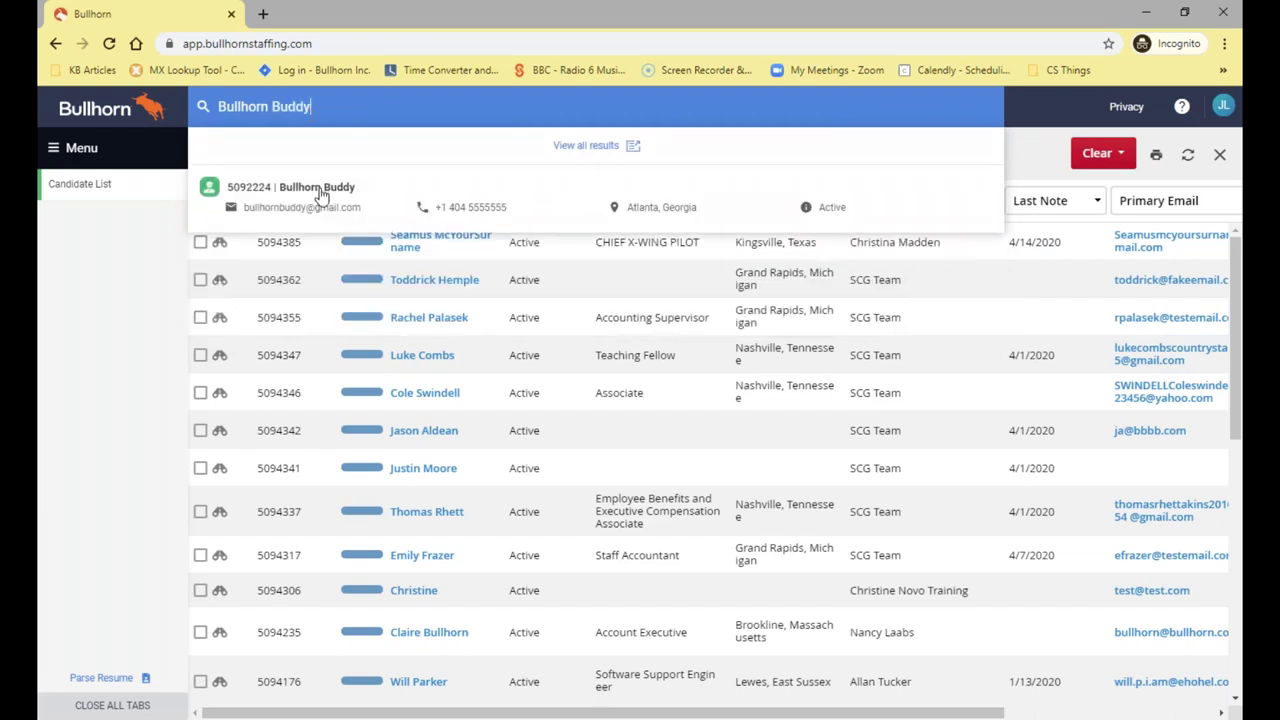
click(318, 190)
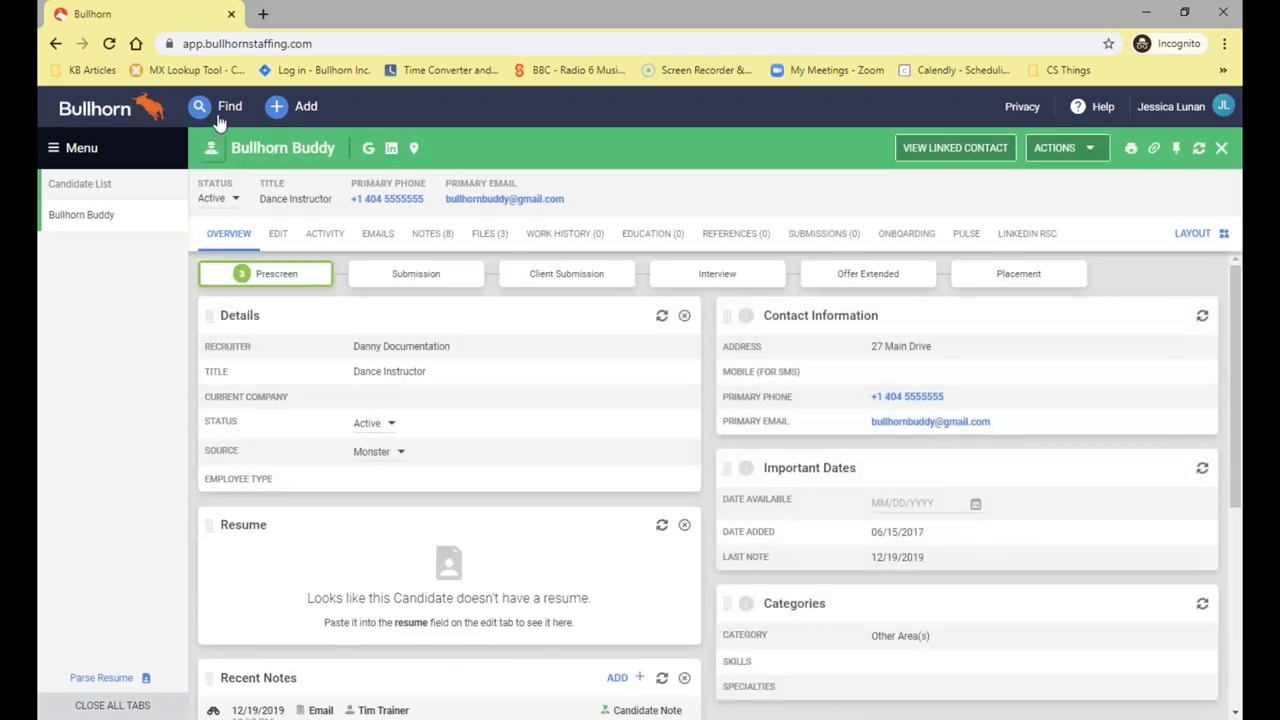
click(218, 114)
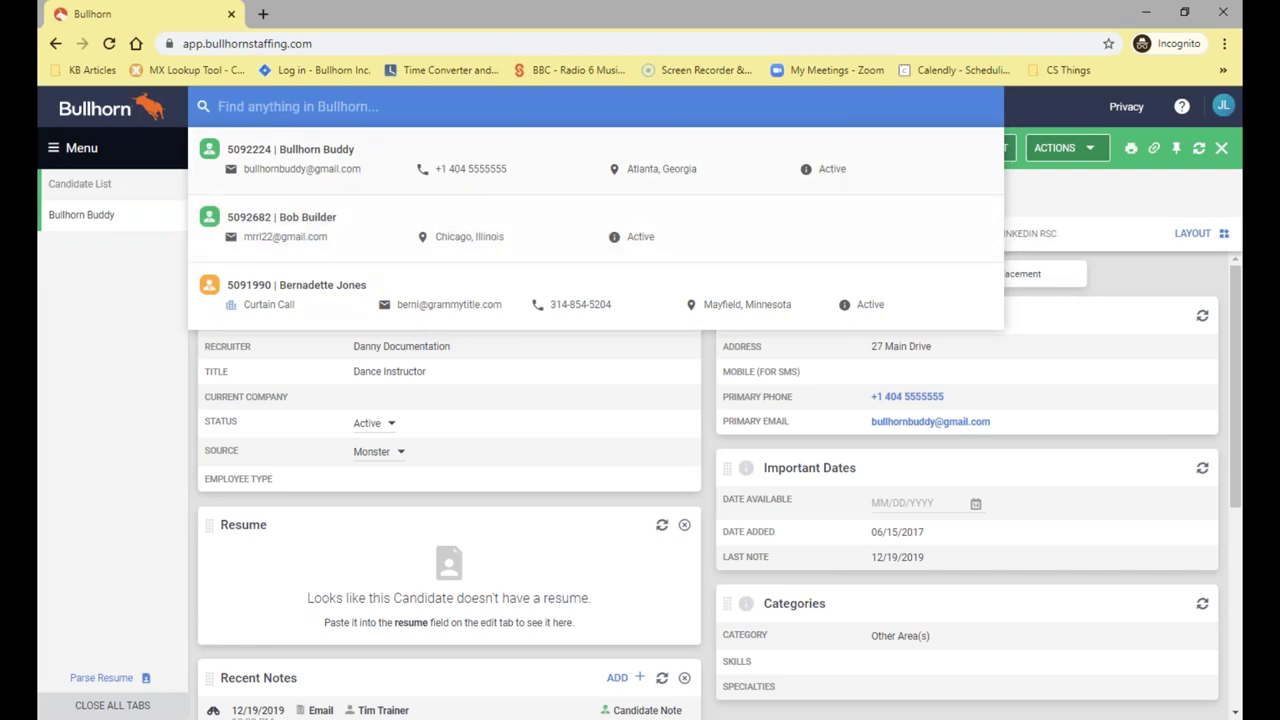
click(190, 210)
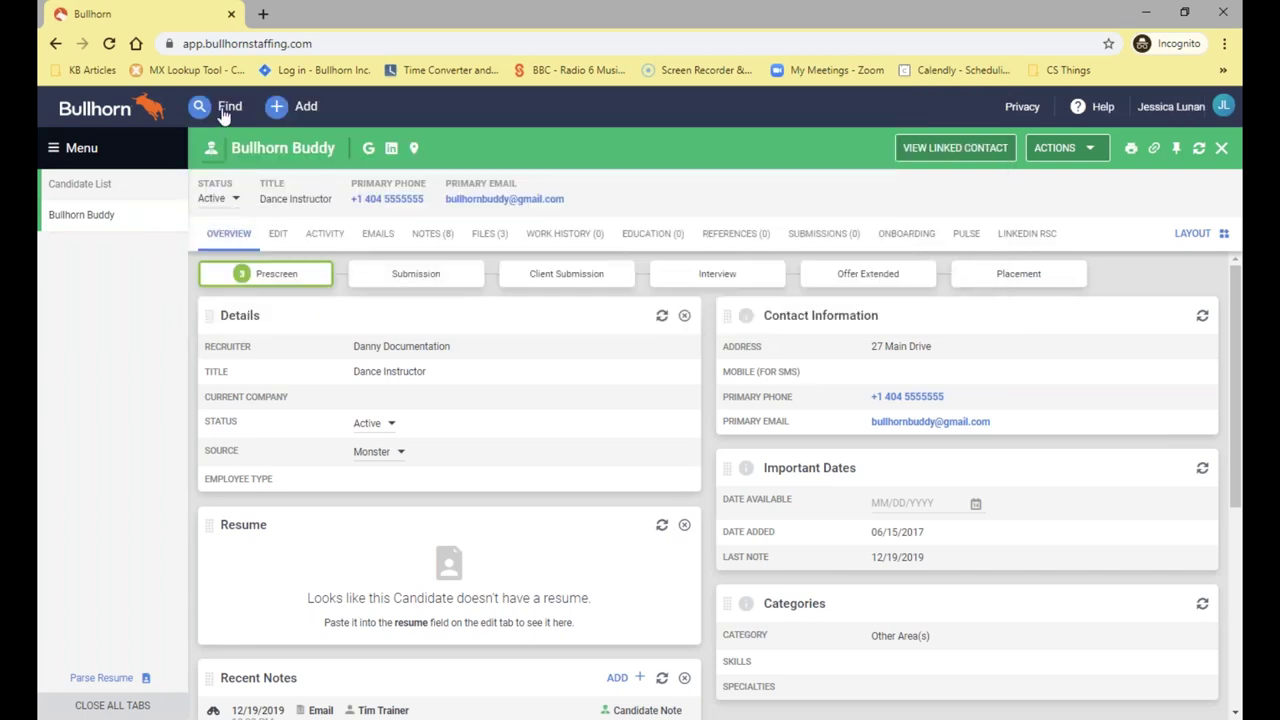
click(175, 214)
click(215, 106)
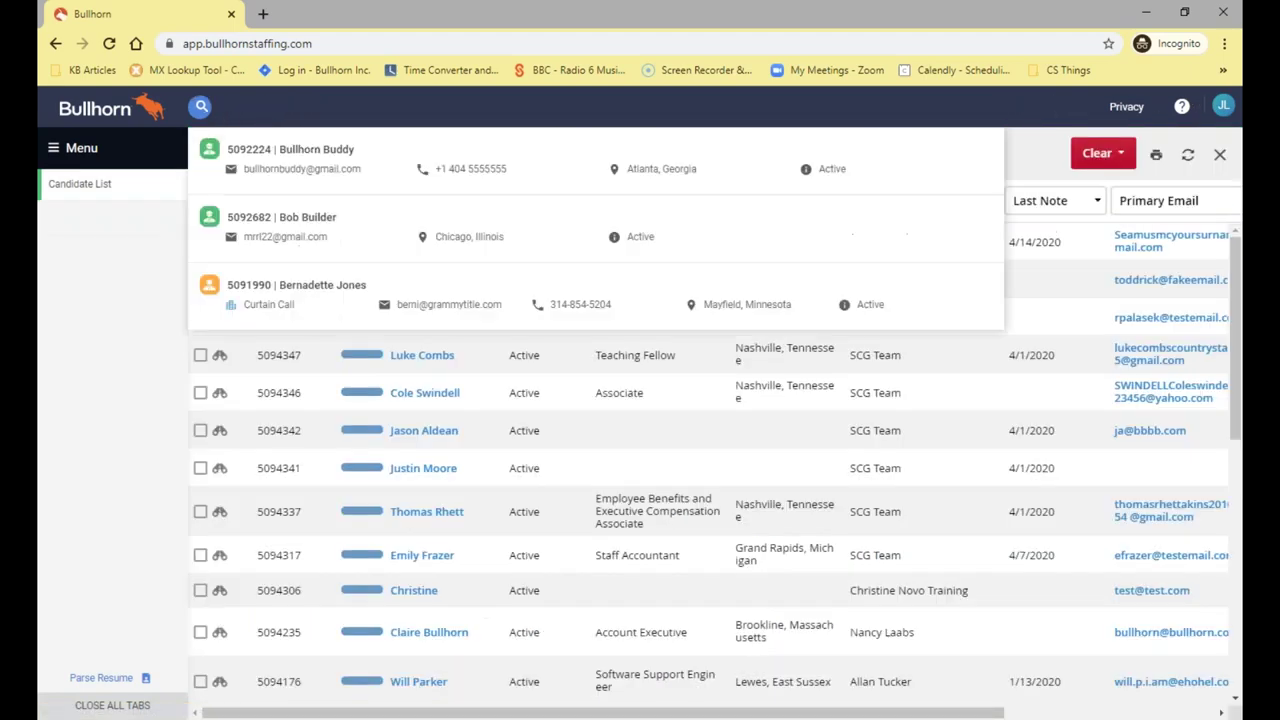
text(Ad)
key(BackSpace)
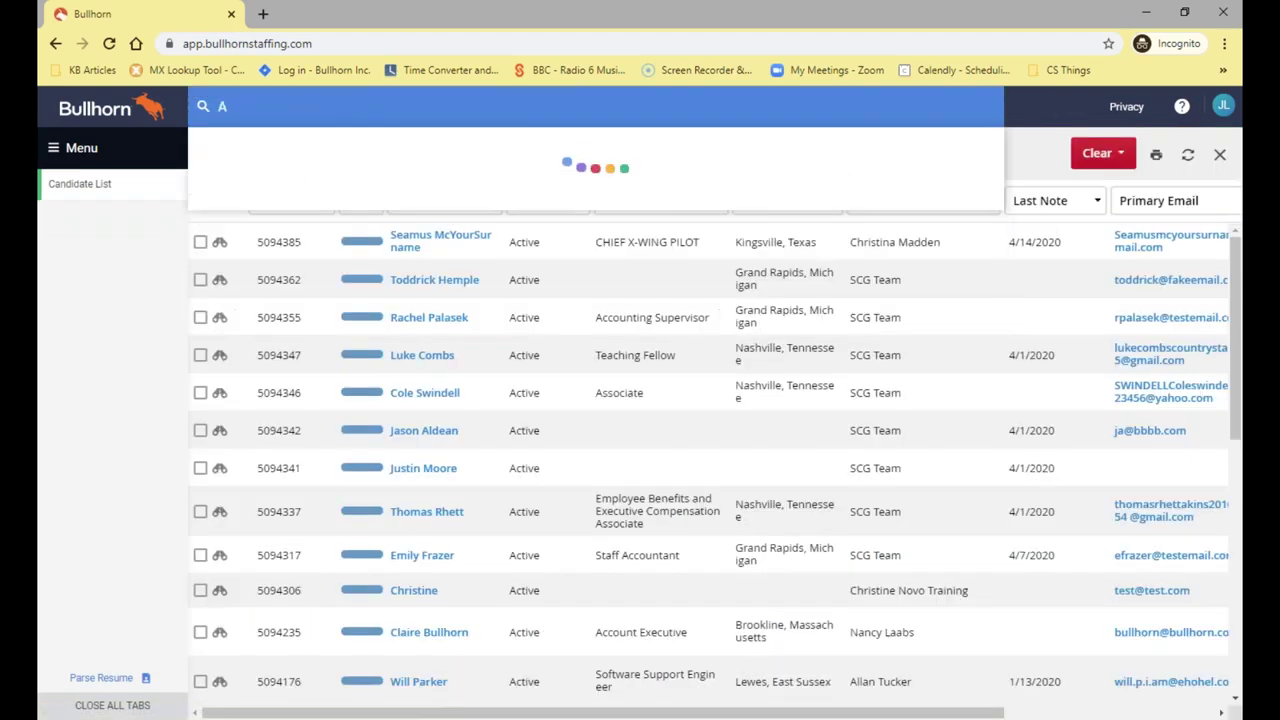
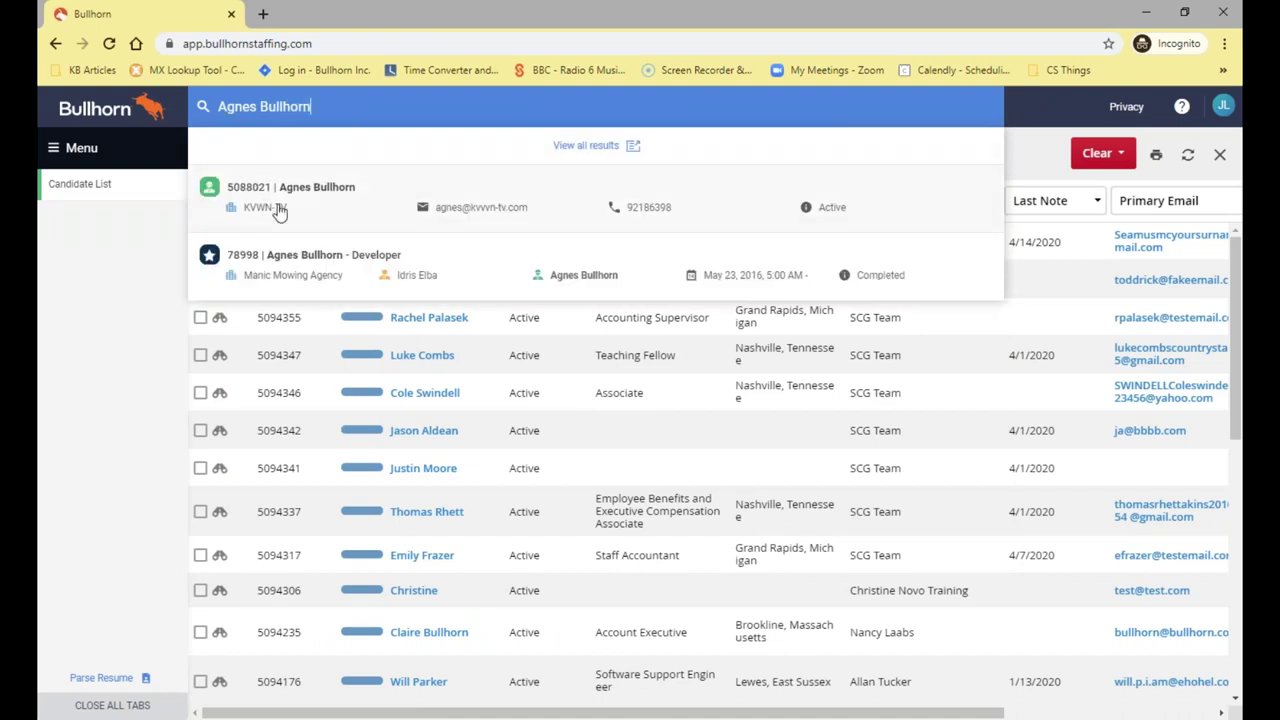
click(282, 218)
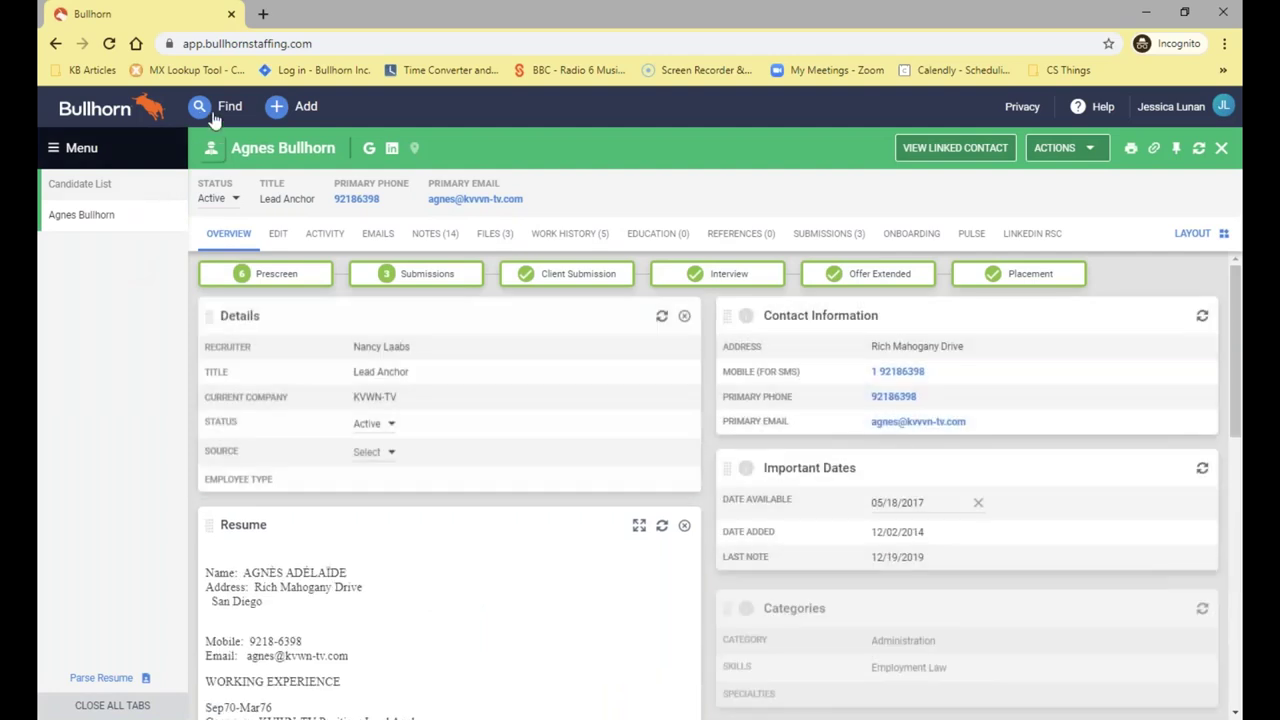
click(213, 112)
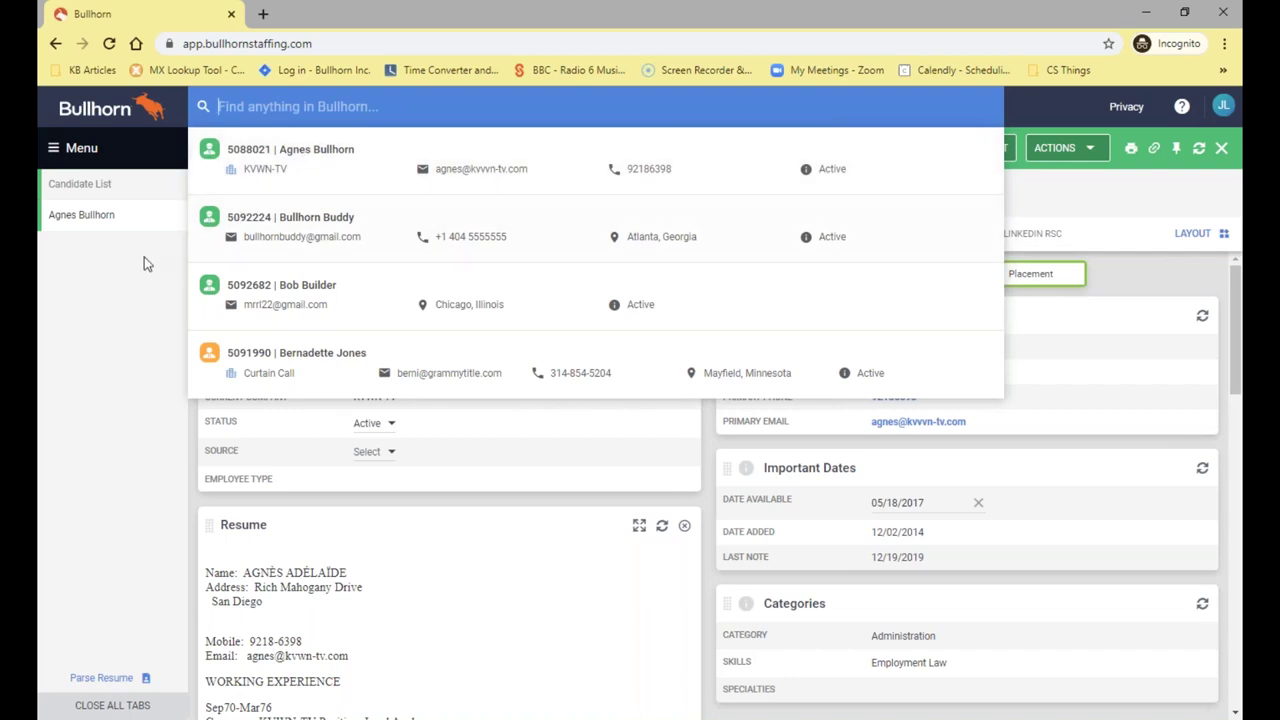
click(170, 235)
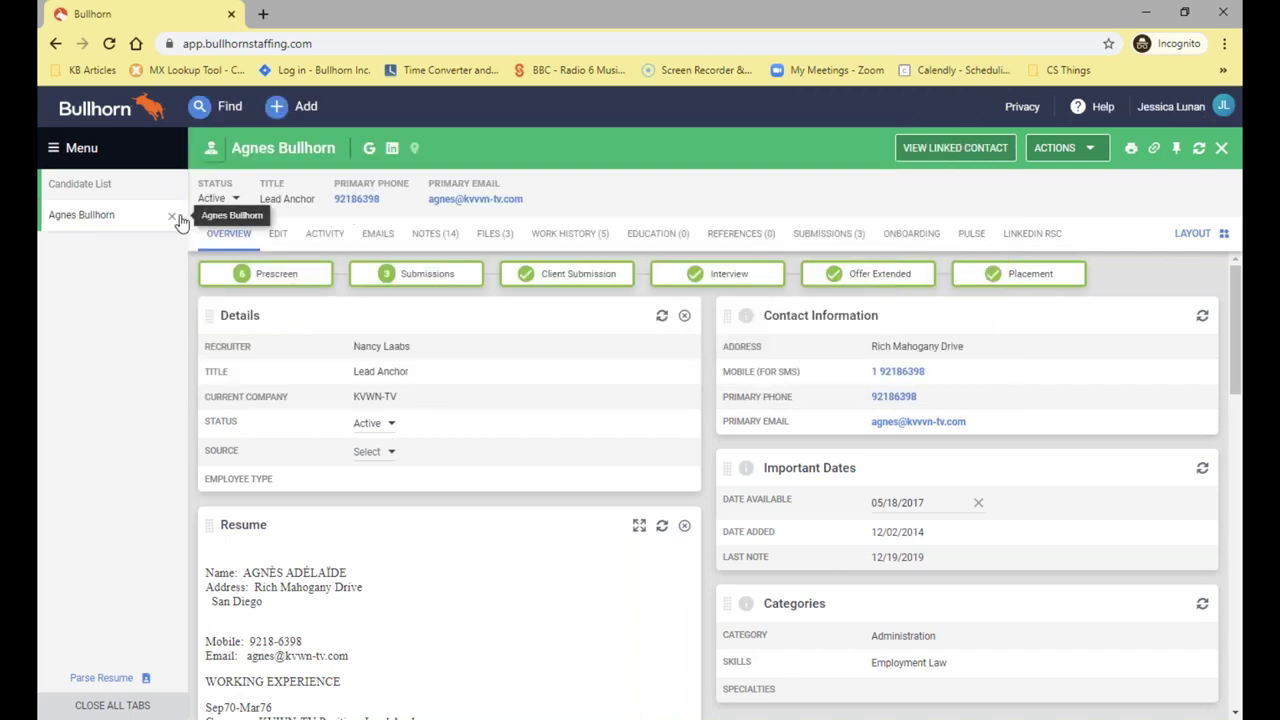
click(171, 216)
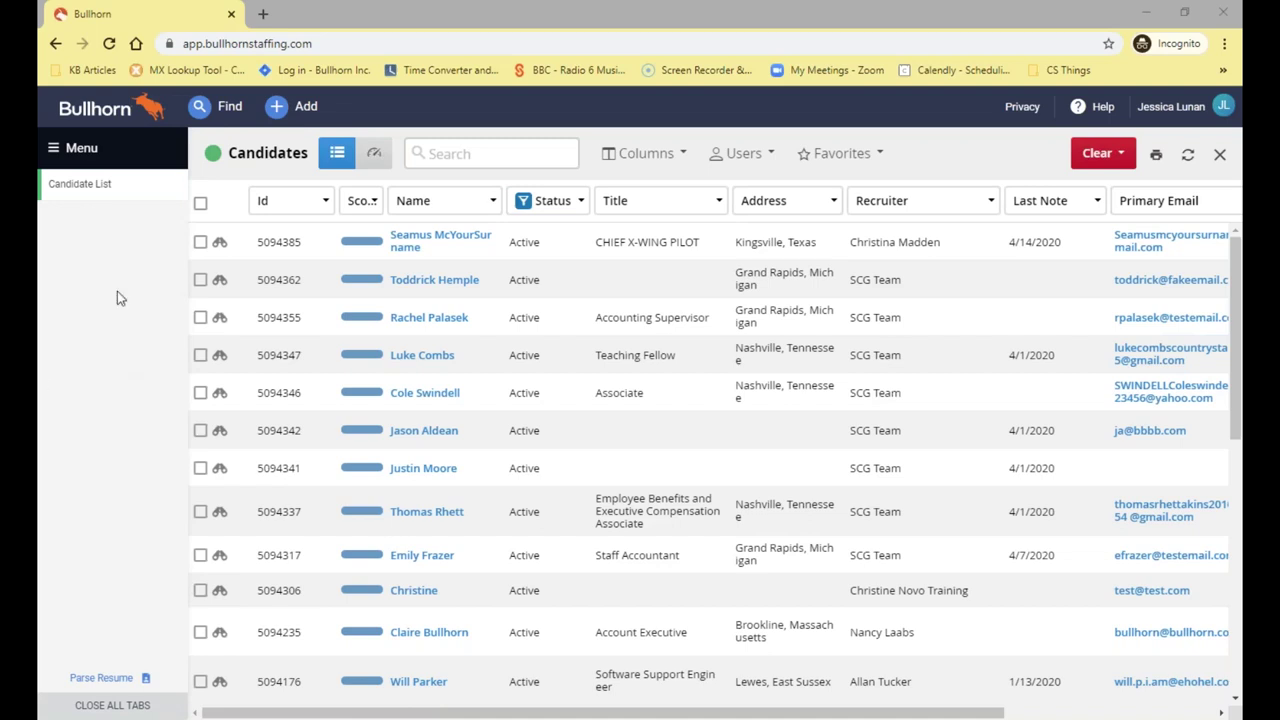
click(200, 113)
click(199, 110)
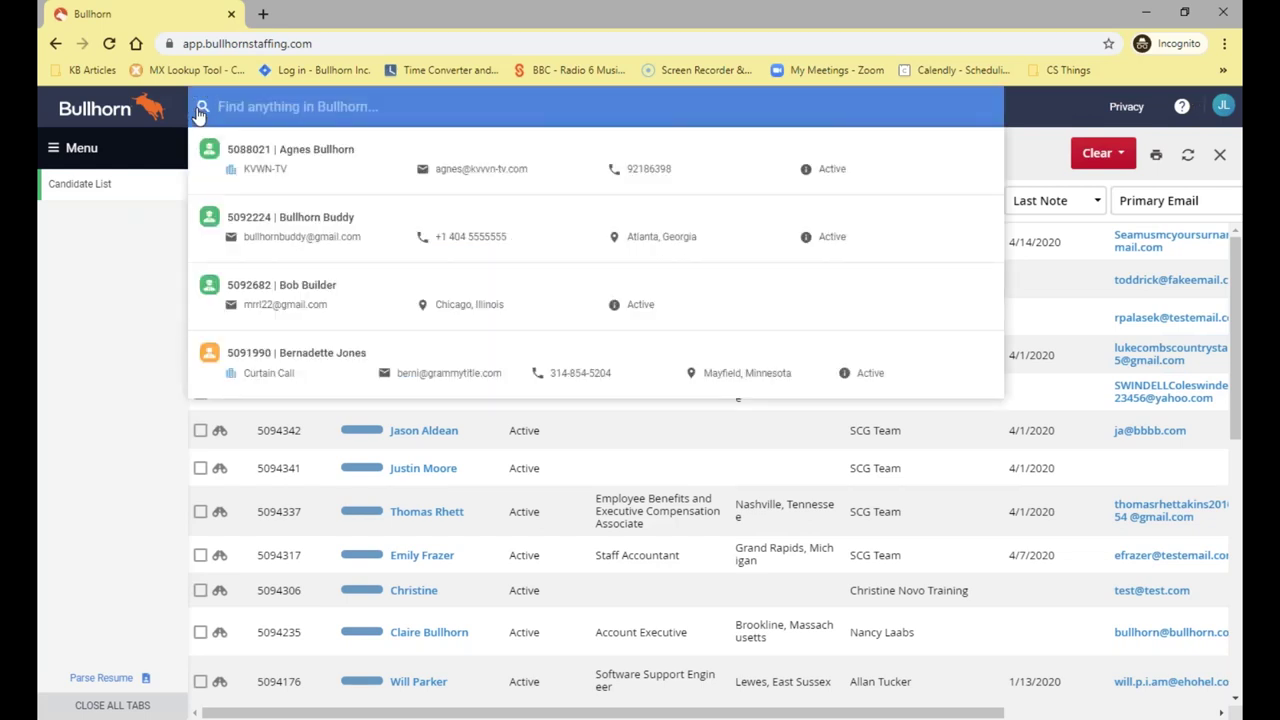
text(506)
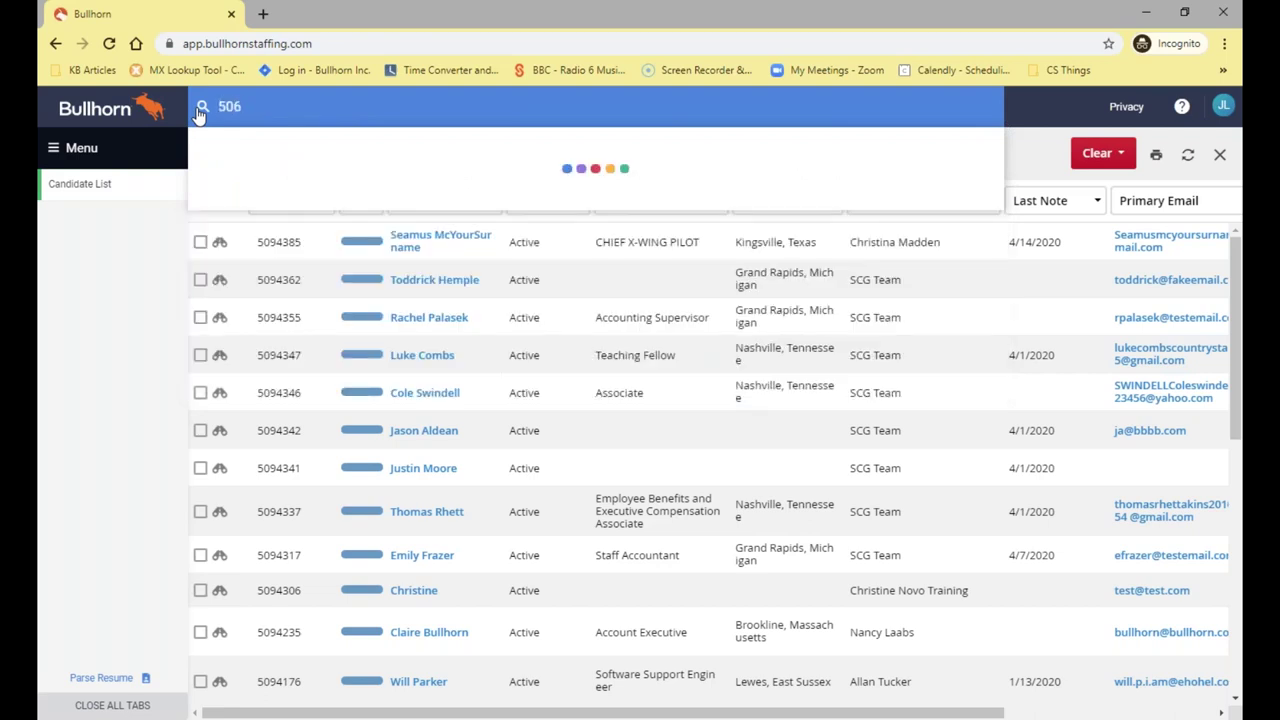
text(4342)
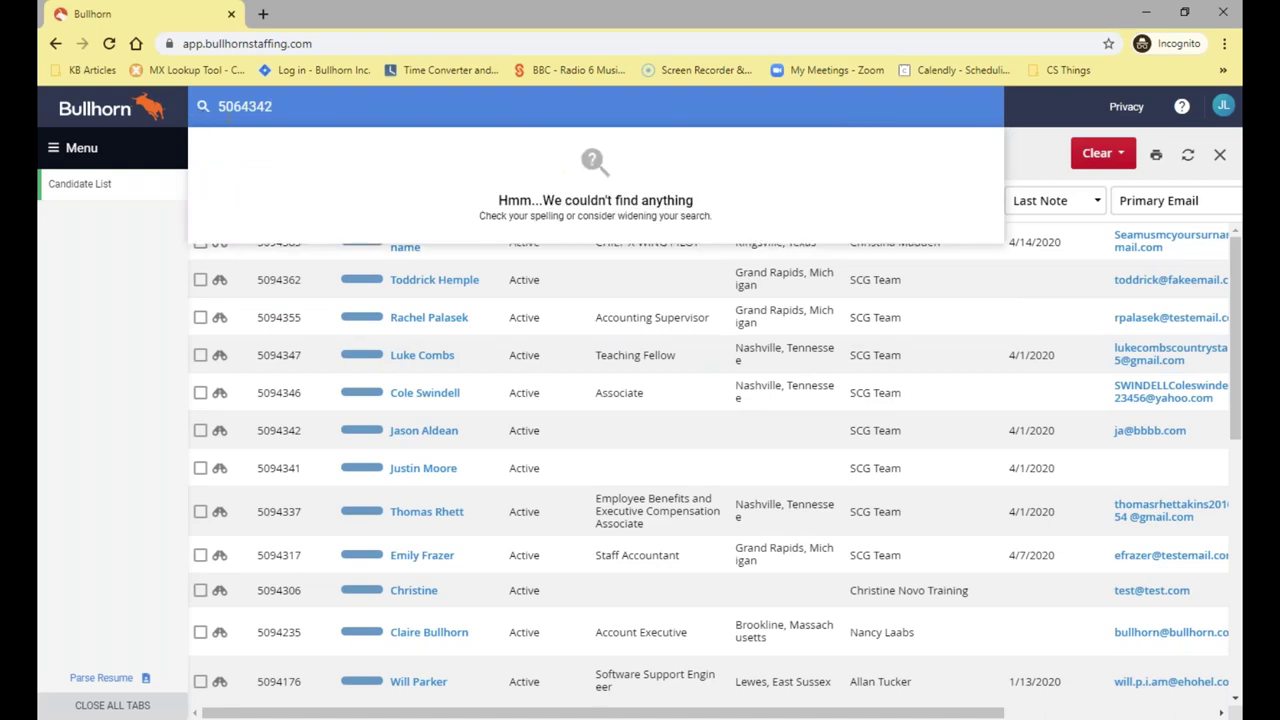
key(BackSpace)
key(BackSpace)
key(ctrl+a)
key(BackSpace)
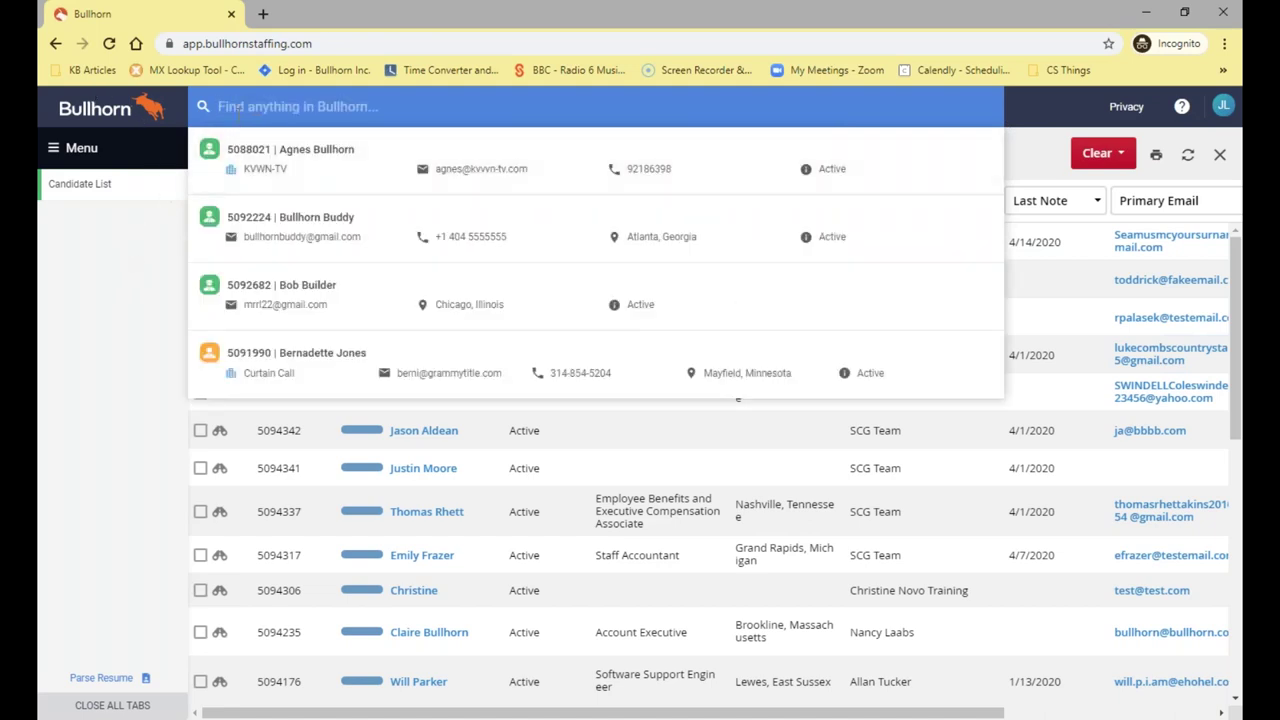
text(509)
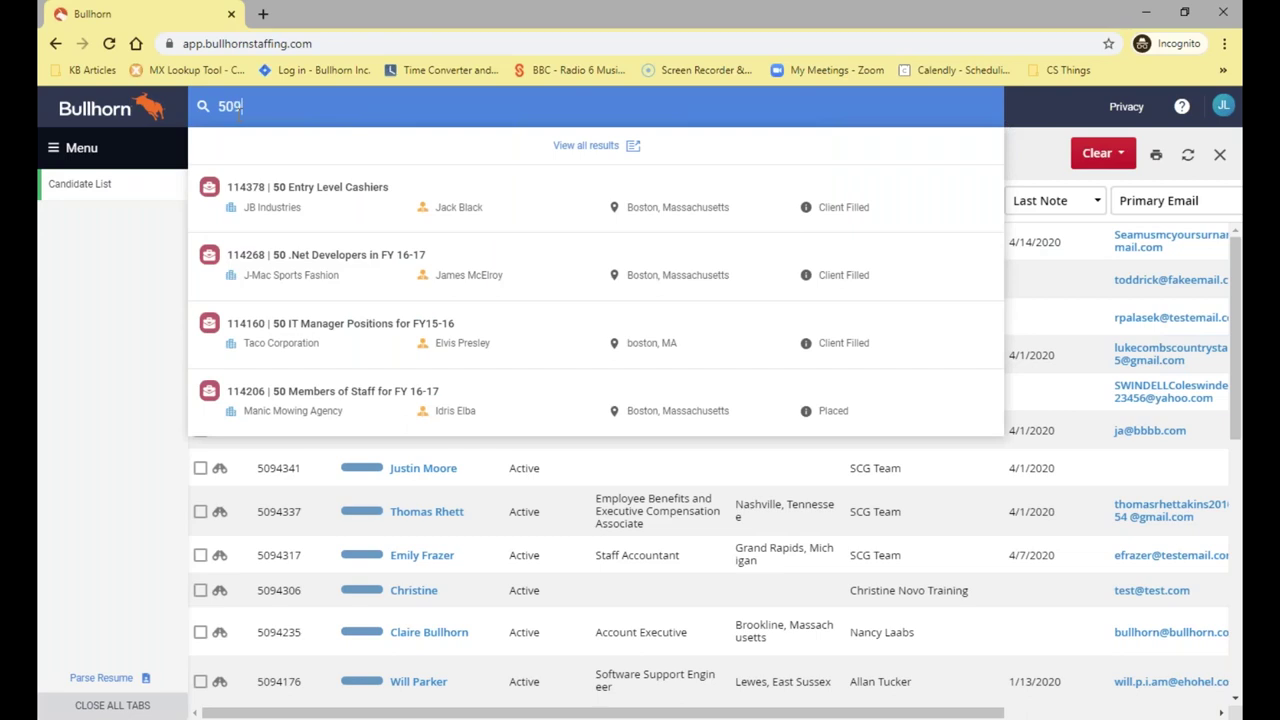
text(4337)
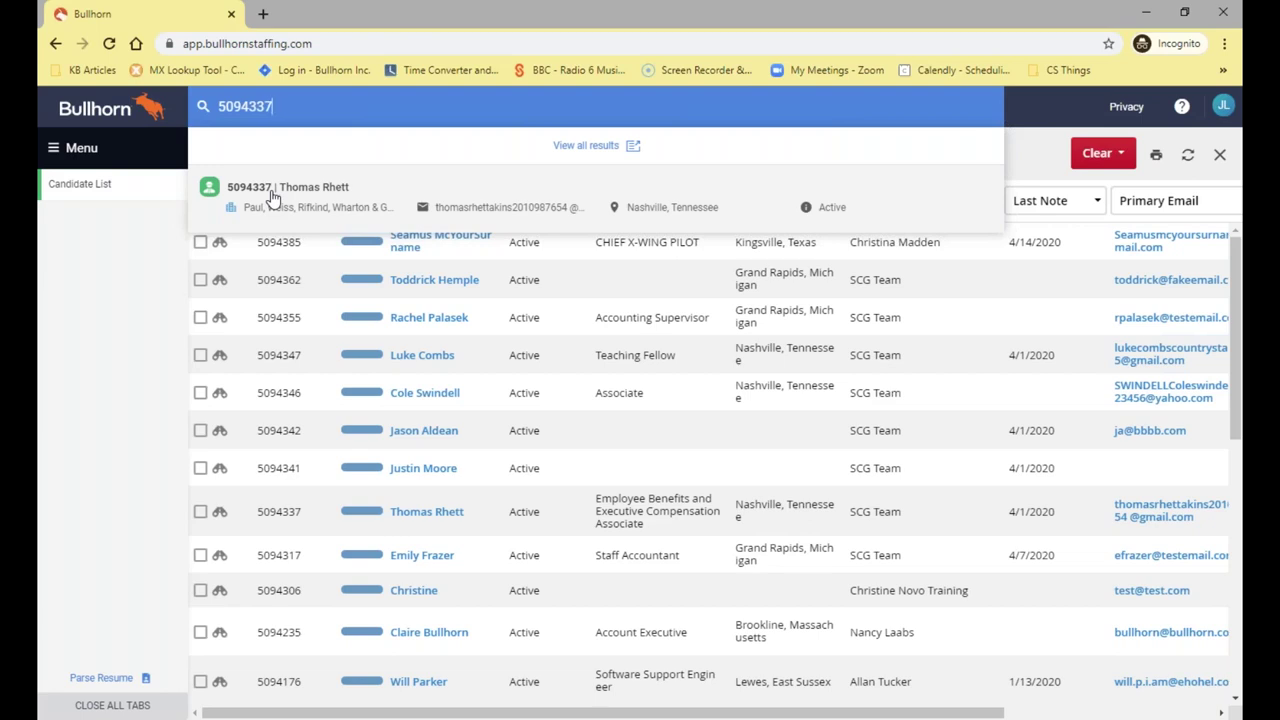
click(272, 197)
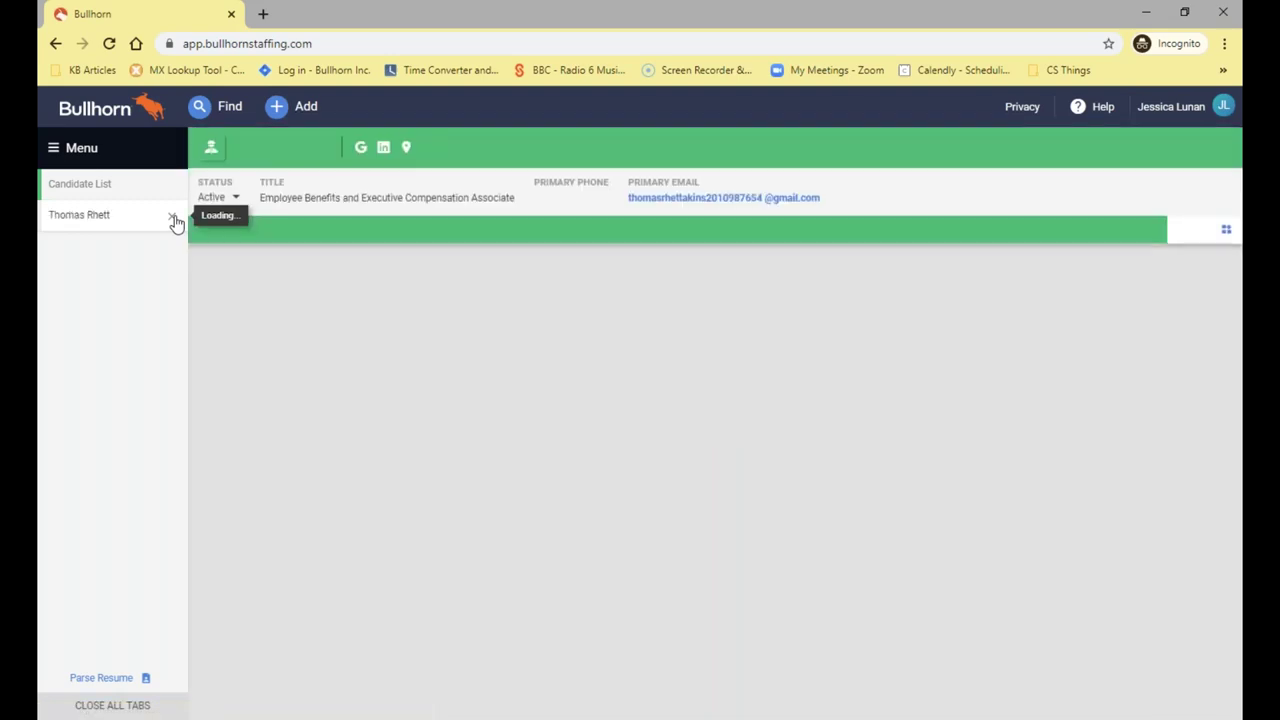
click(173, 218)
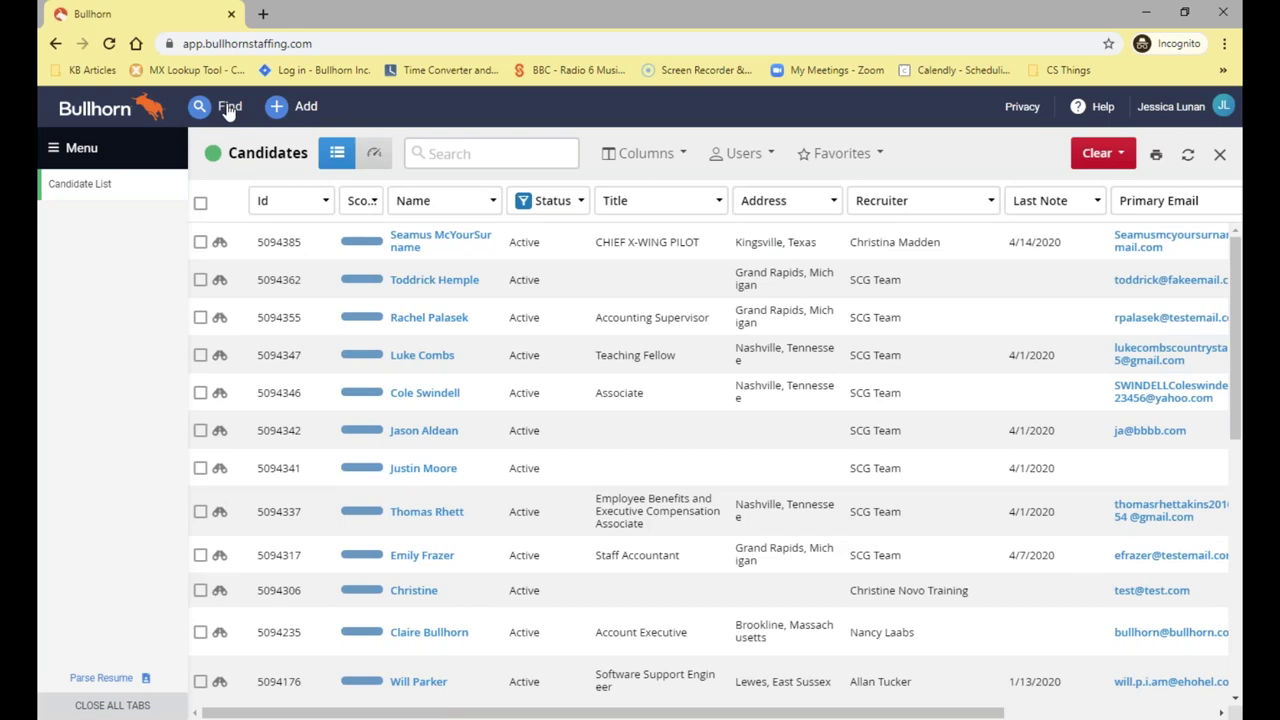
Search globally for 'Bullhorn', browse the quick matches, and open the full Find Results
click(228, 108)
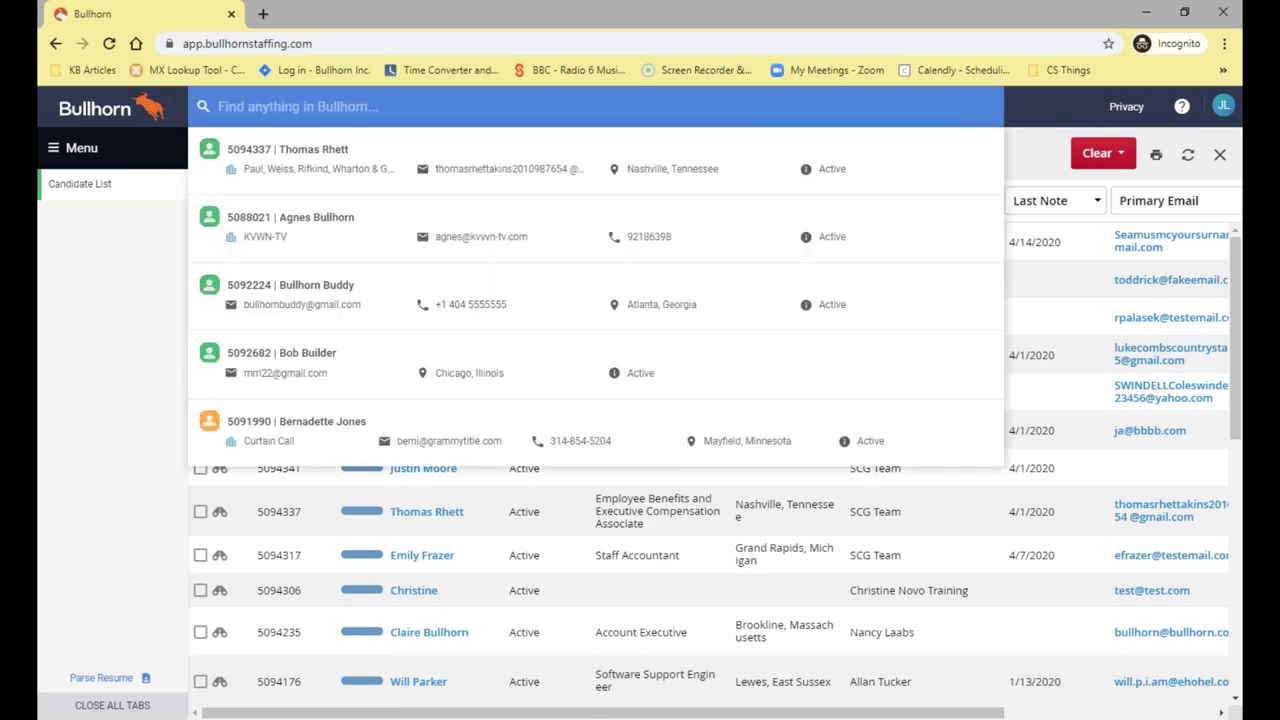
text(Bullhorn)
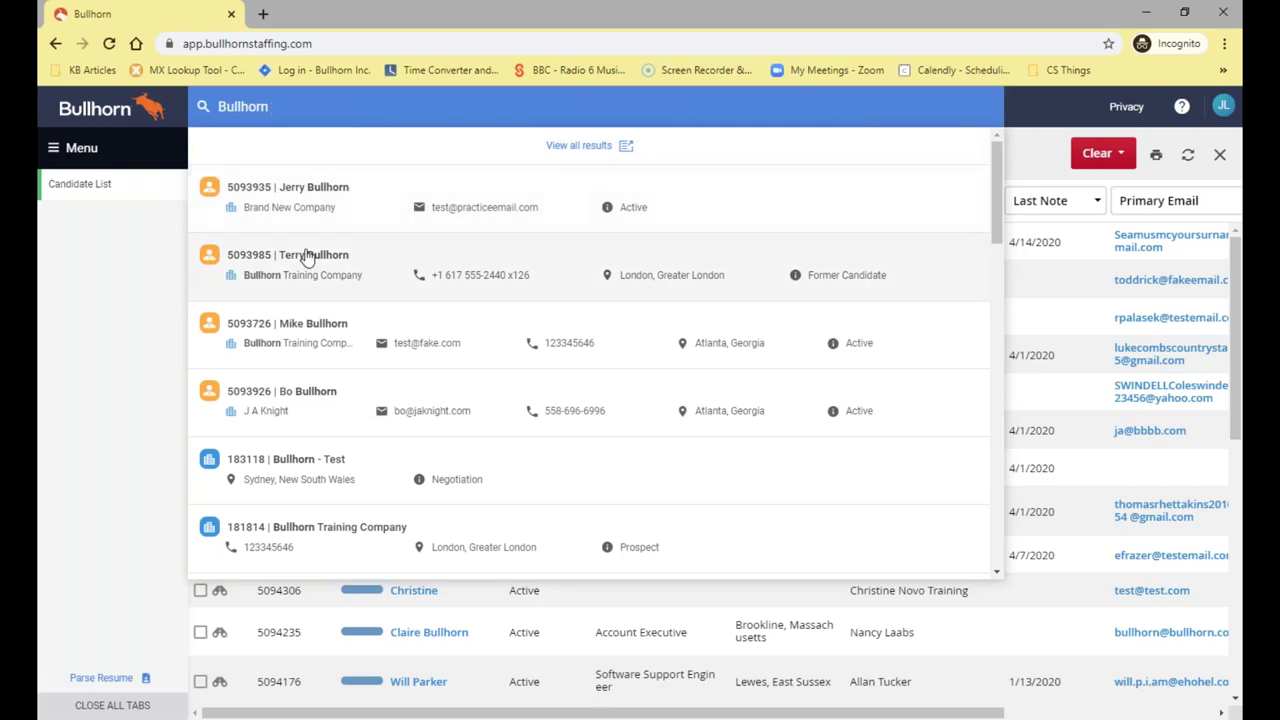
scroll(308, 257, down, 4)
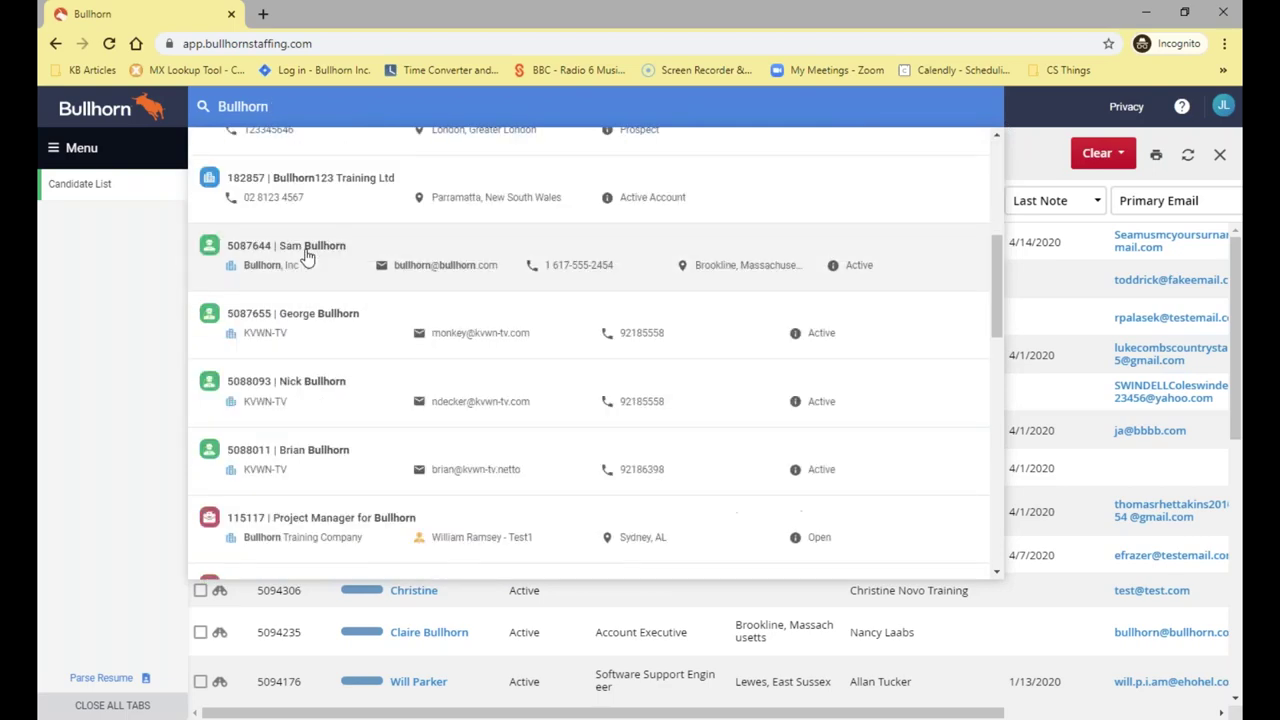
scroll(310, 265, down, 4)
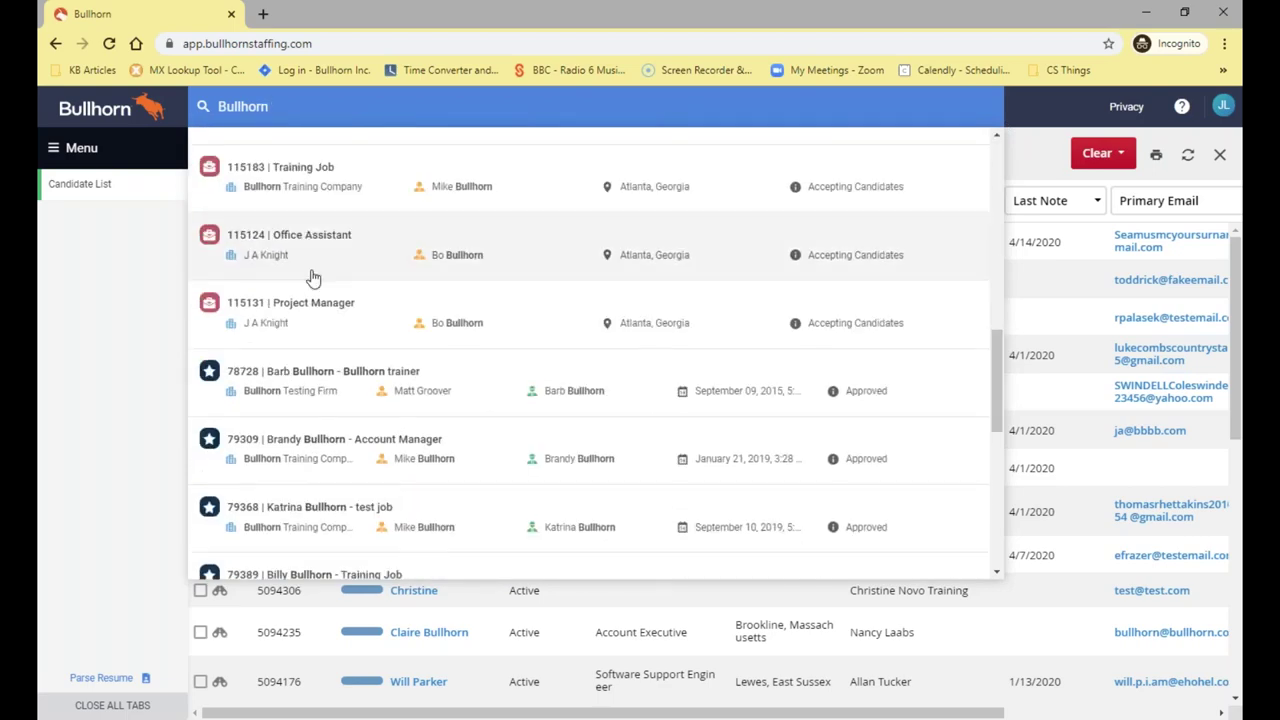
scroll(310, 270, up, 8)
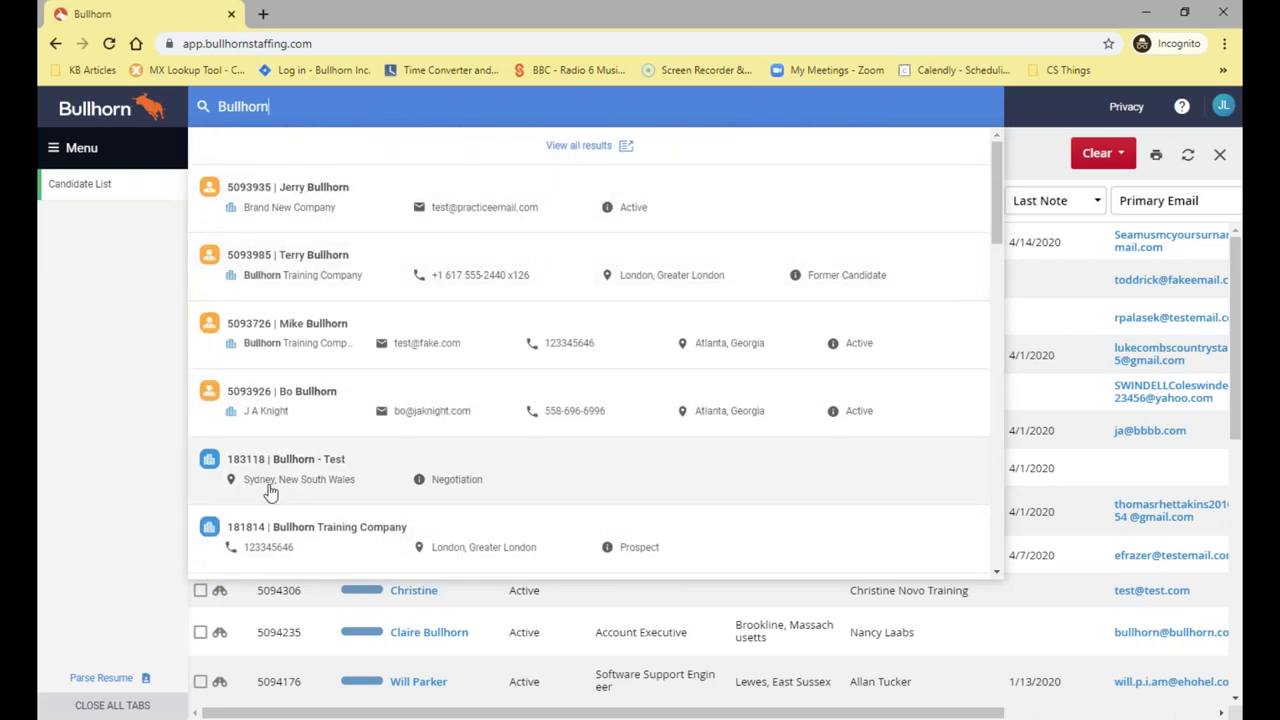
scroll(268, 490, down, 5)
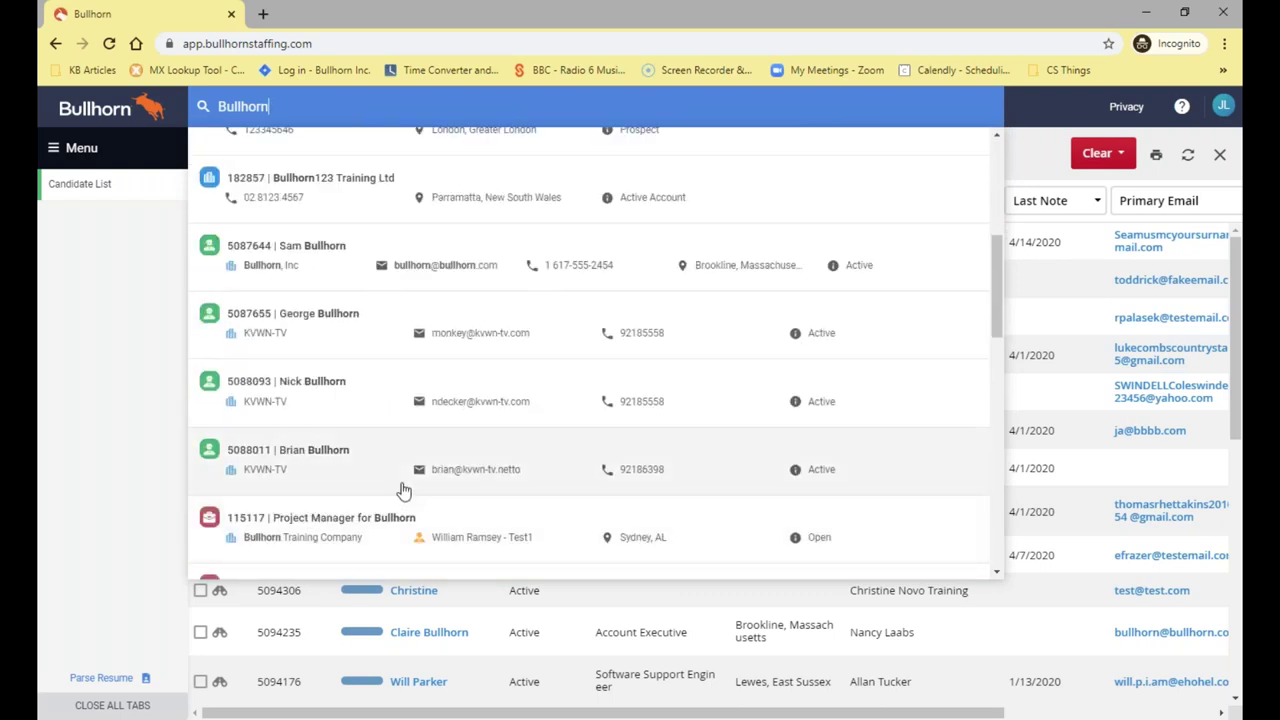
scroll(403, 490, up, 5)
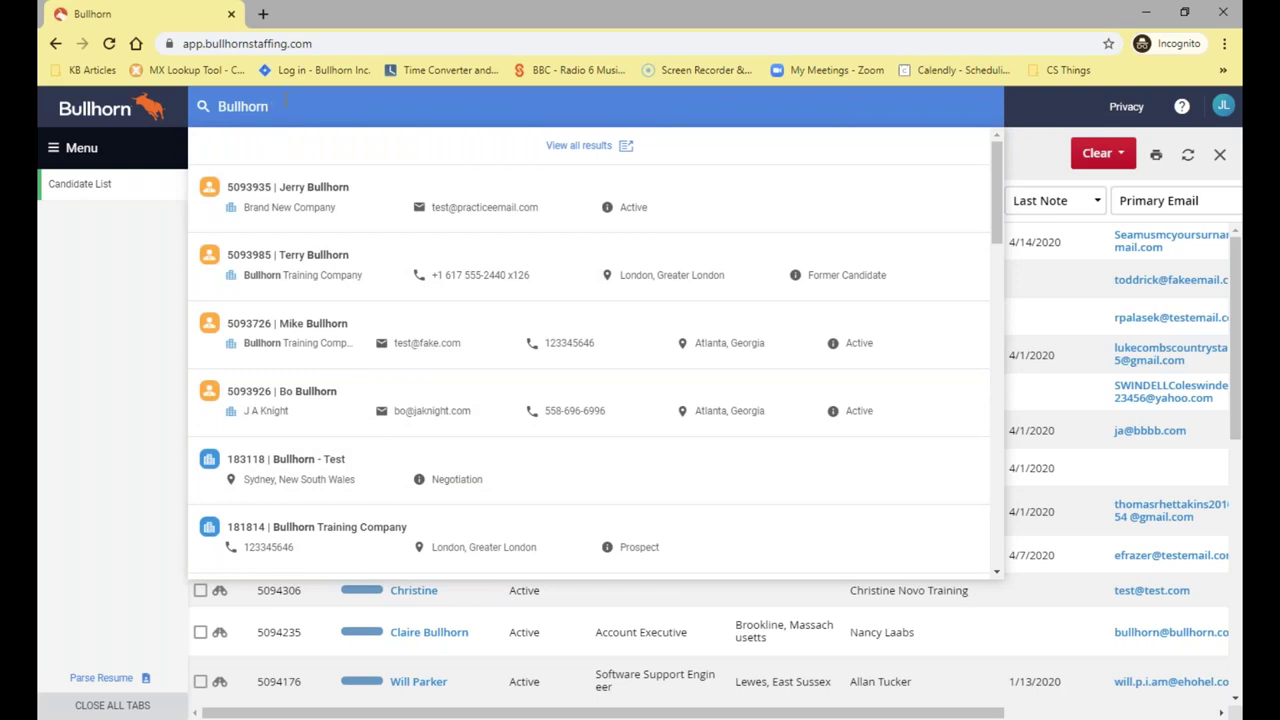
key(Return)
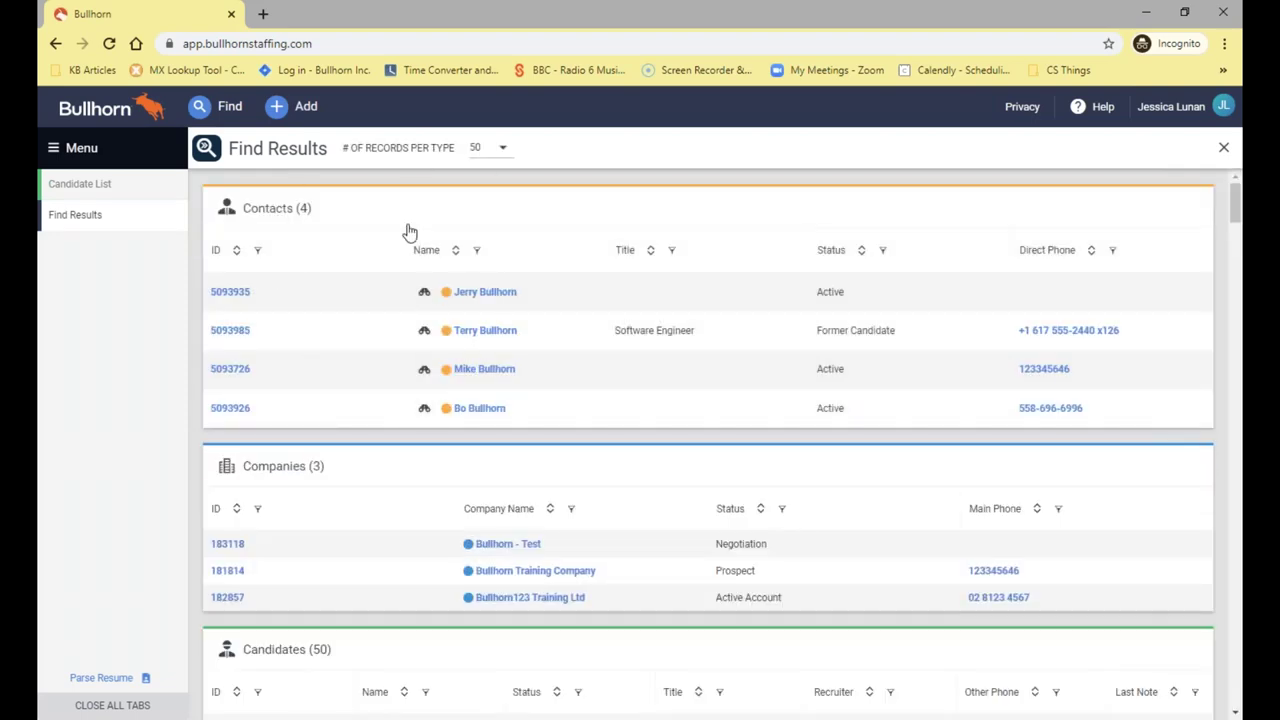
Limit the Bullhorn Find Results to 10 records per type
scroll(400, 320, down, 4)
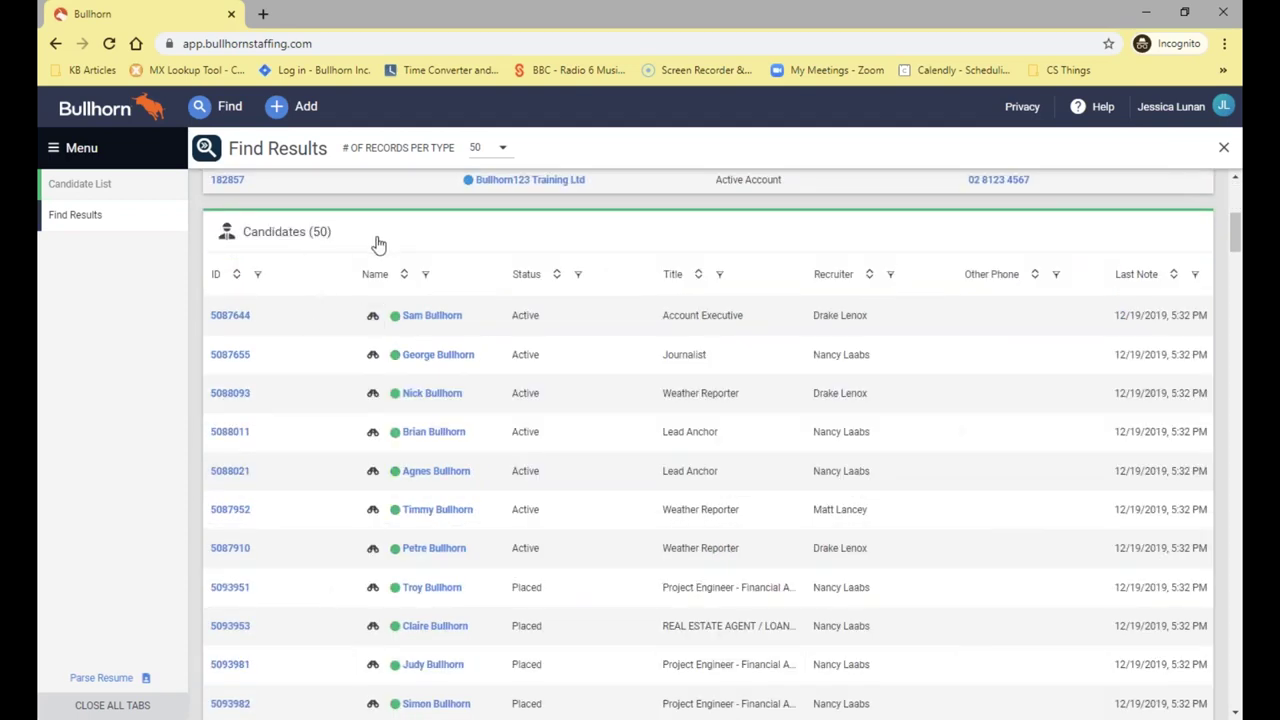
scroll(381, 400, down, 4)
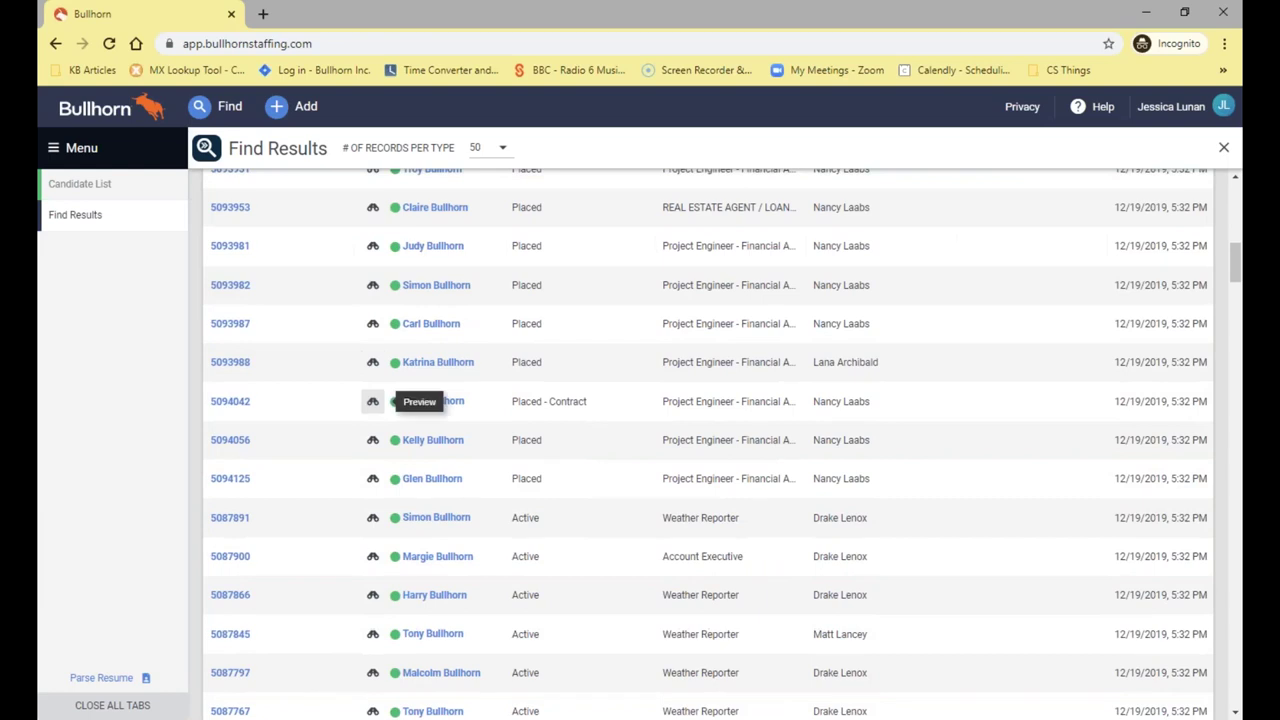
scroll(487, 408, up, 4)
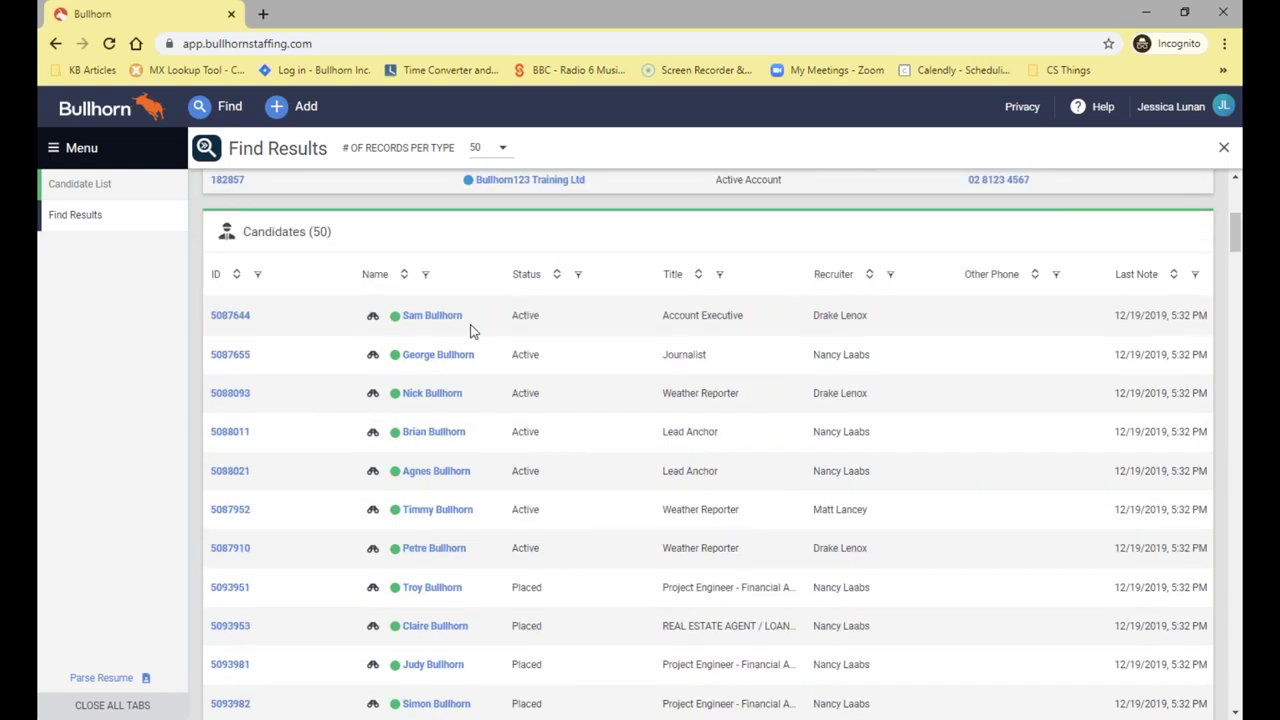
scroll(471, 331, up, 3)
scroll(471, 331, down, 3)
click(492, 157)
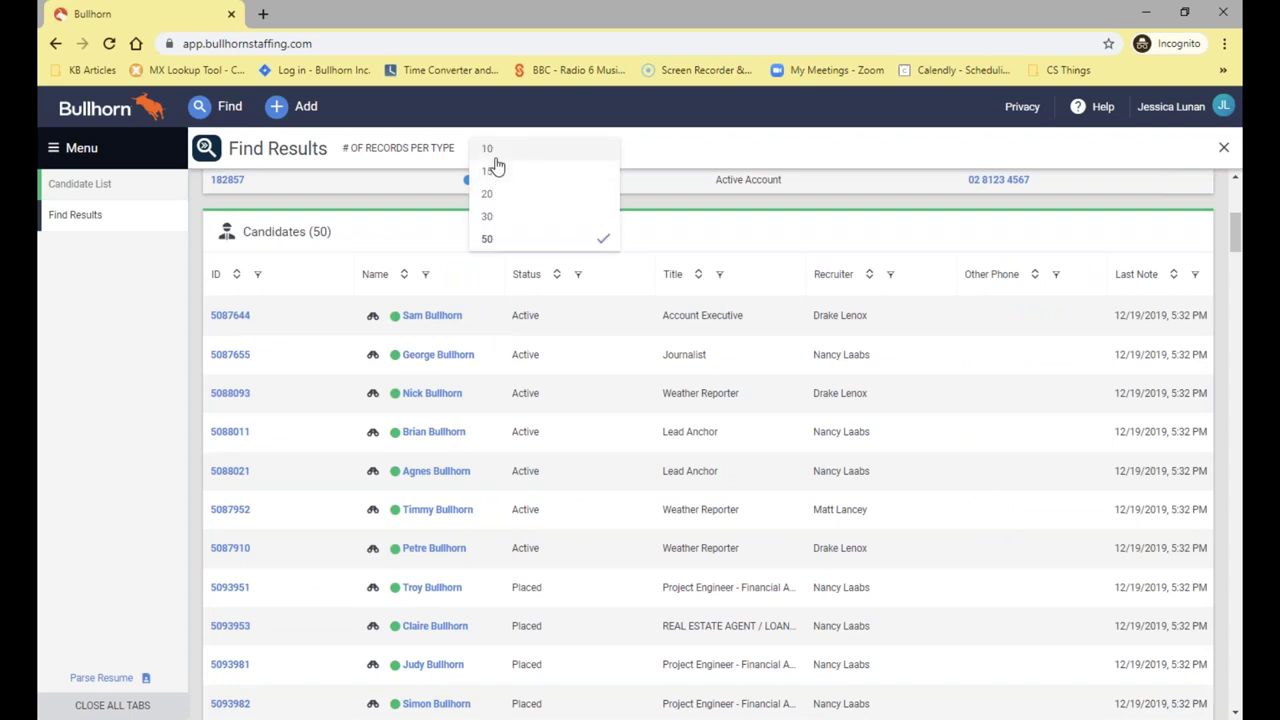
click(494, 155)
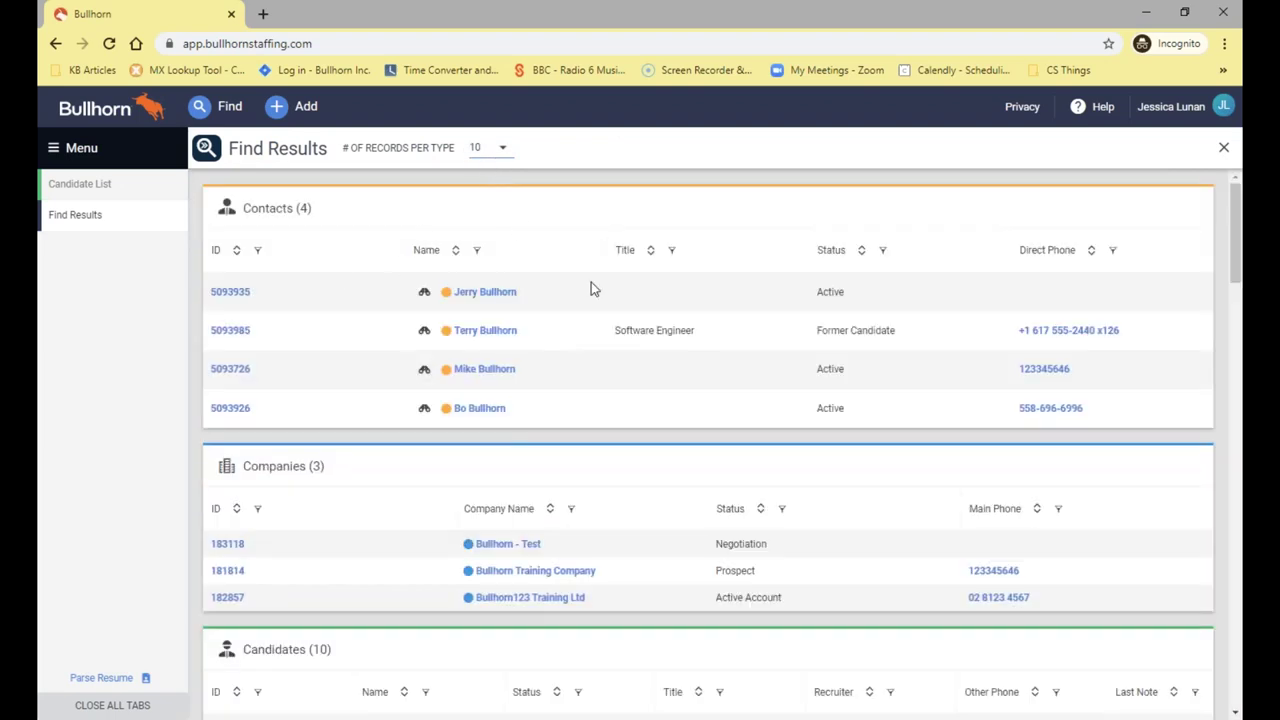
Restore the Find Results to 50 records per type
scroll(622, 352, down, 1)
scroll(622, 352, down, 3)
click(482, 157)
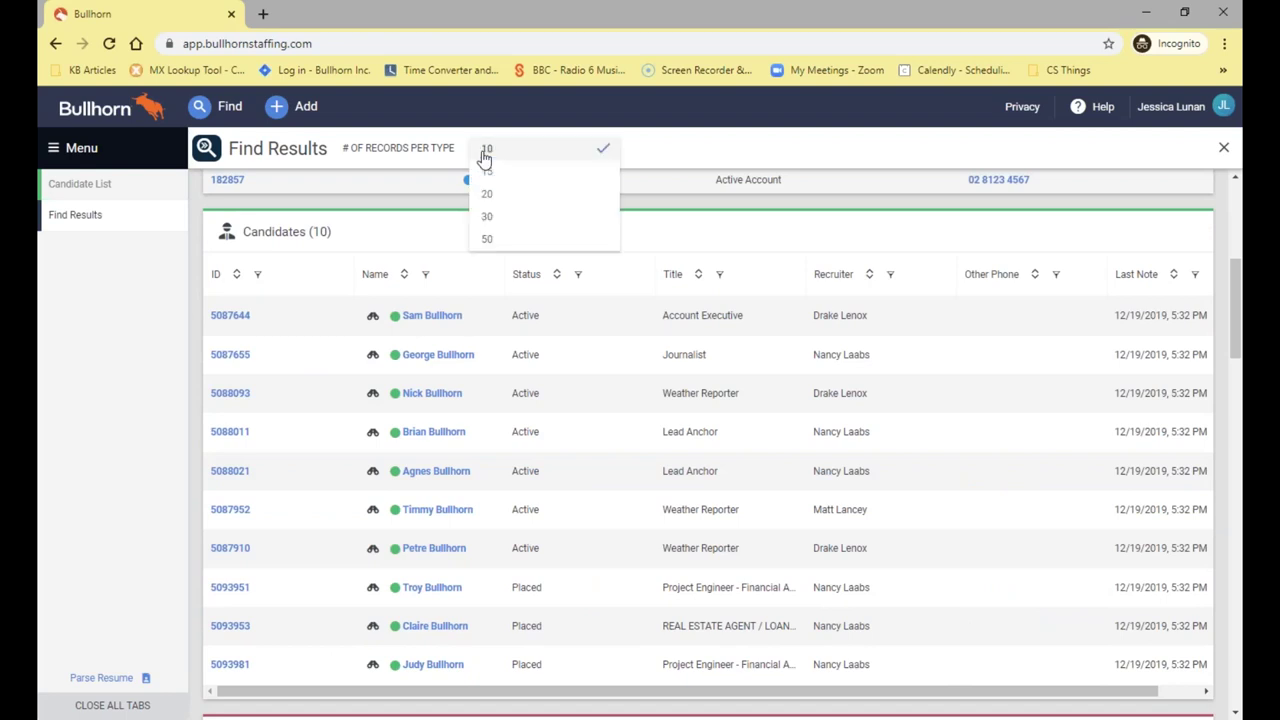
click(497, 241)
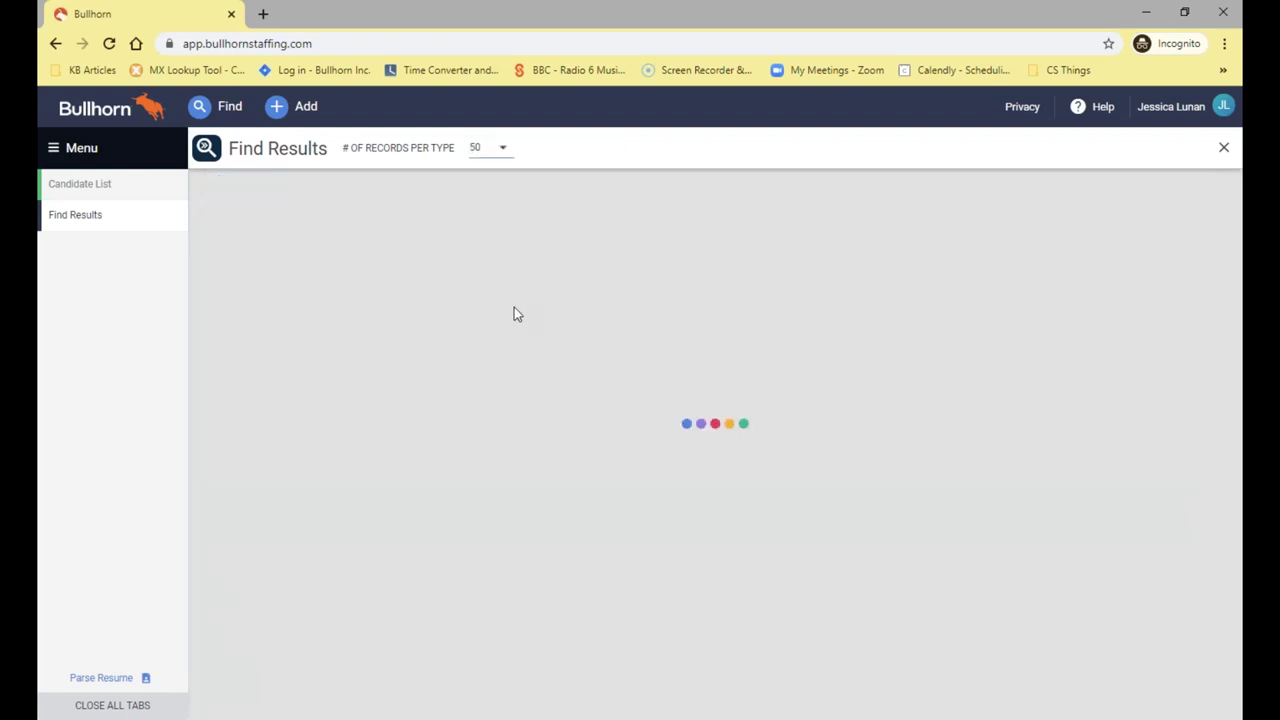
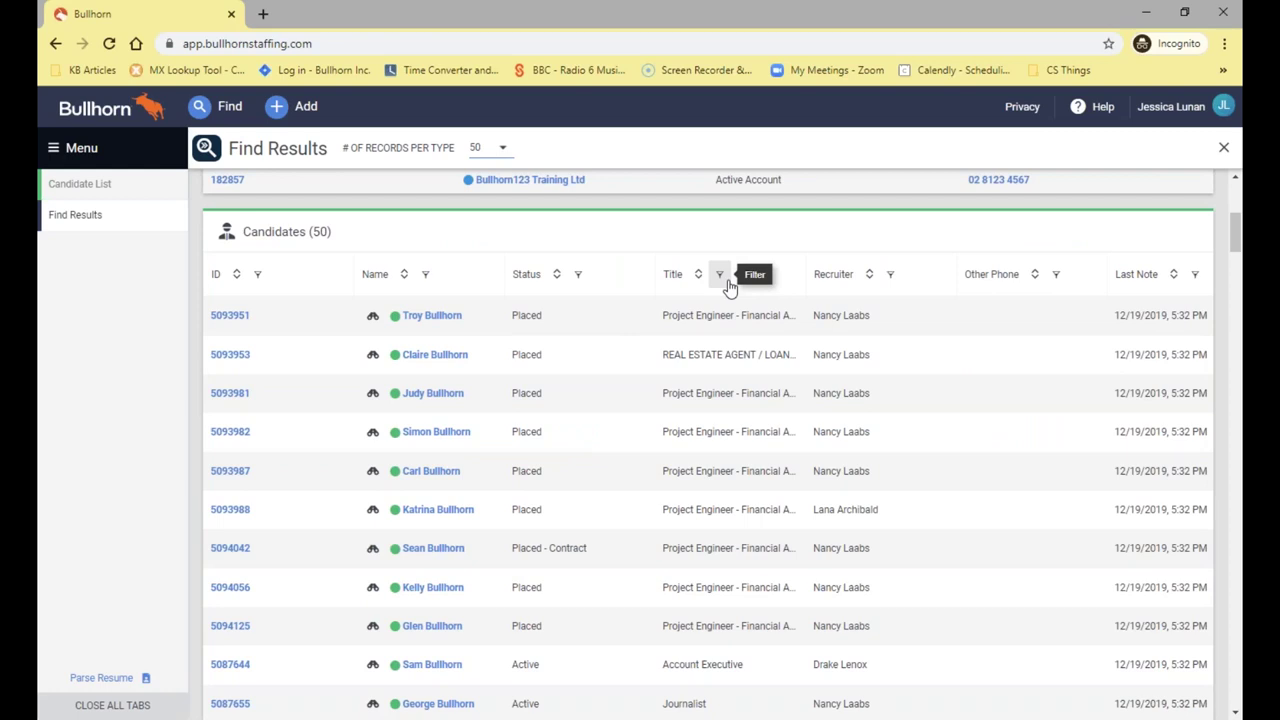
click(719, 274)
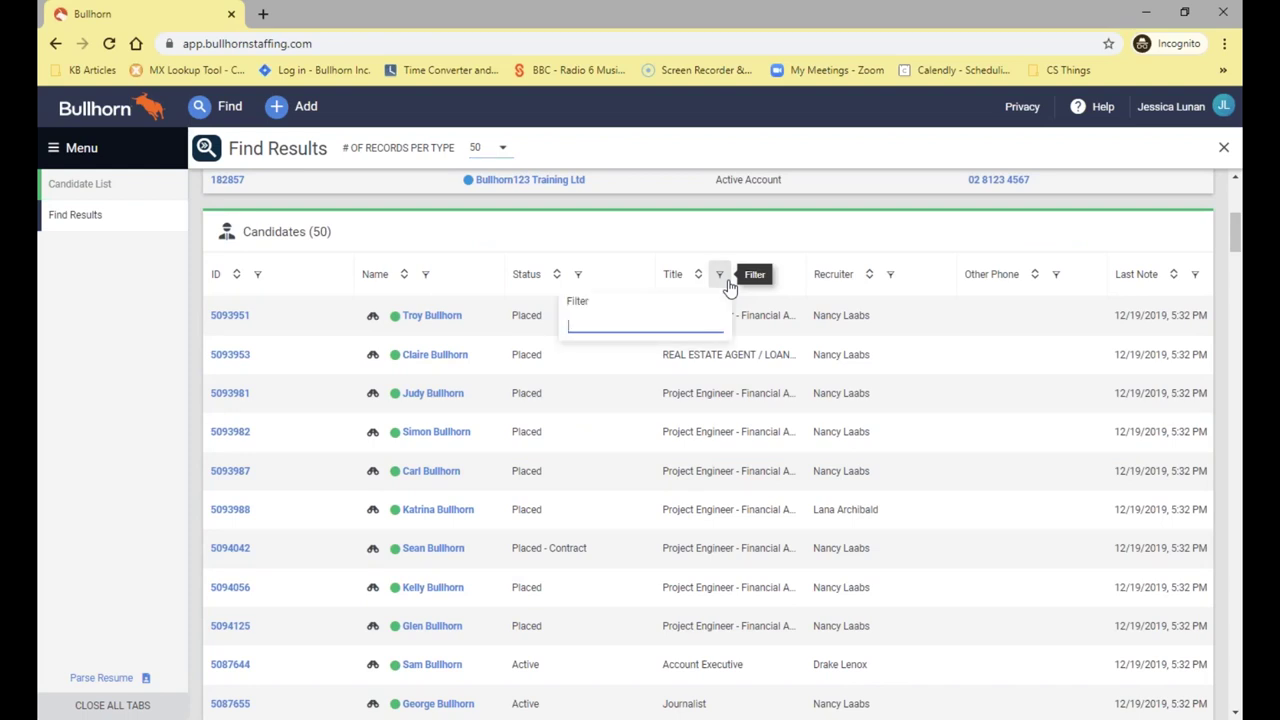
click(578, 274)
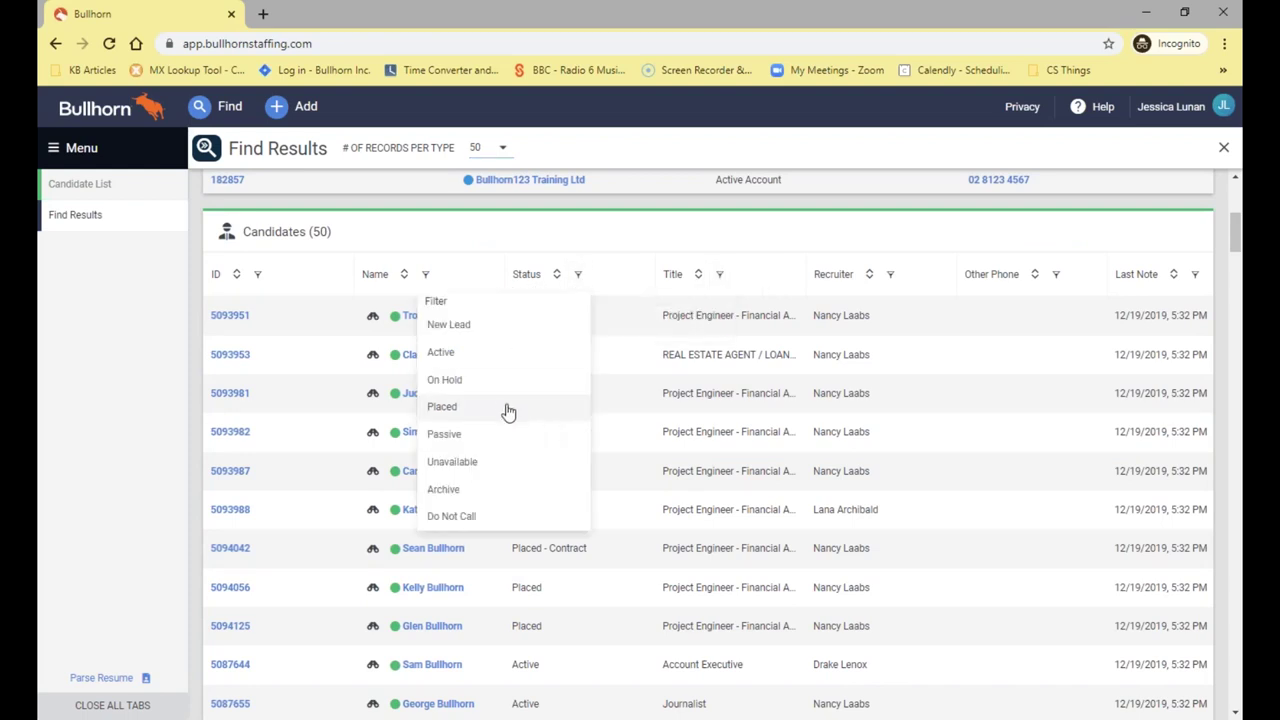
click(480, 354)
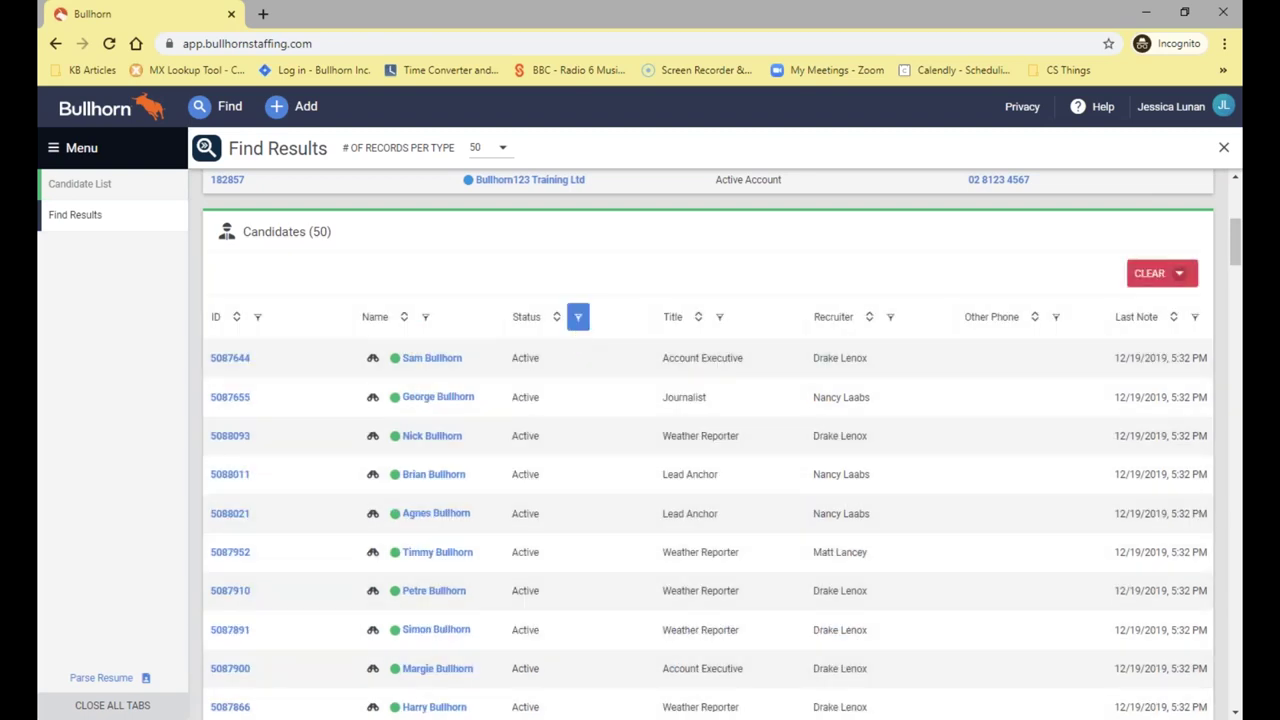
click(720, 318)
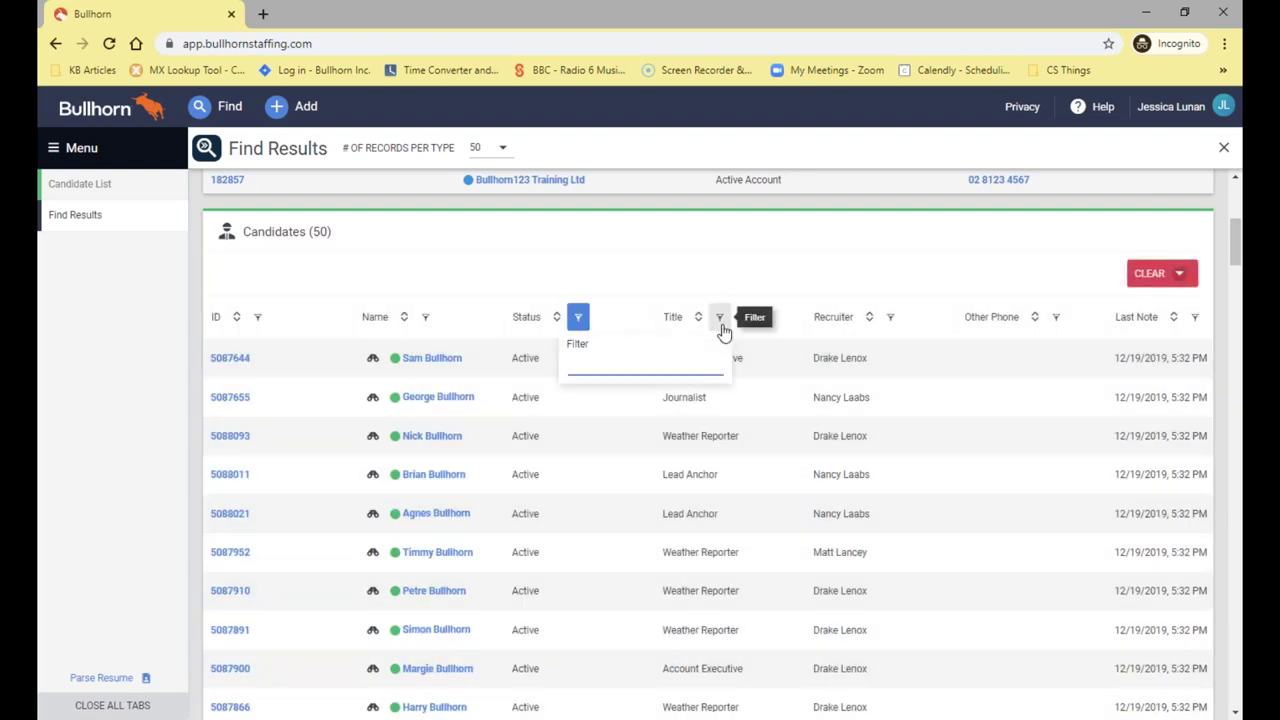
text(Lead A)
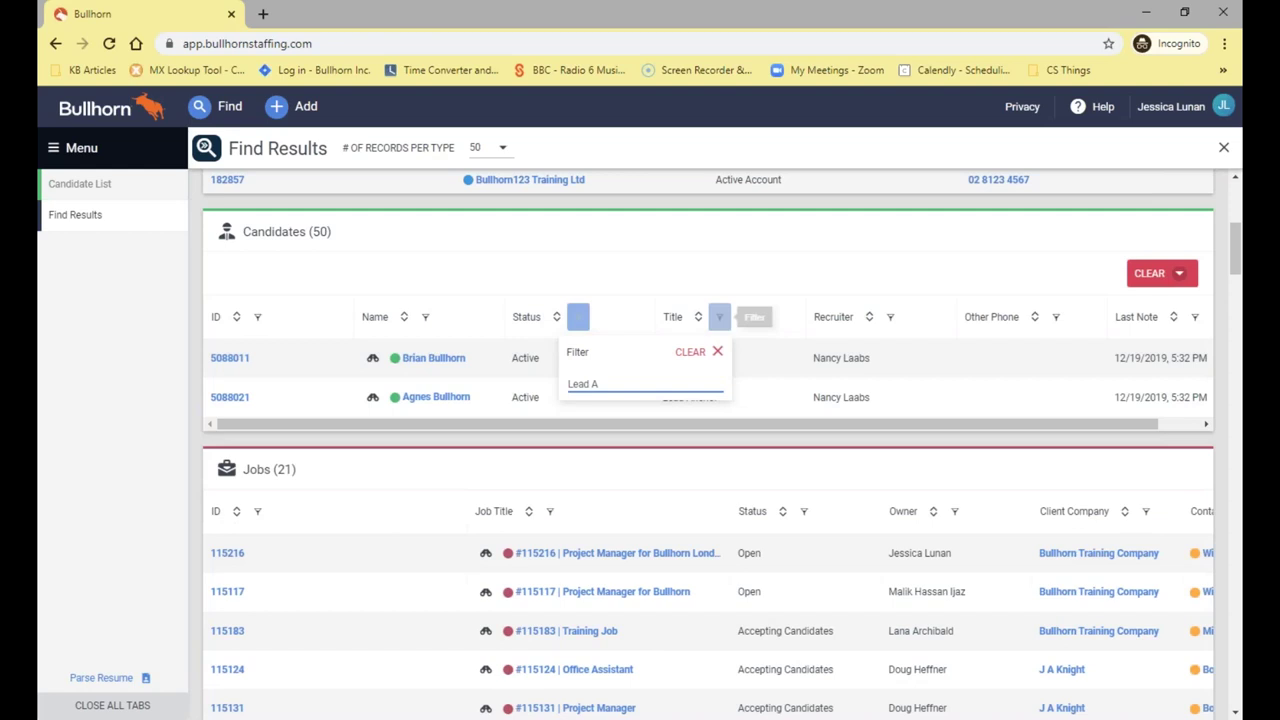
click(762, 337)
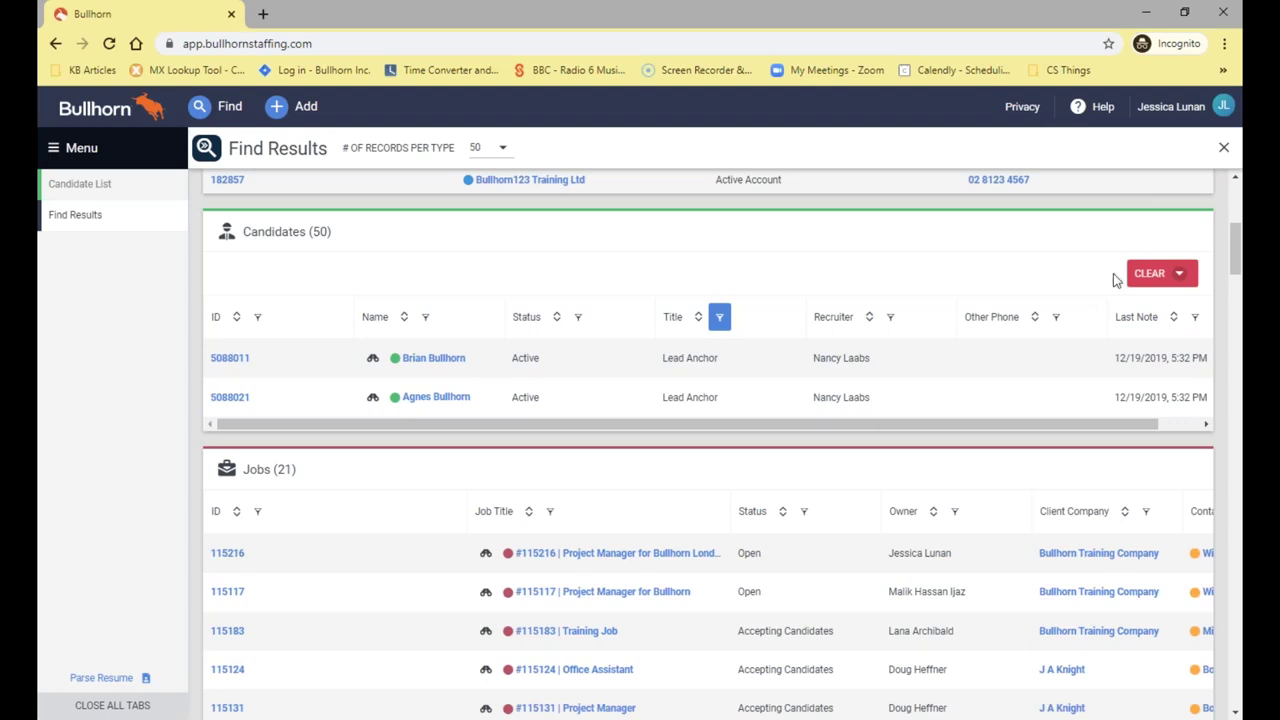
click(1150, 276)
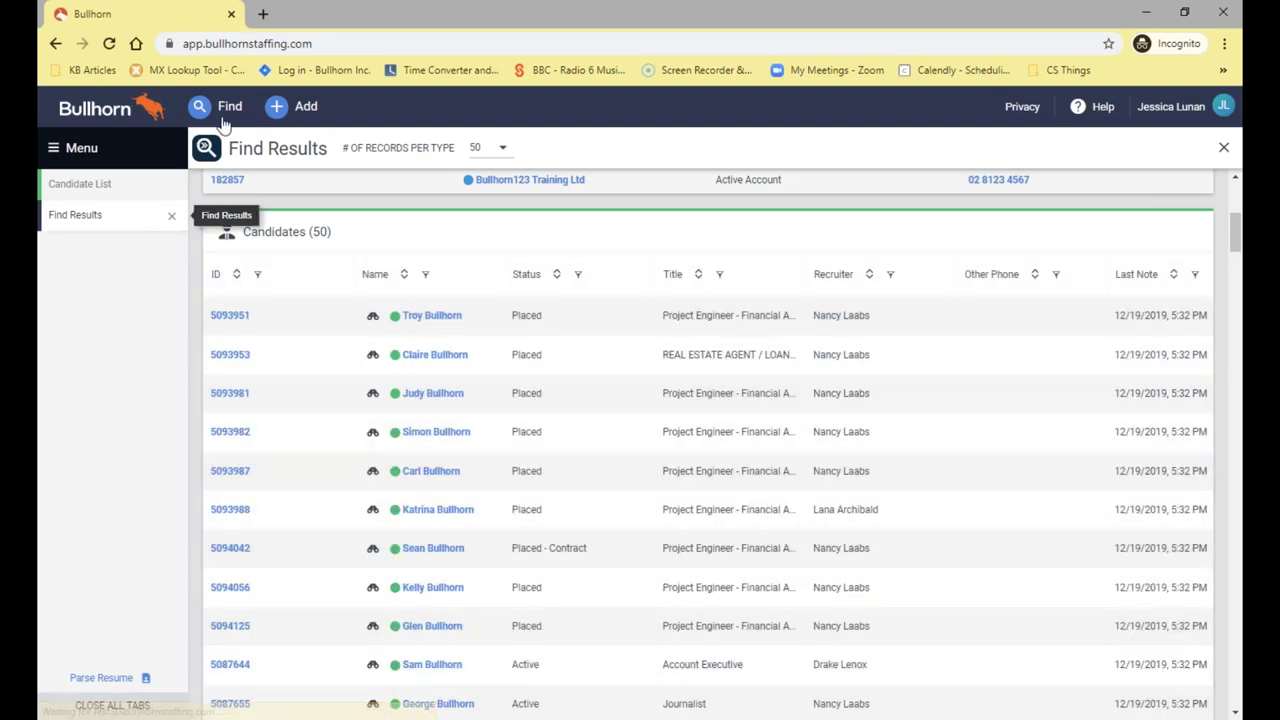
Run a wildcard quick search for Bullhorn* and open a candidate from the results
click(226, 108)
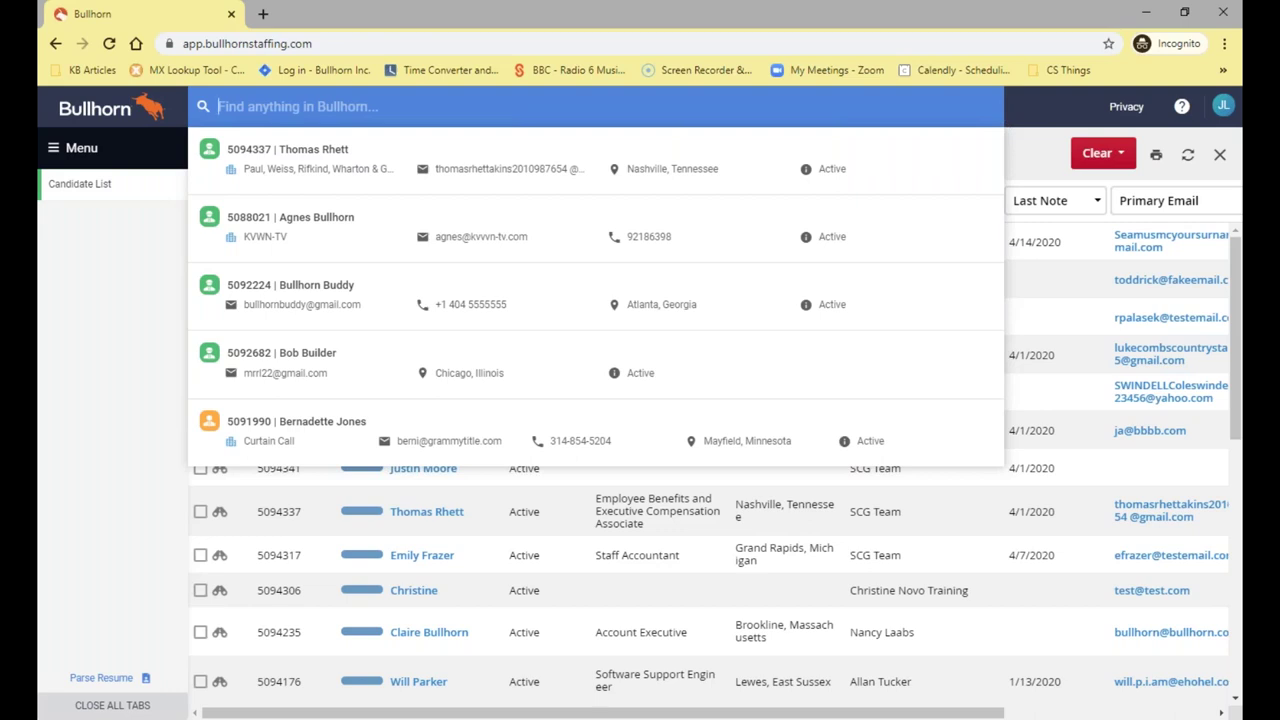
text(Bullhorn)
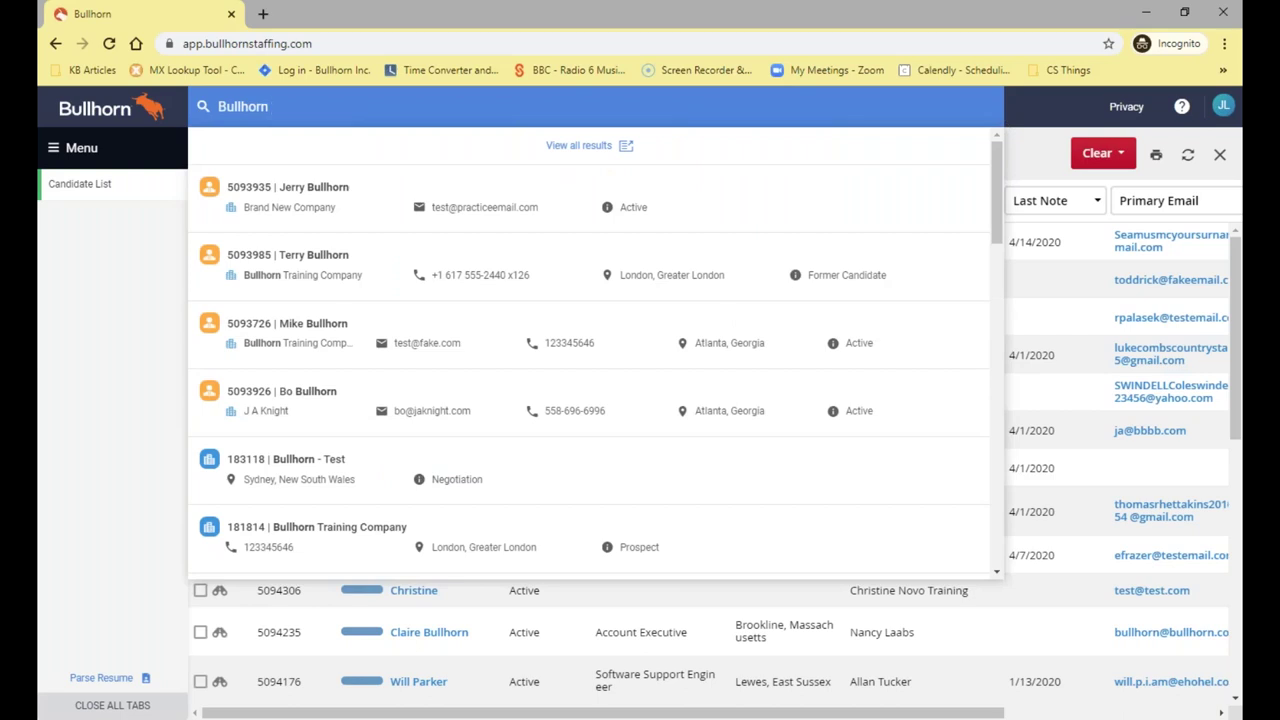
text(*)
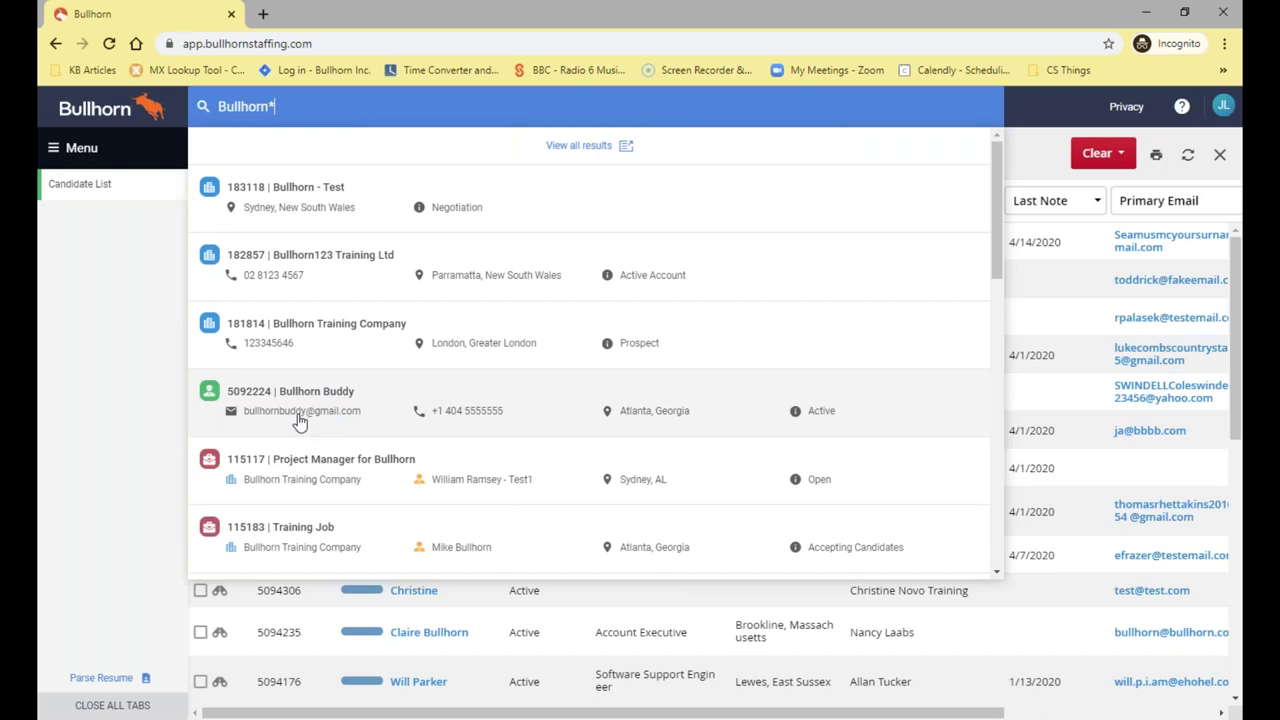
scroll(300, 421, down, 2)
scroll(300, 421, up, 2)
click(304, 426)
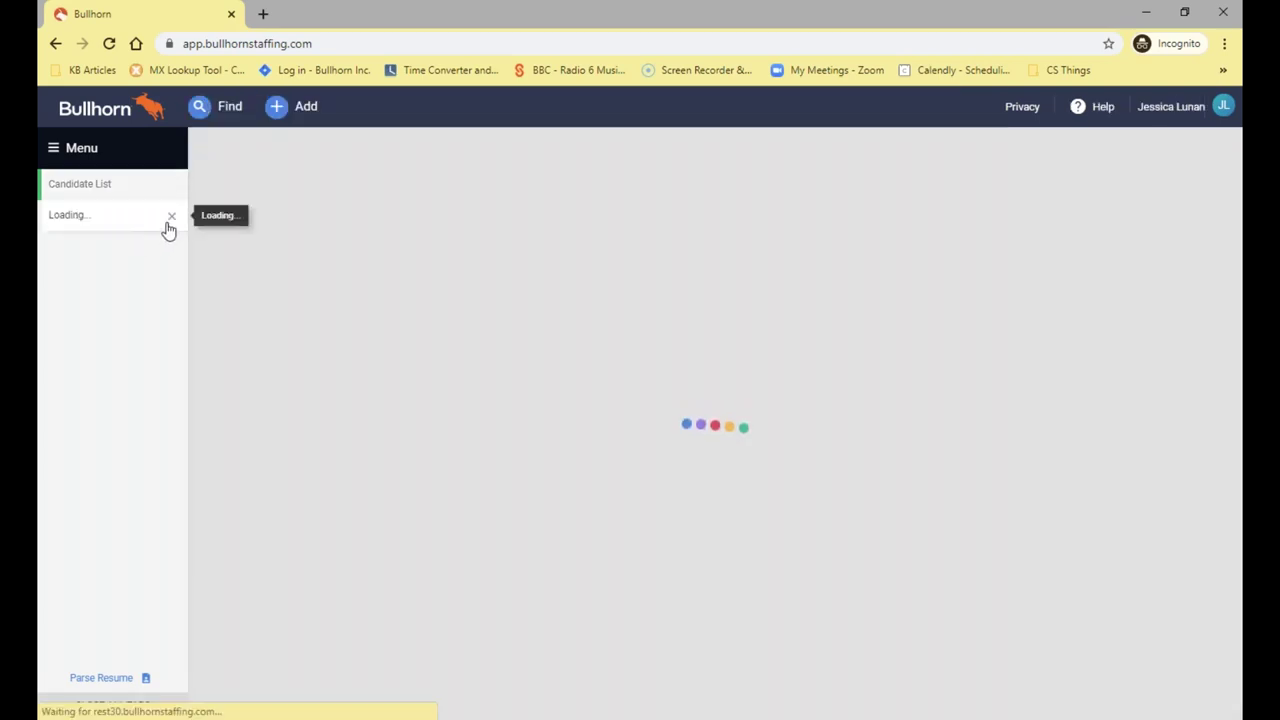
Close the opened candidate record and bring up quick search with recent records
click(170, 219)
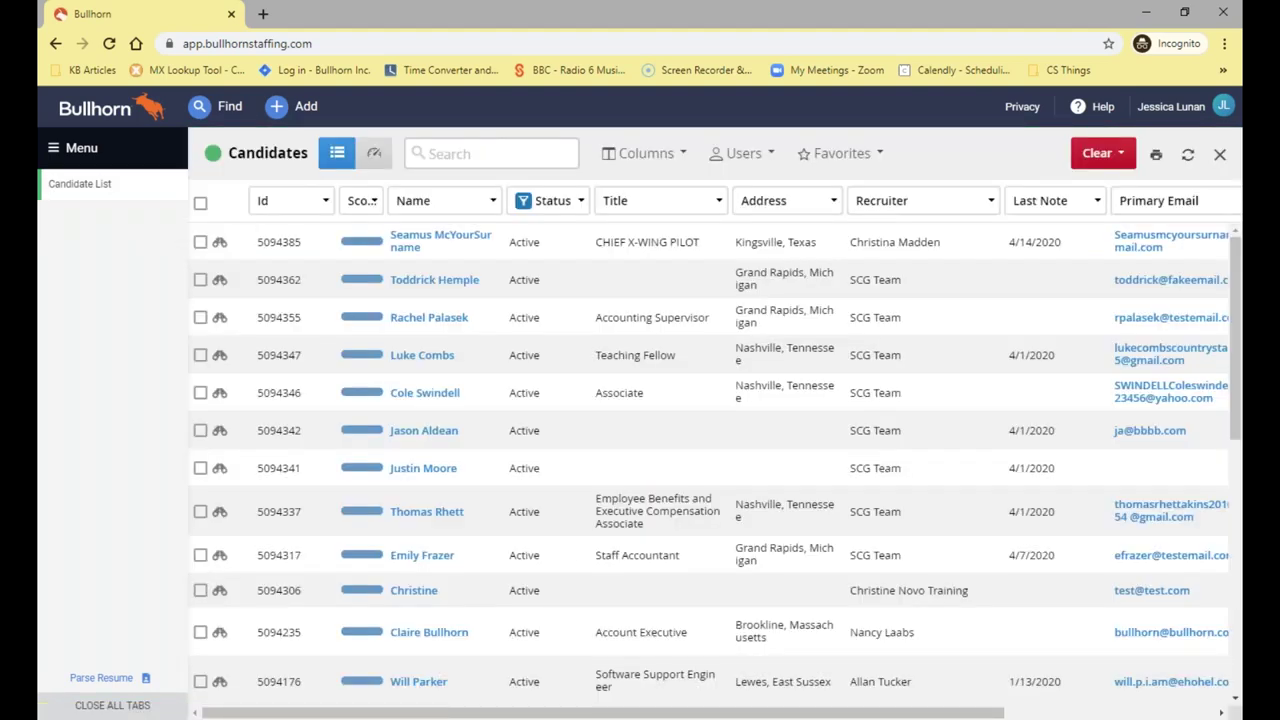
click(201, 110)
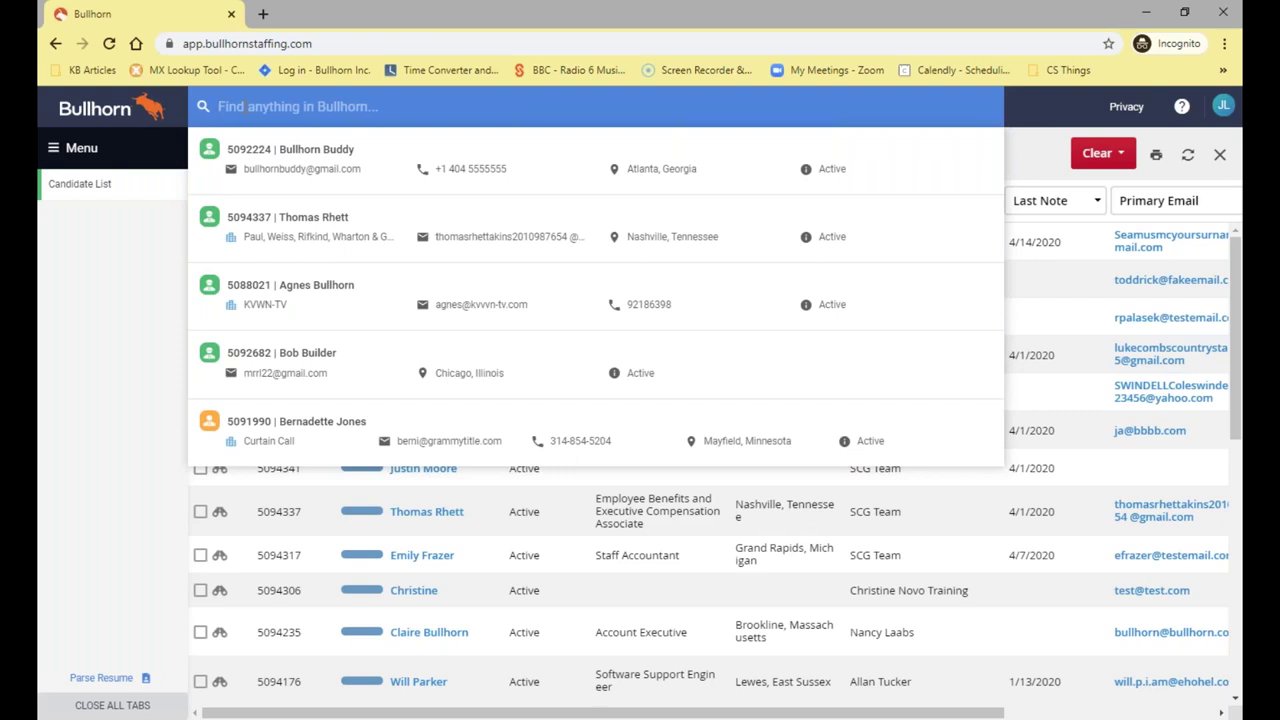
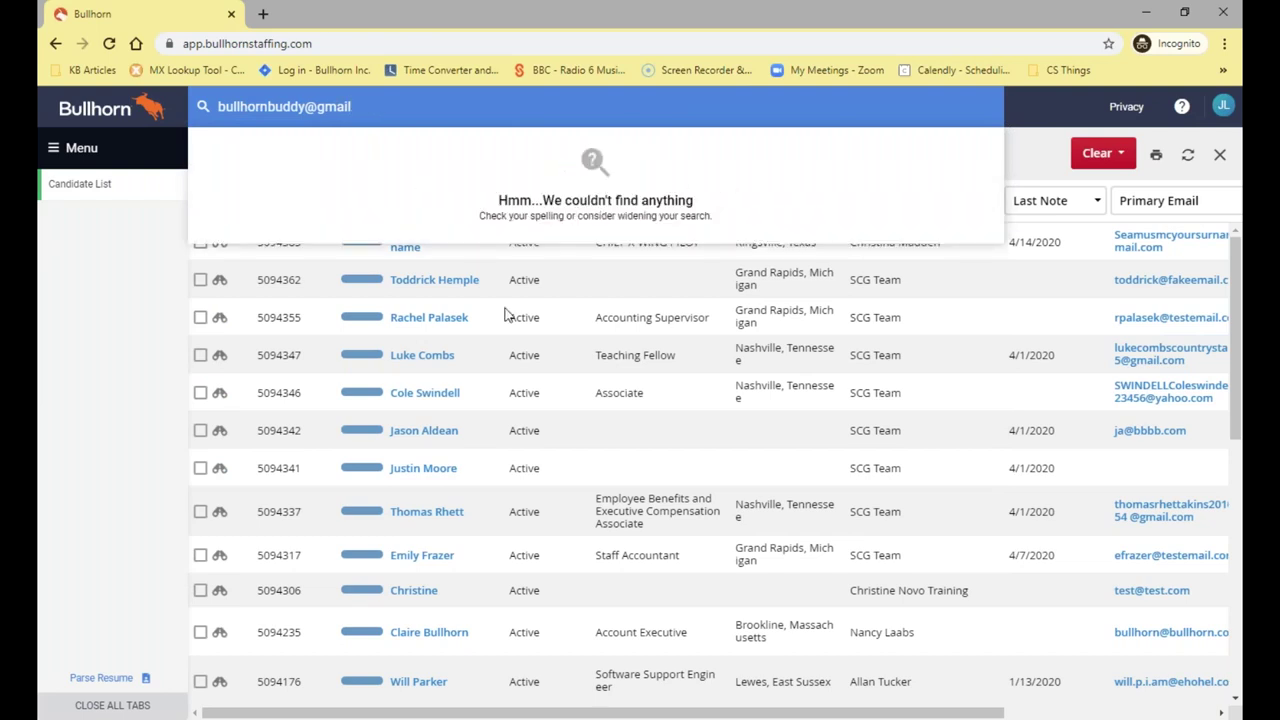
Search for a candidate by full e-mail address, then erase the search text and close the results
text(.com)
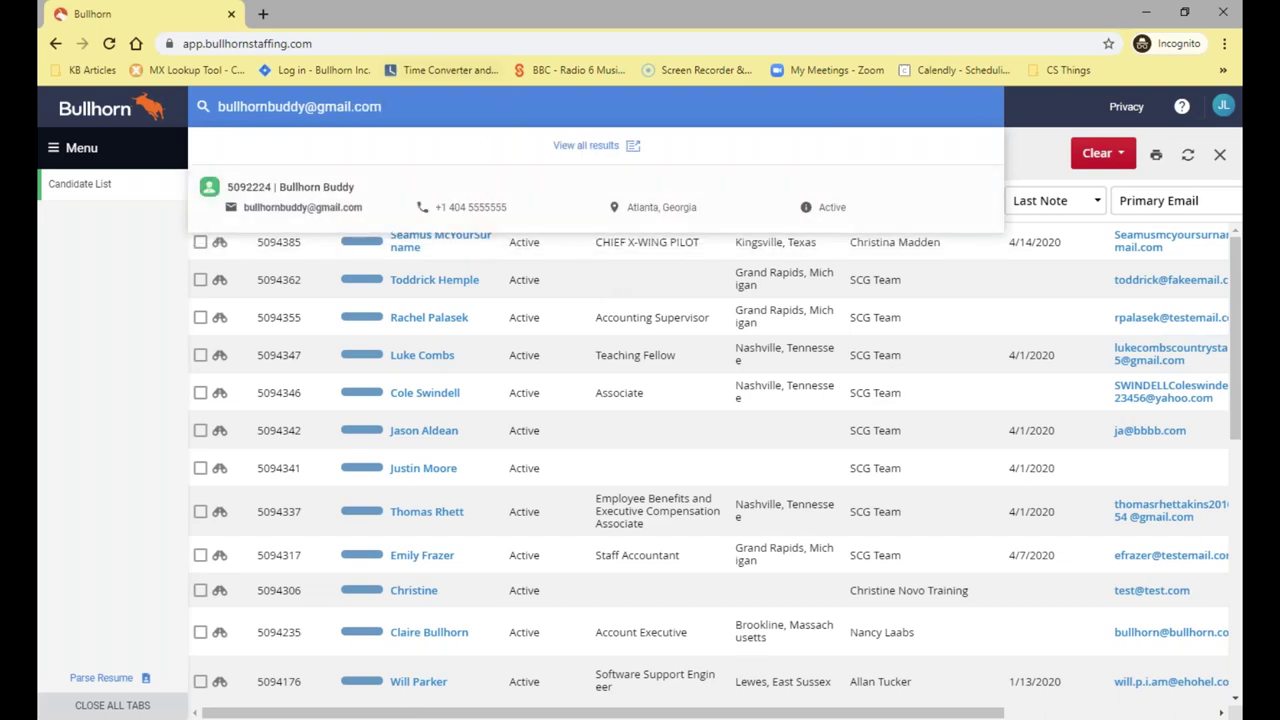
drag(381, 106, 218, 106)
key(BackSpace)
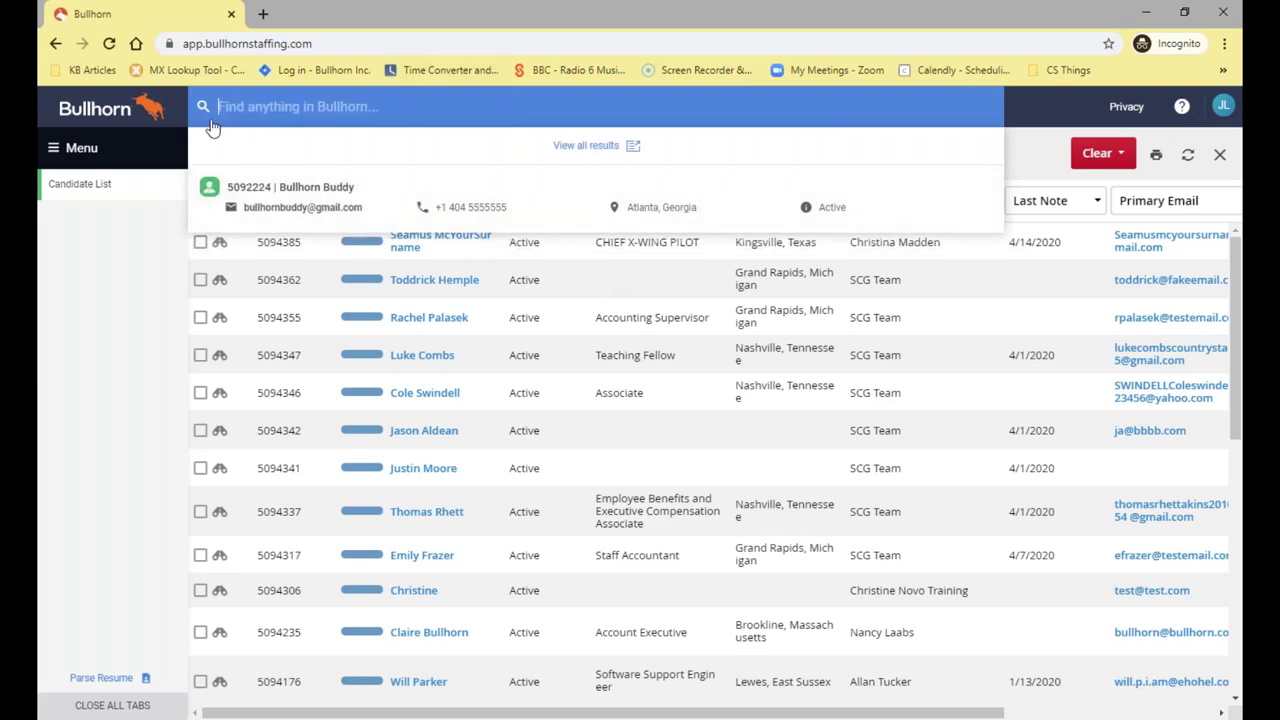
click(124, 255)
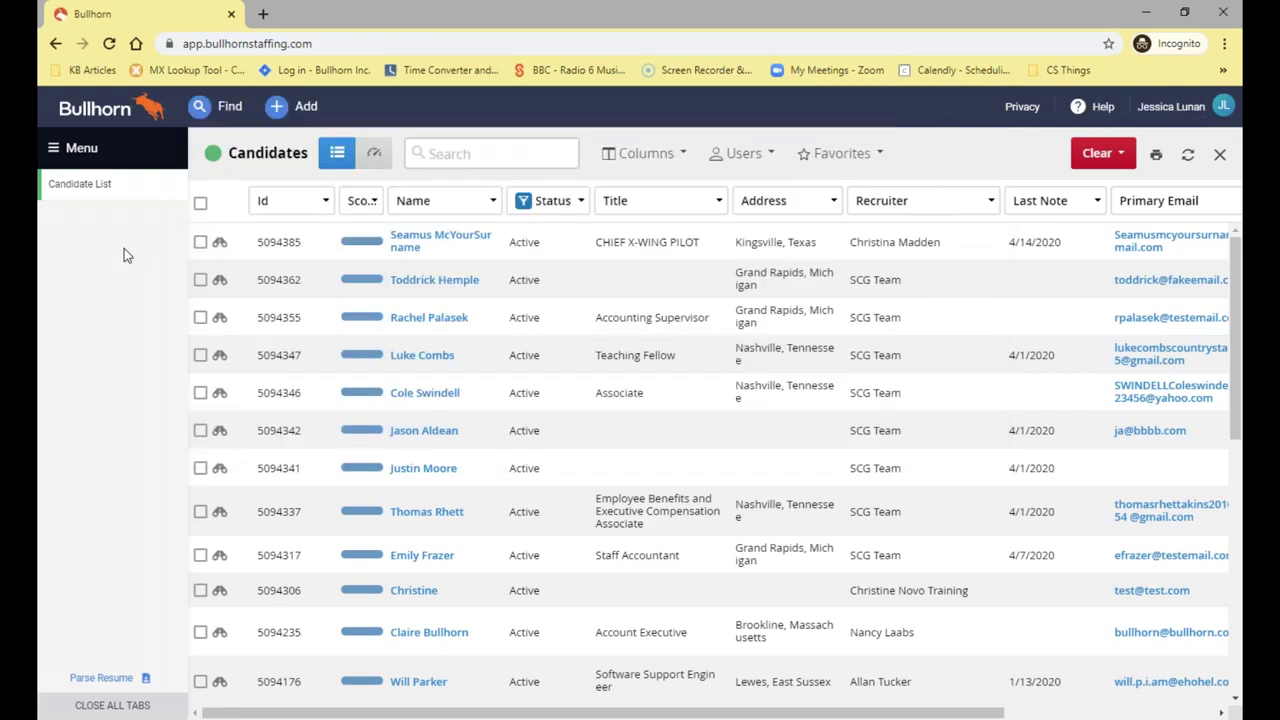
Quick search the candidate by partial first and last name fragments, then erase the search and close it
click(216, 108)
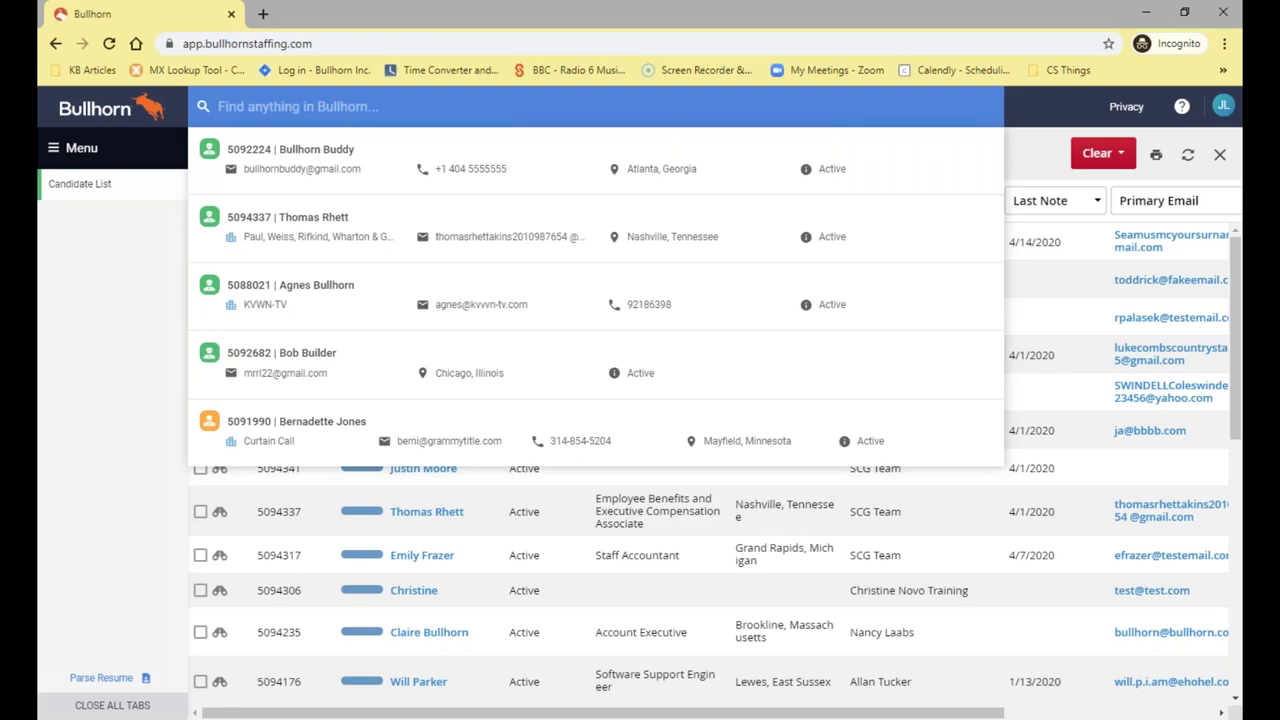
text(Bull Bud)
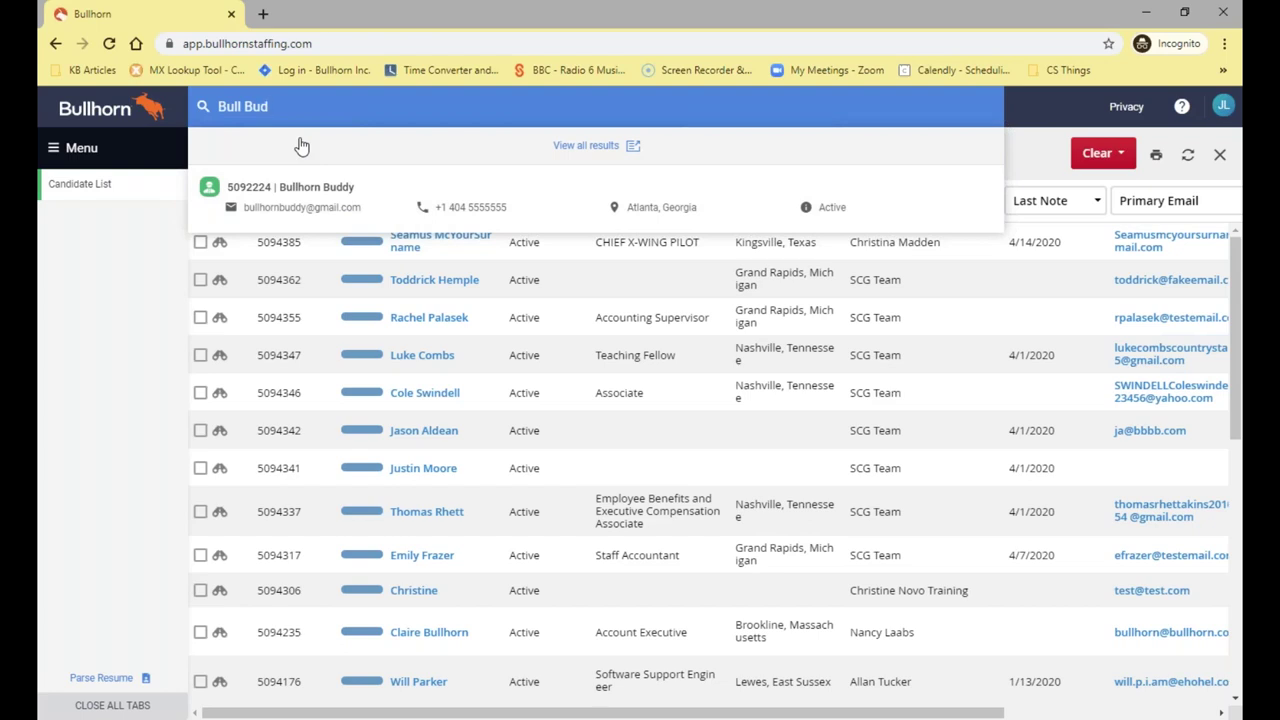
key(BackSpace)
key(BackSpace)
key(BackSpace)
key(BackSpace)
key(BackSpace)
key(BackSpace)
key(BackSpace)
key(BackSpace)
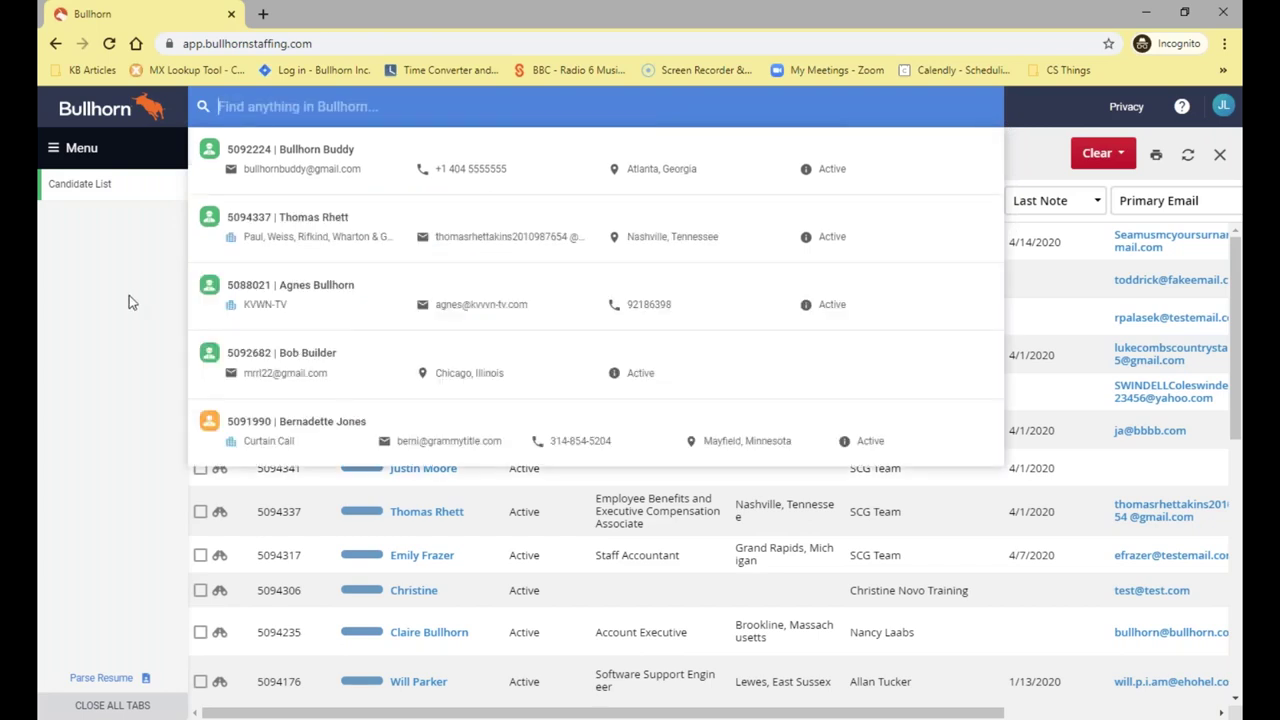
key(Escape)
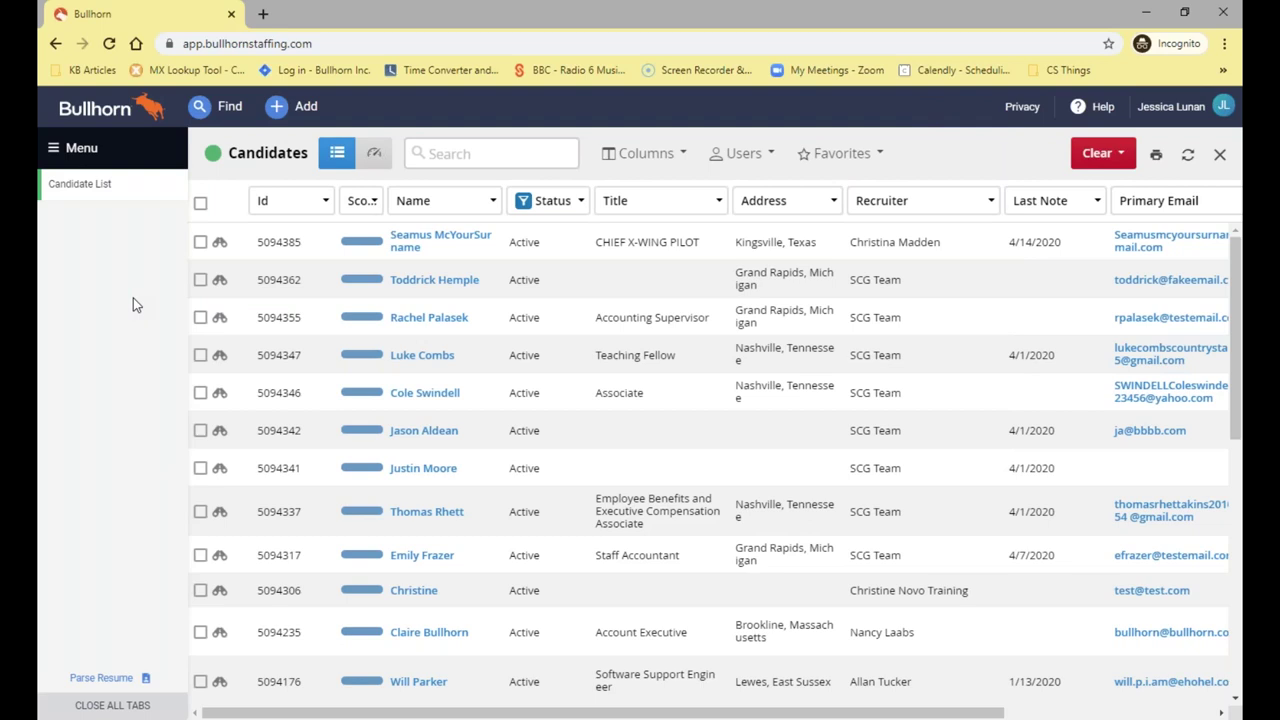
Dismiss quick search, then choose Clear All to drop the Status filter and every criterion
click(226, 112)
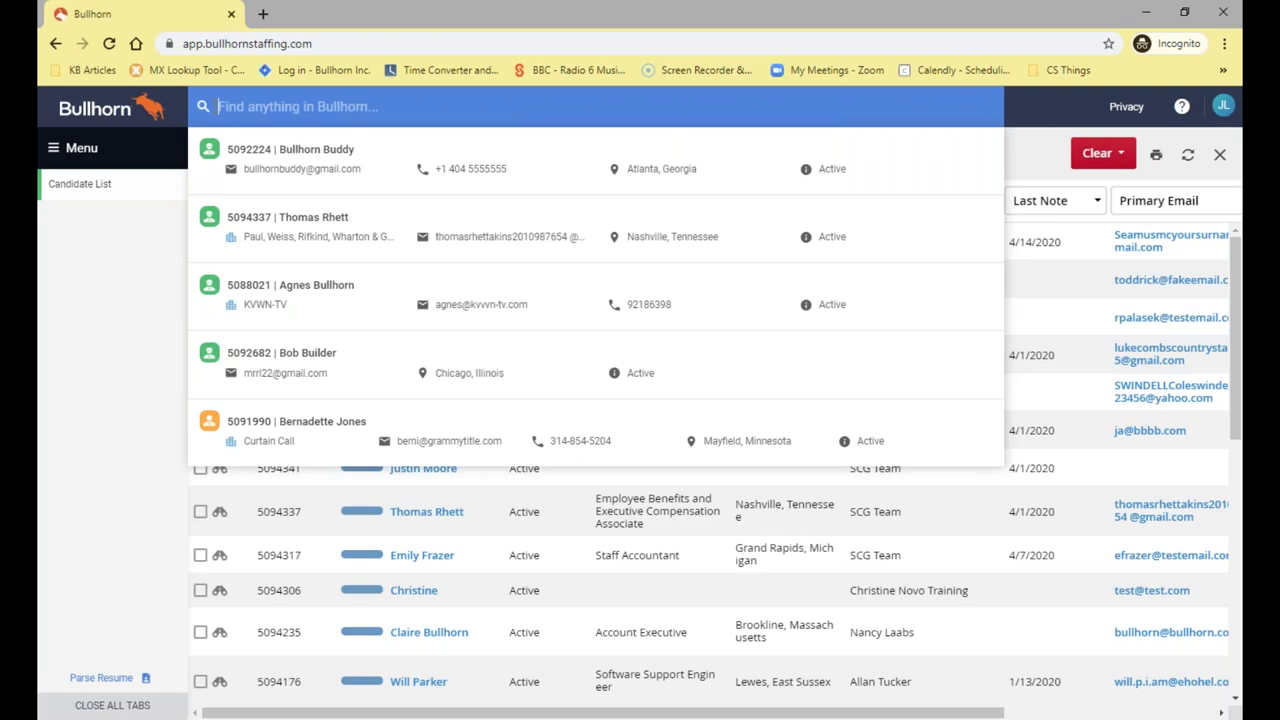
click(113, 275)
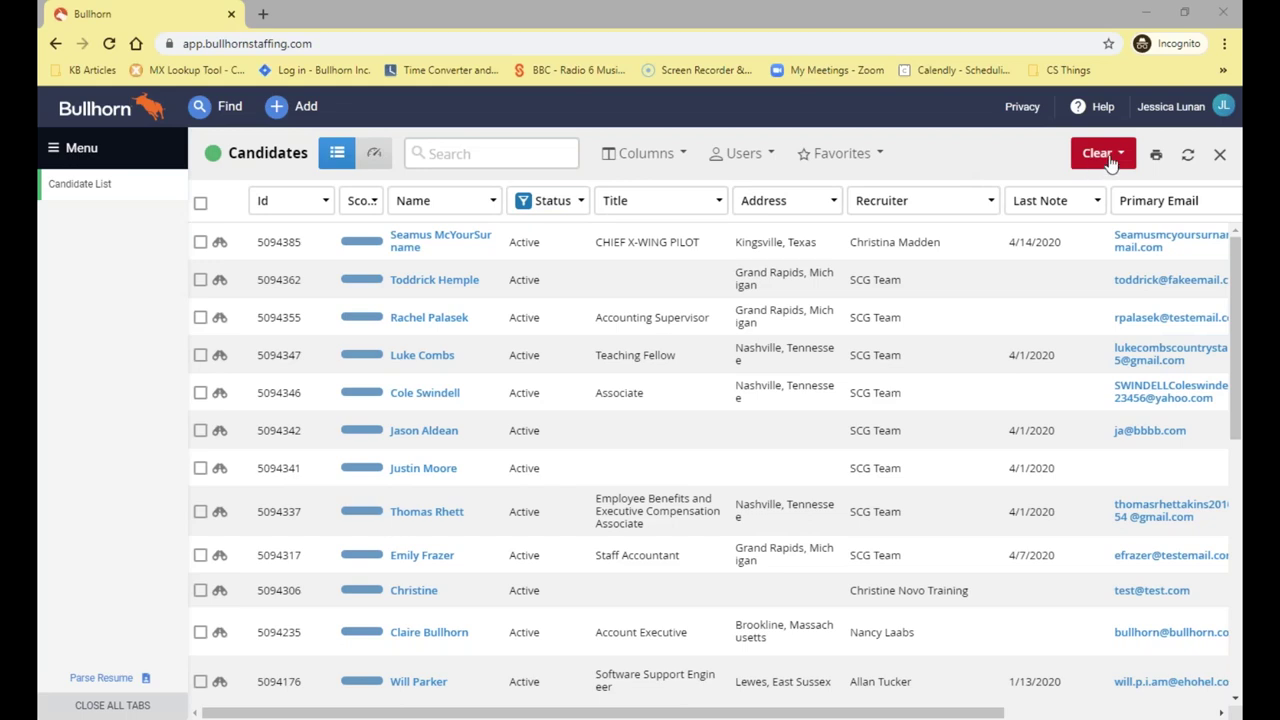
click(1110, 162)
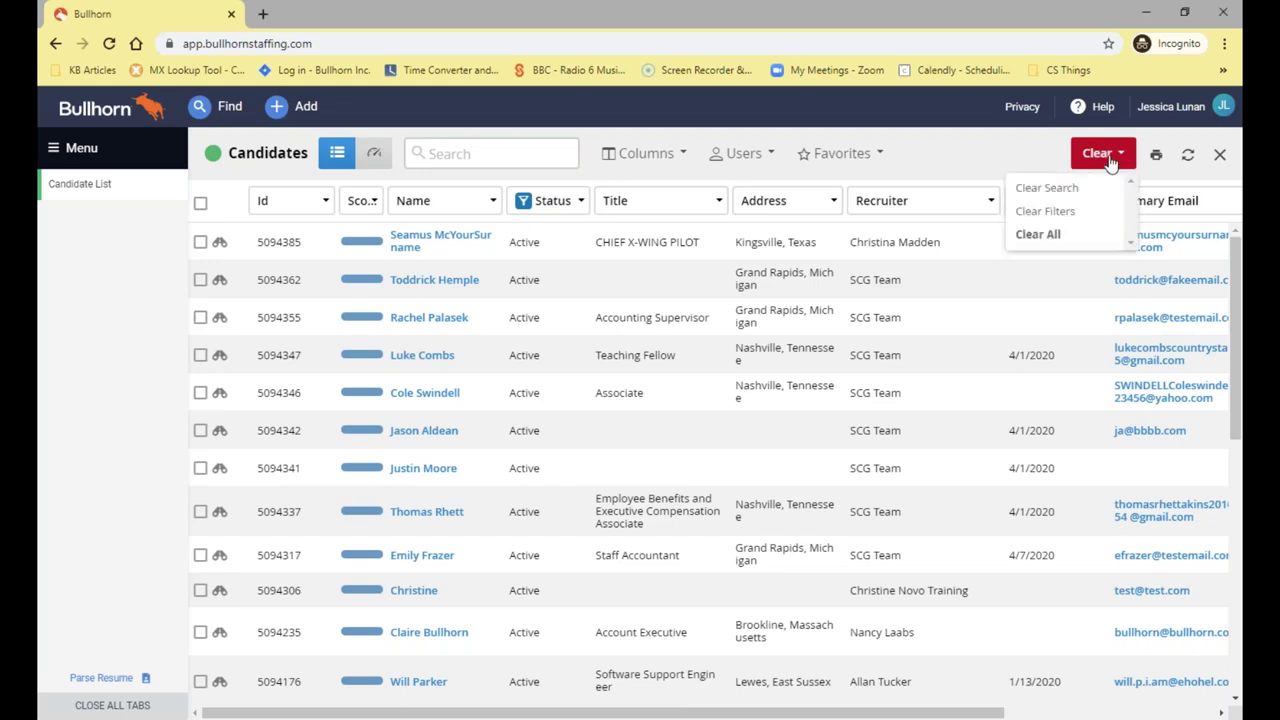
click(1100, 240)
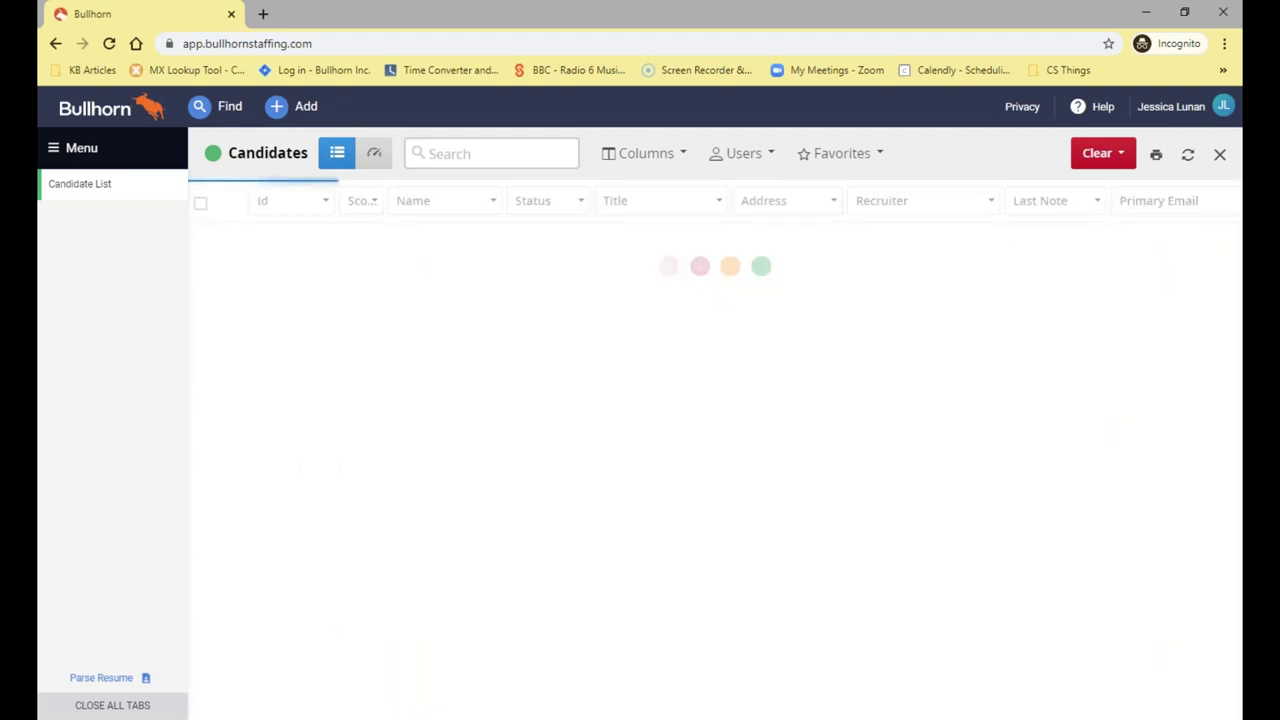
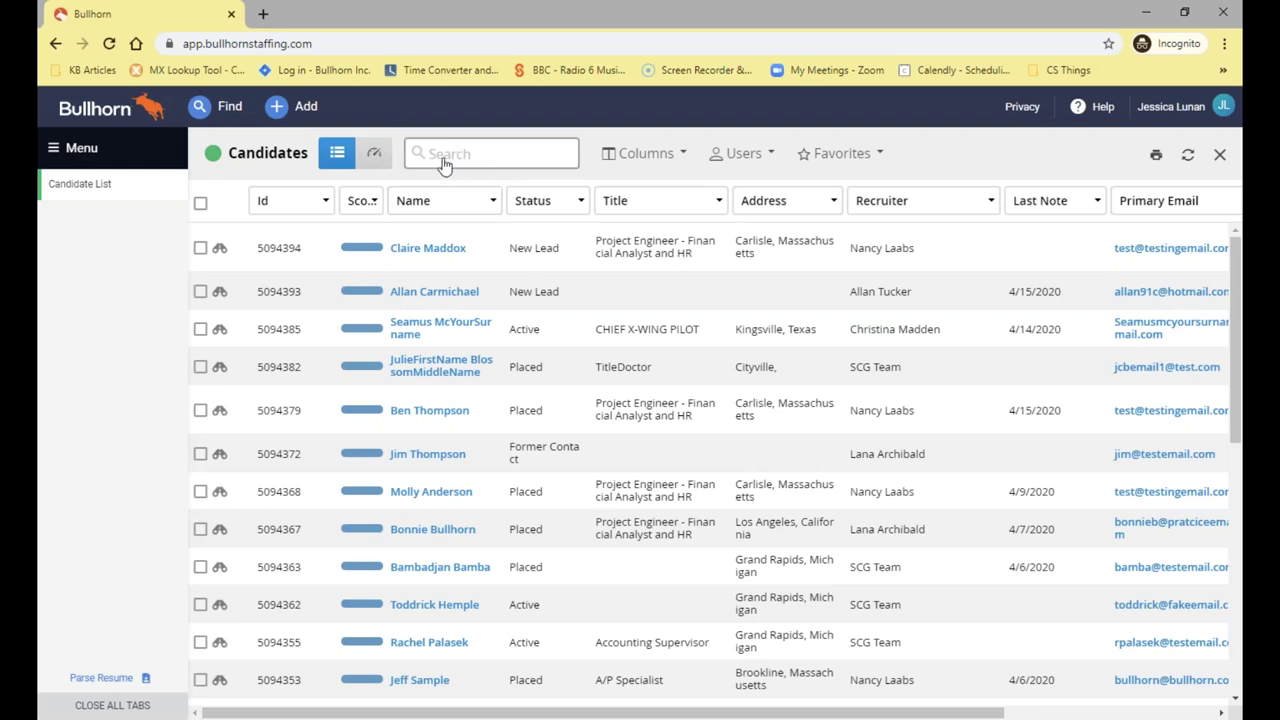
Search the Candidates list for the keyword Manager
click(445, 160)
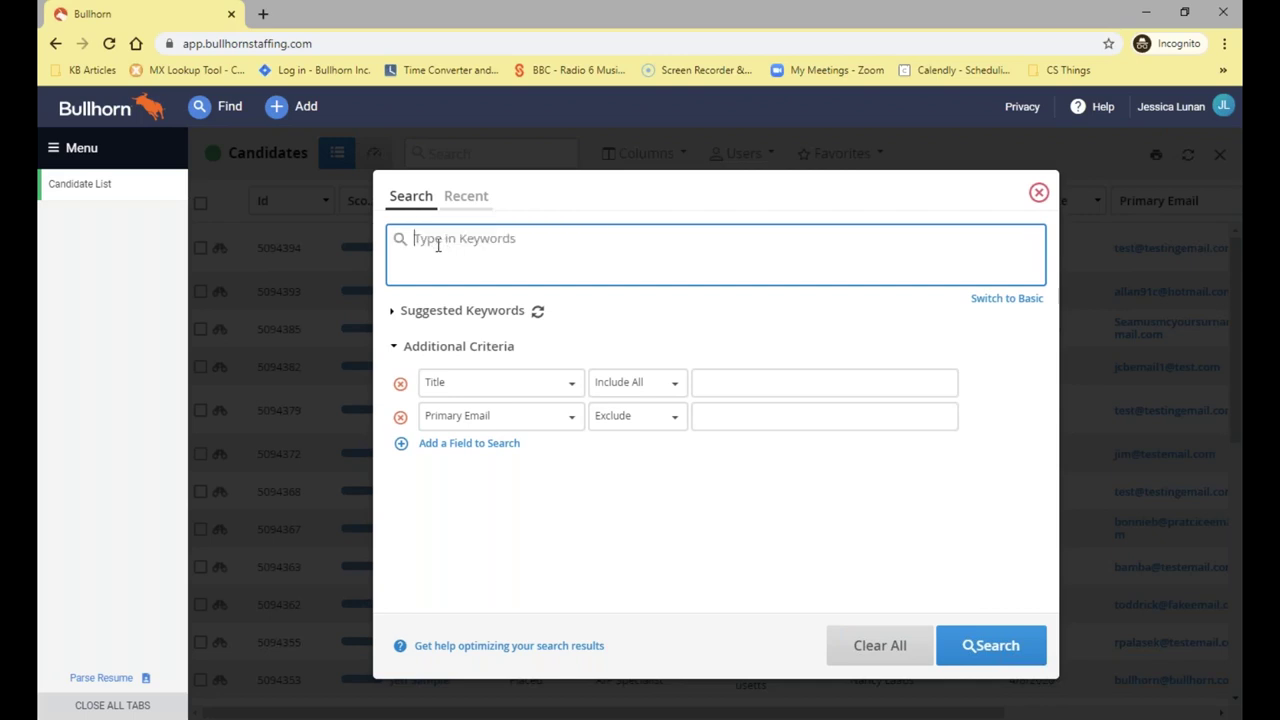
mouse_move(398, 242)
text(Manager)
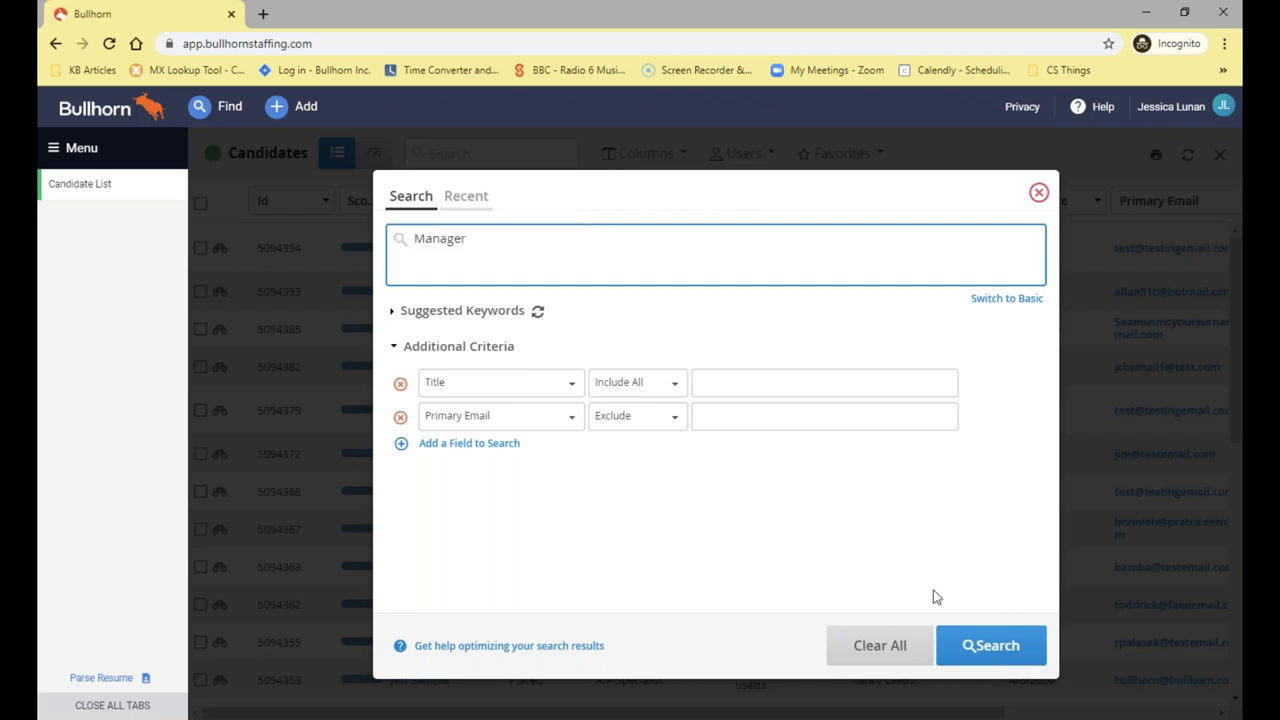
click(978, 645)
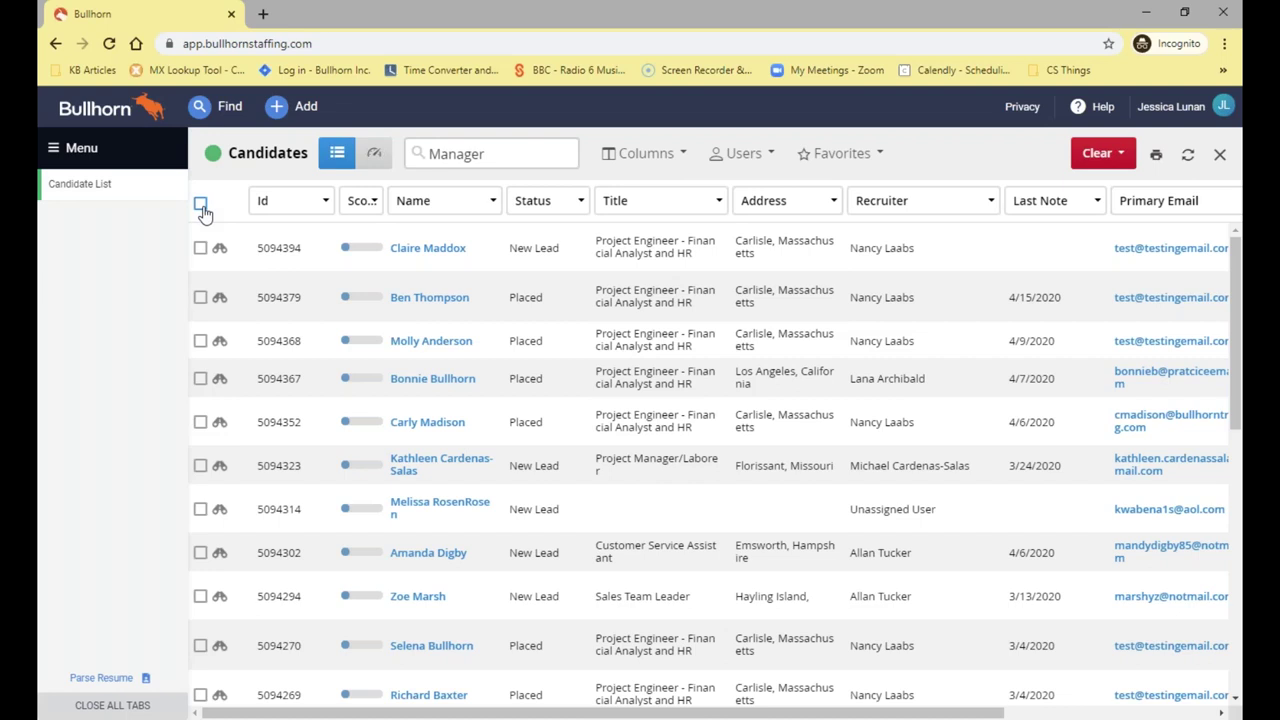
Check the Manager match count by selecting all rows, then Clear All the search
click(200, 206)
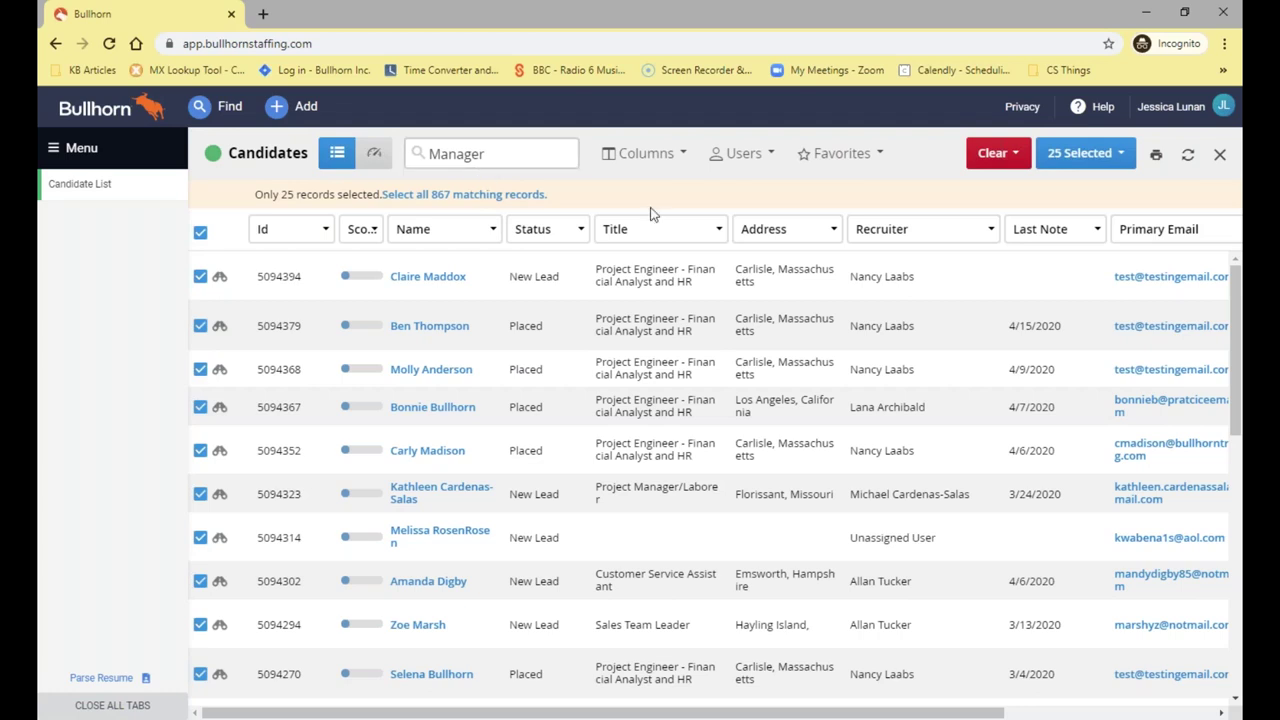
click(200, 233)
click(1100, 153)
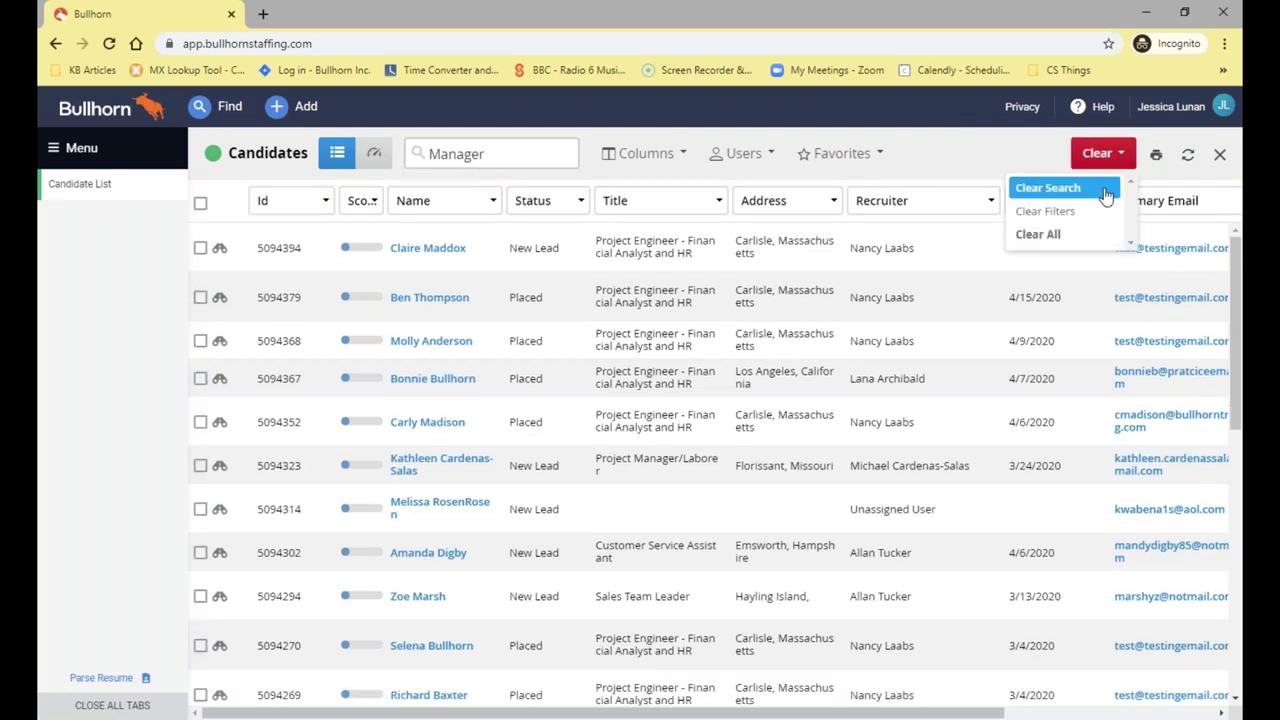
click(1034, 234)
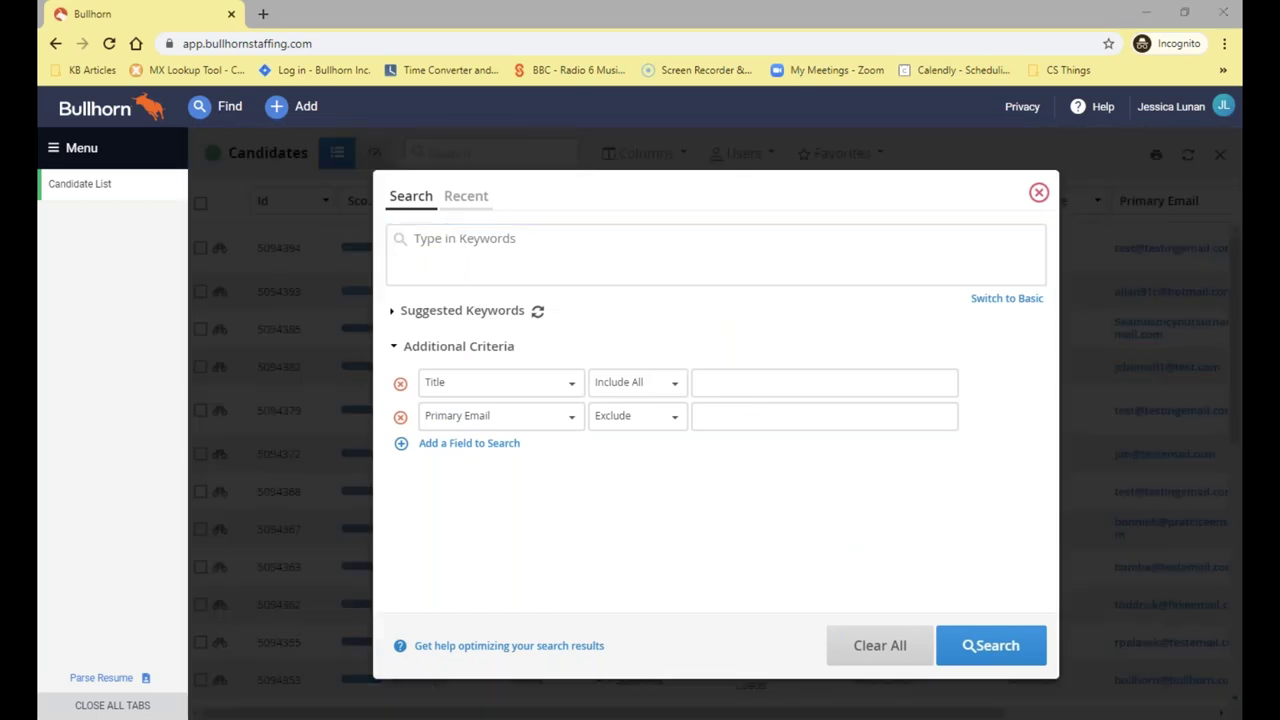
Search the candidates for the Boolean query manager AND sales
click(403, 245)
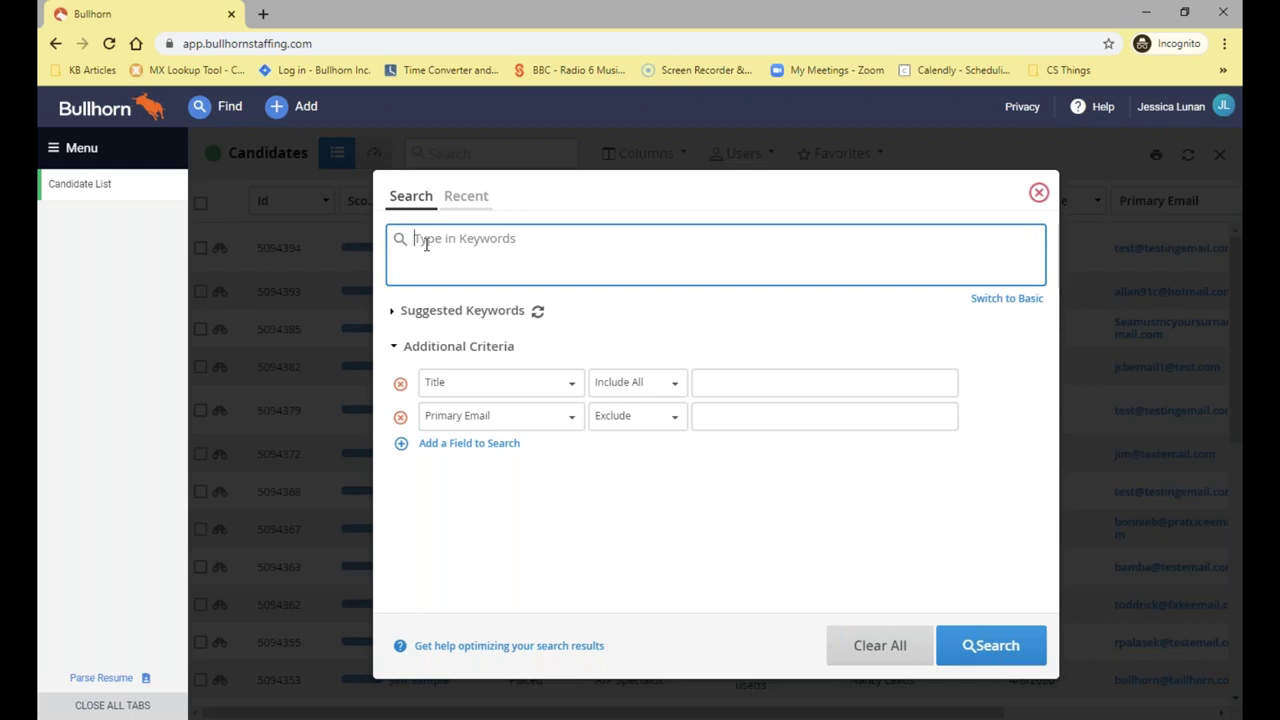
text(manager AND )
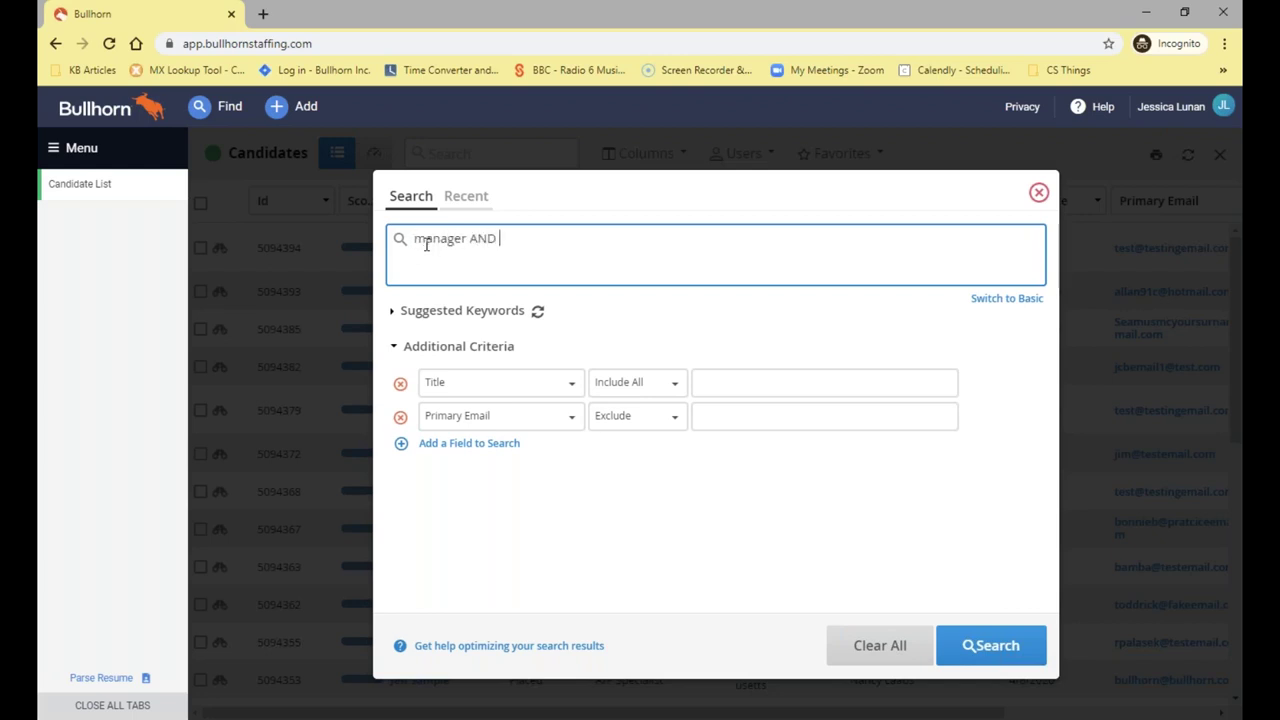
text(sales)
drag(497, 242, 469, 242)
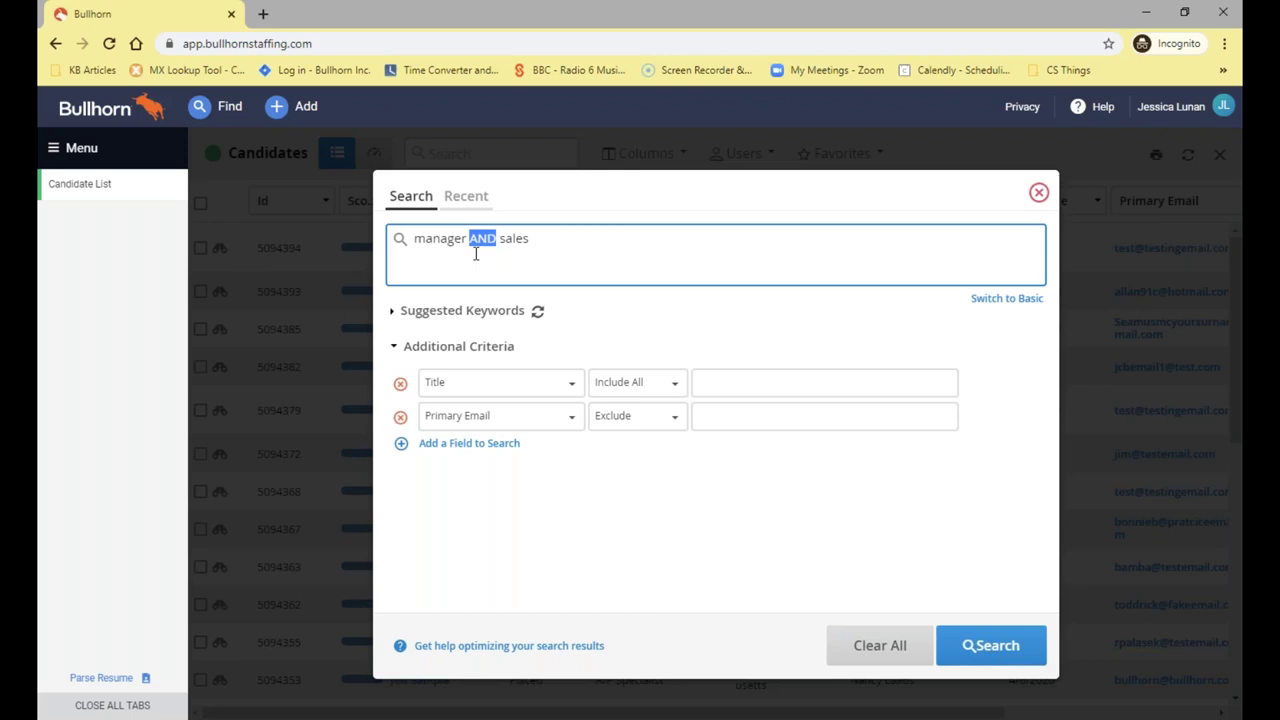
drag(534, 238, 501, 238)
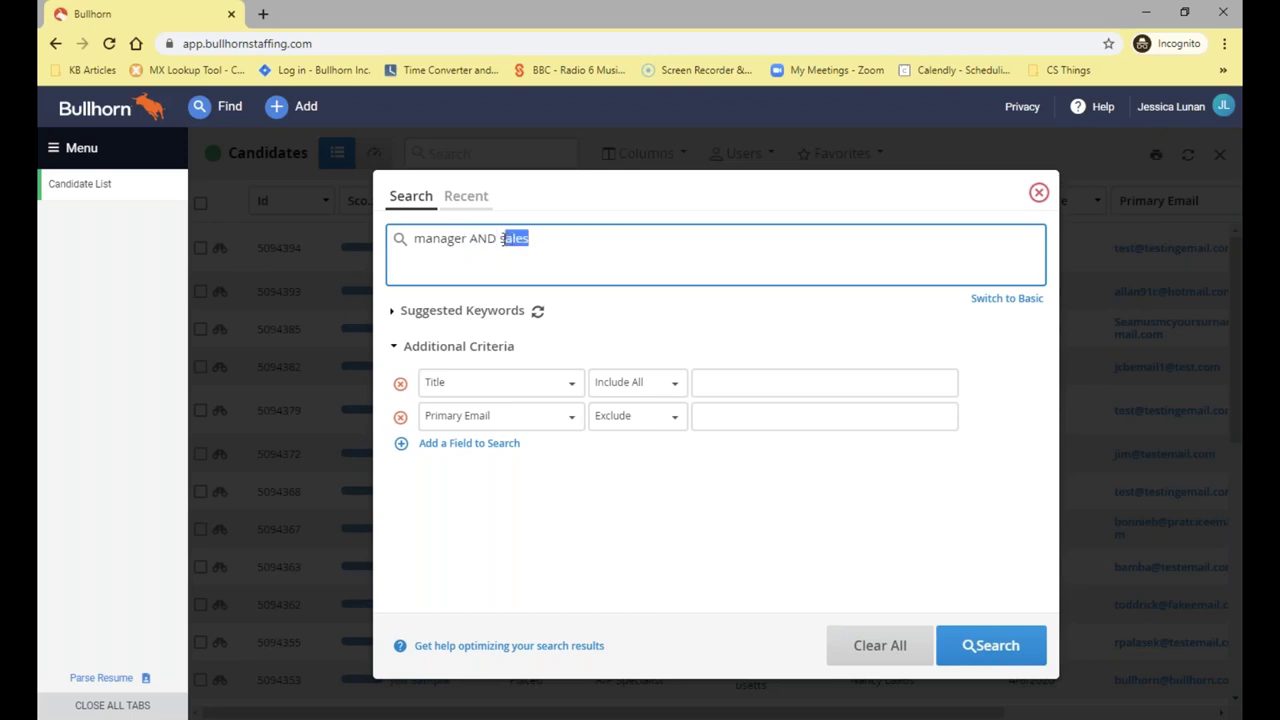
click(530, 241)
mouse_move(400, 244)
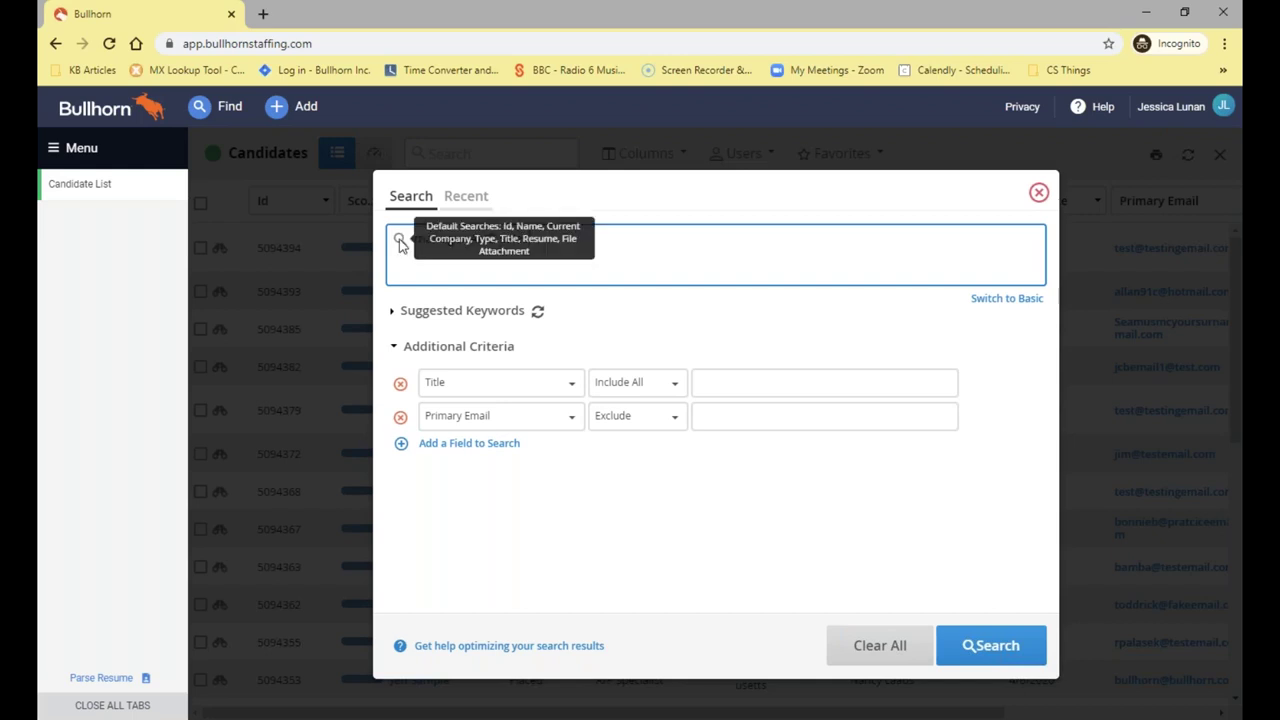
click(983, 646)
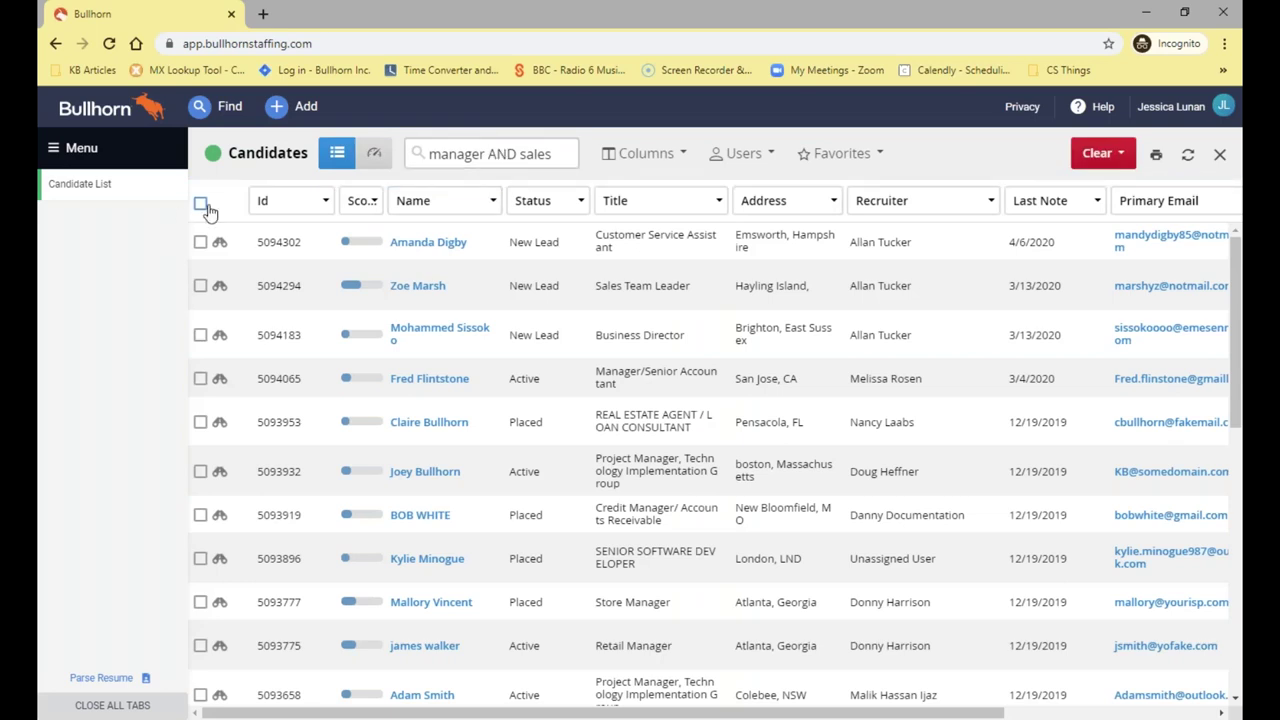
Check the manager AND sales match count, then Clear All the search
click(200, 203)
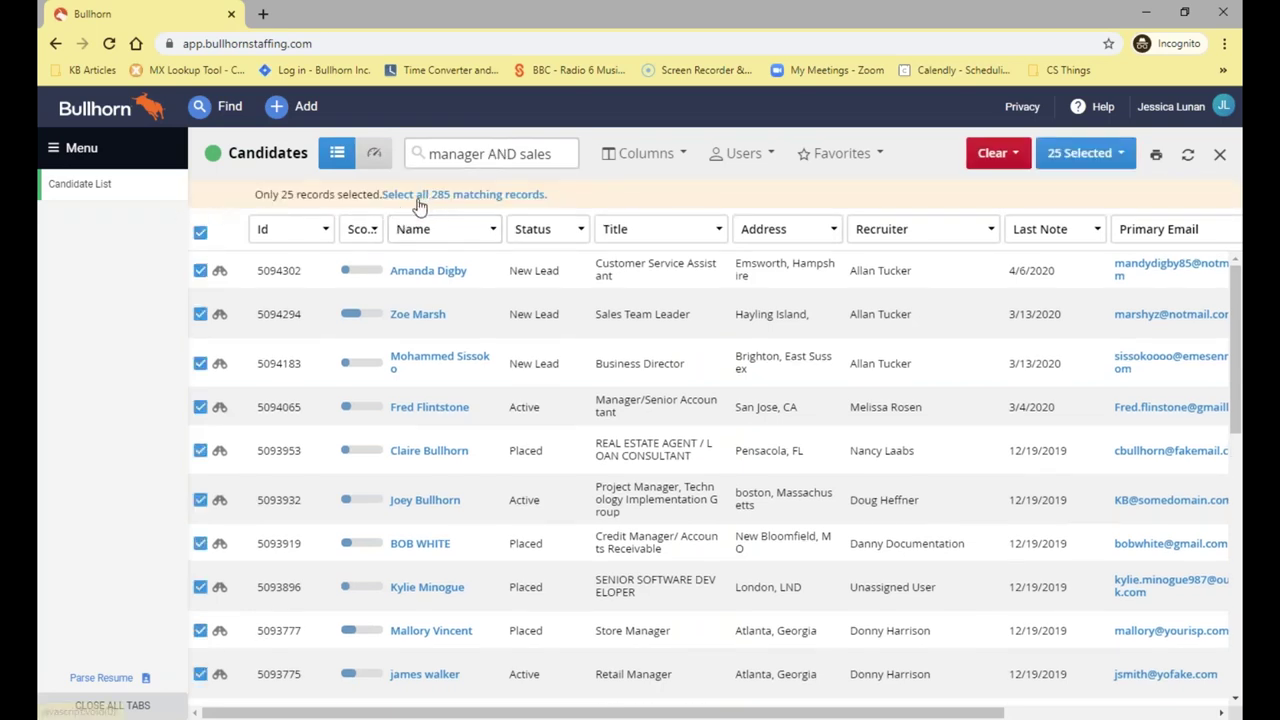
click(200, 233)
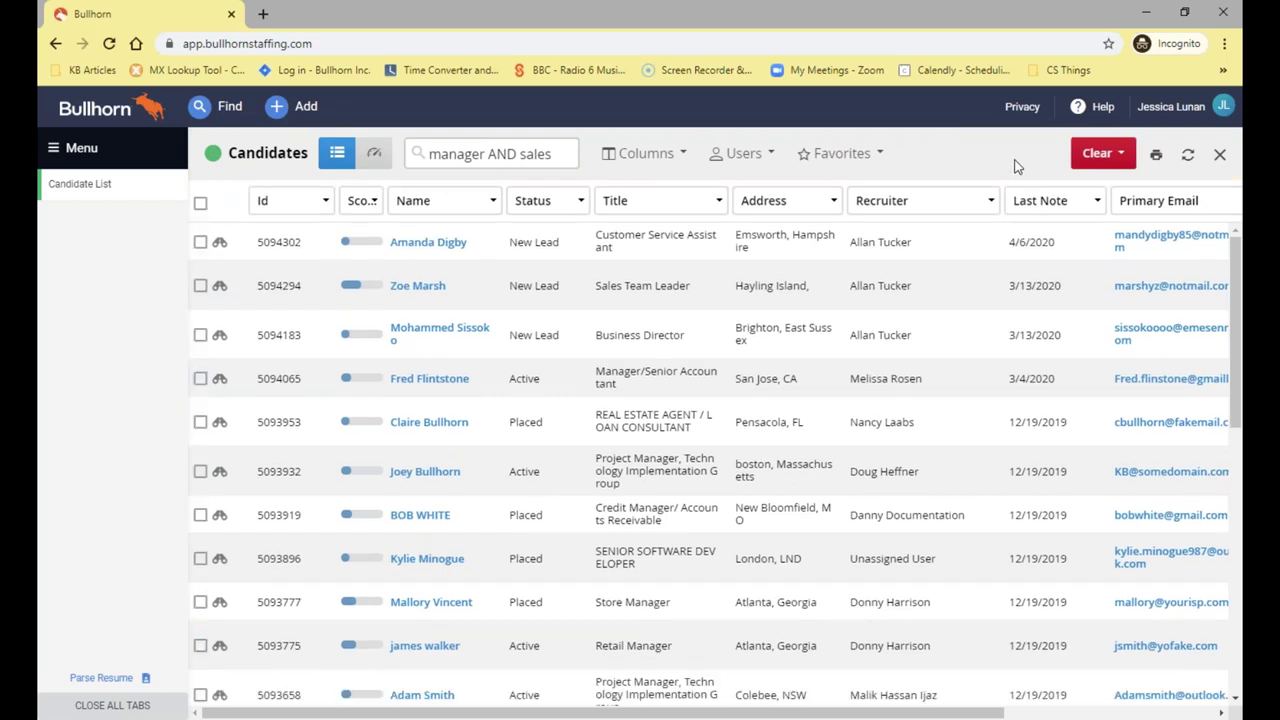
click(1094, 153)
click(1095, 234)
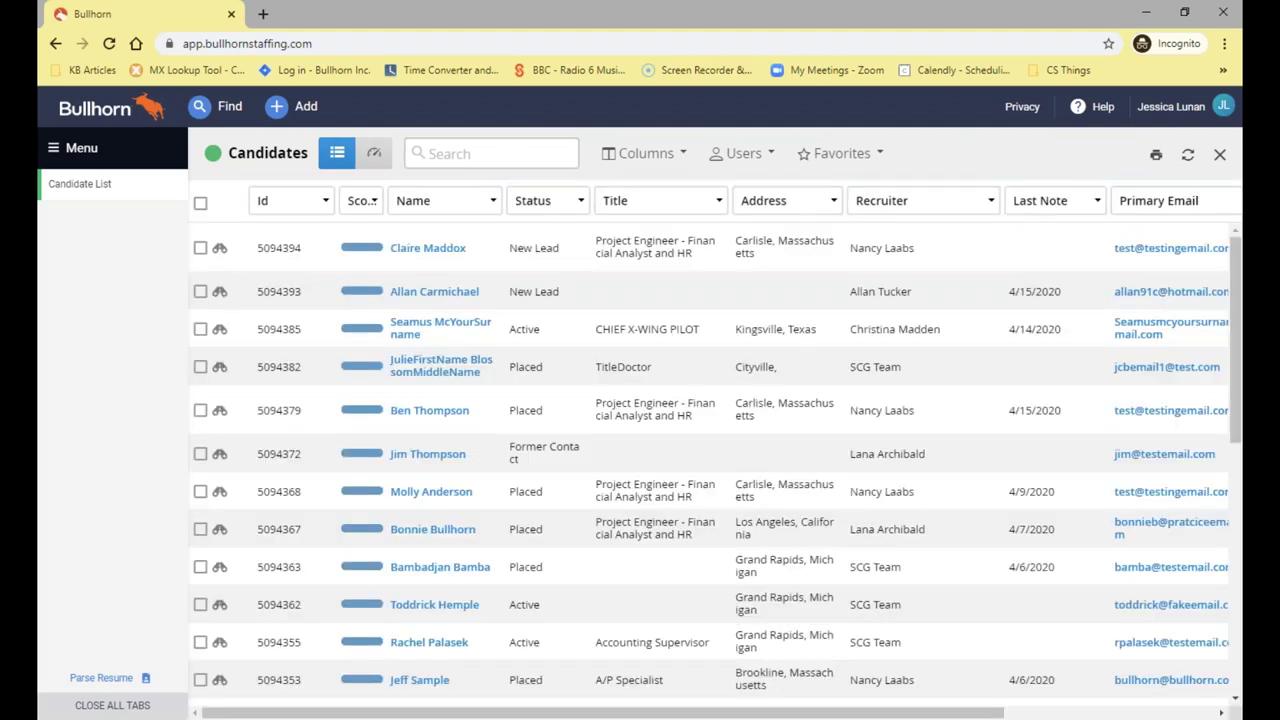
Search the candidates for the Boolean query manager OR sales
click(490, 153)
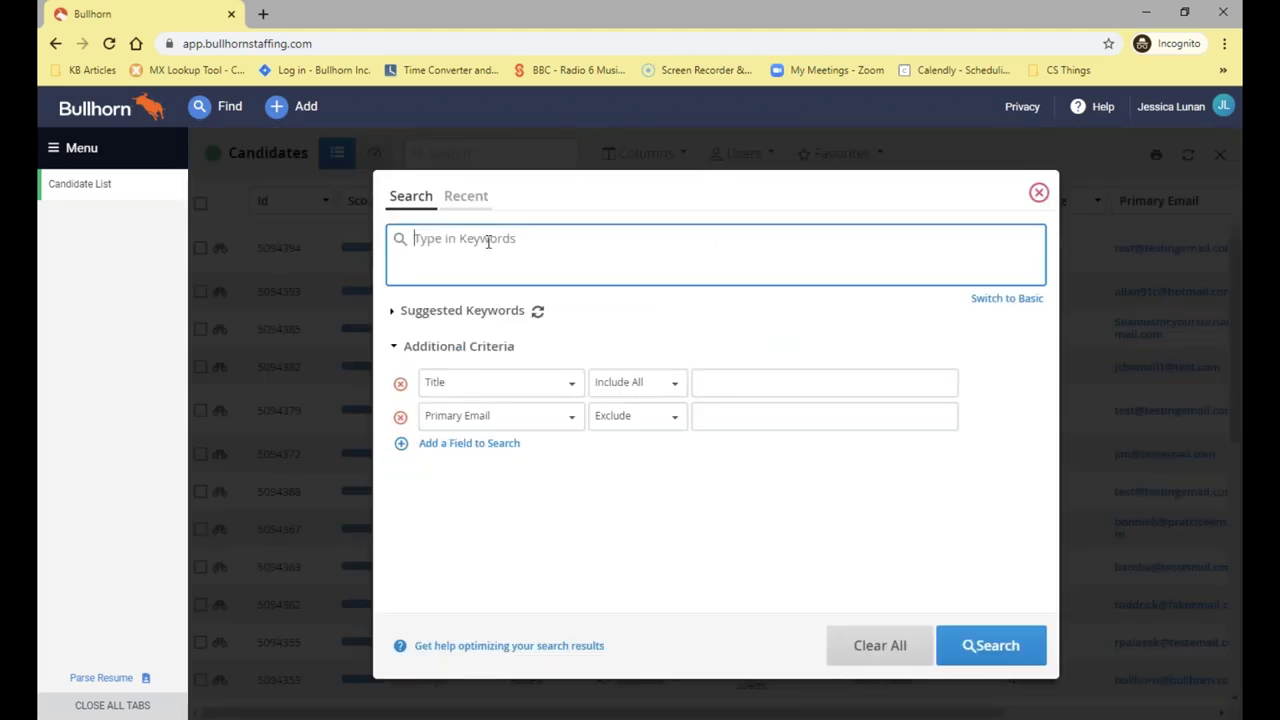
text(manager OR sales)
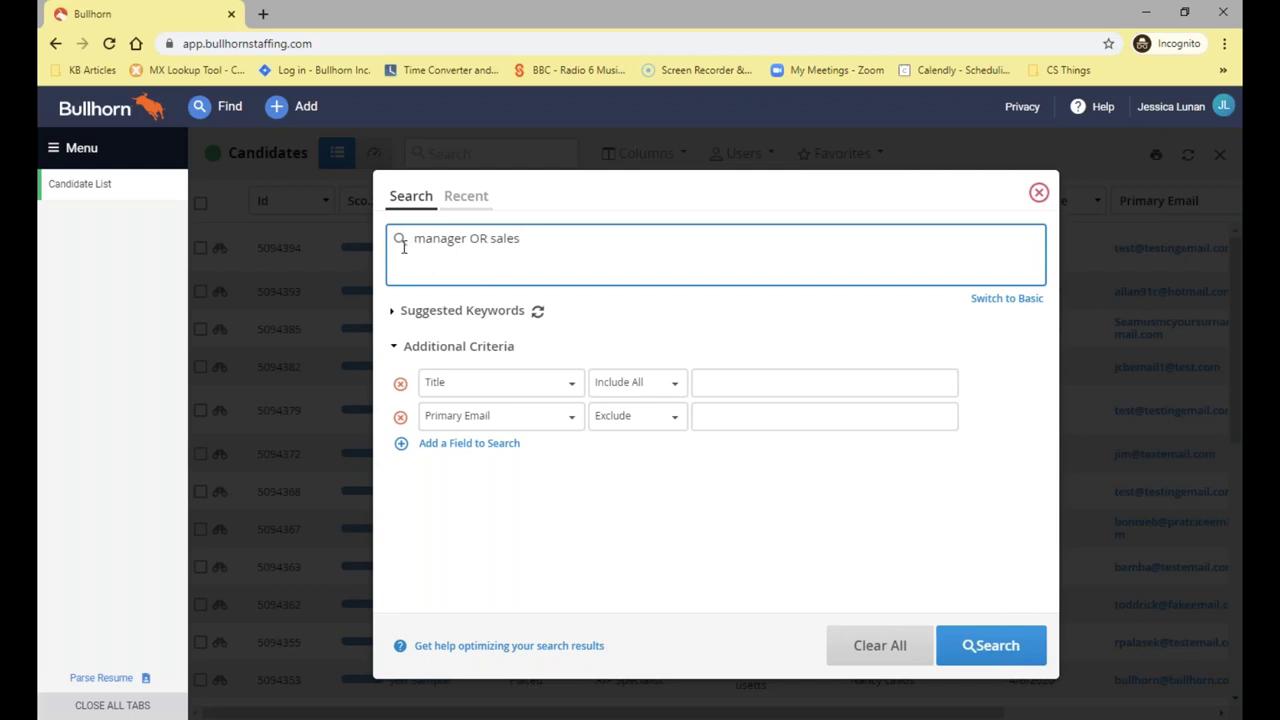
mouse_move(399, 248)
click(977, 655)
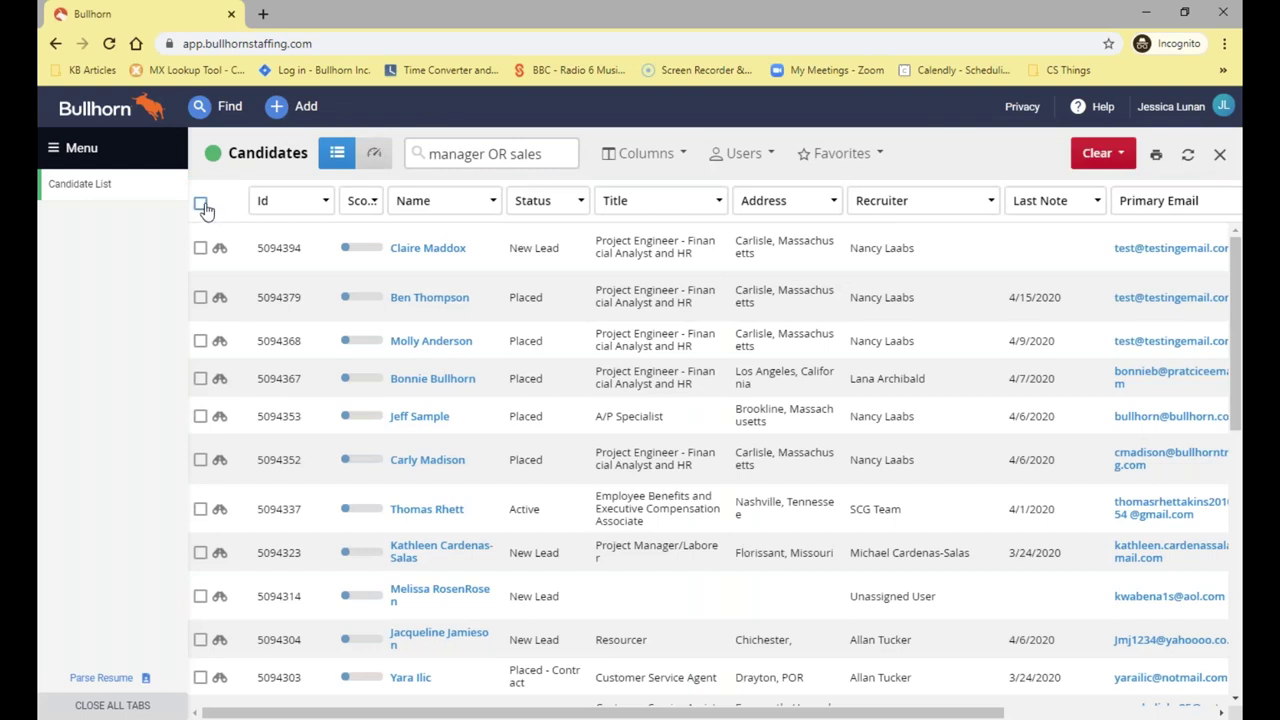
Check the 1003 manager OR sales matches, then Clear All the search
click(201, 205)
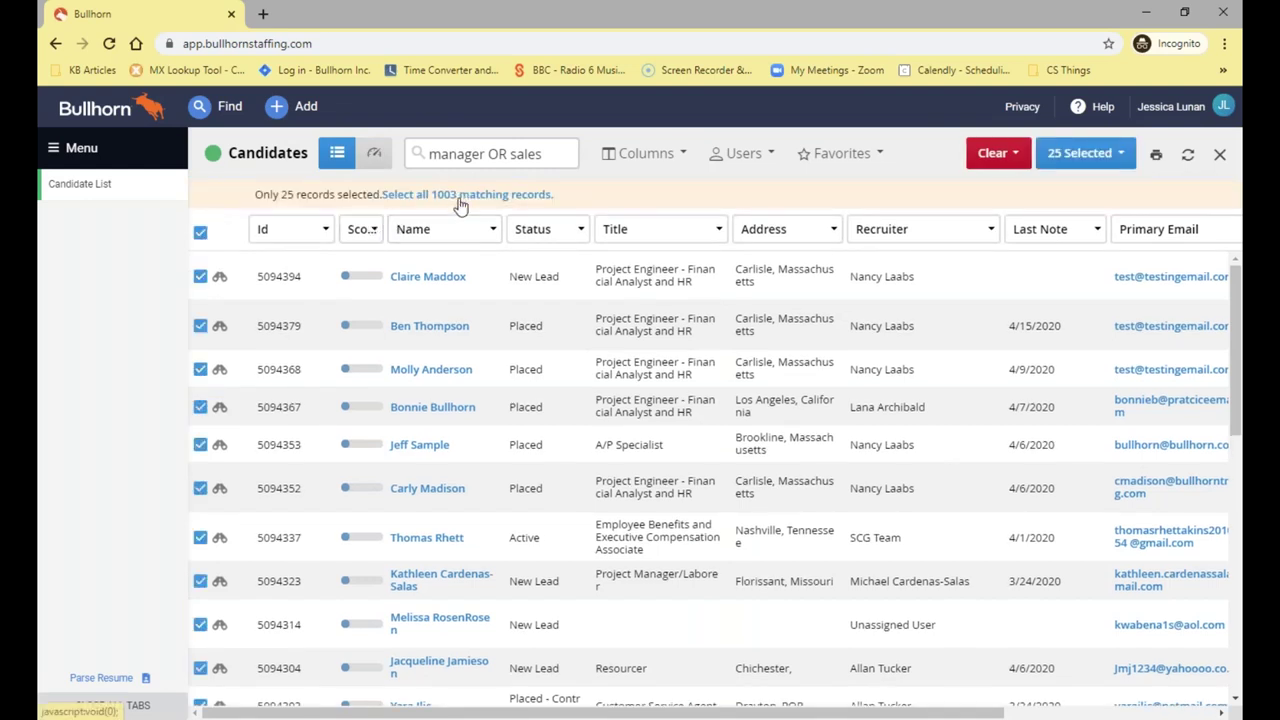
click(200, 236)
click(1097, 156)
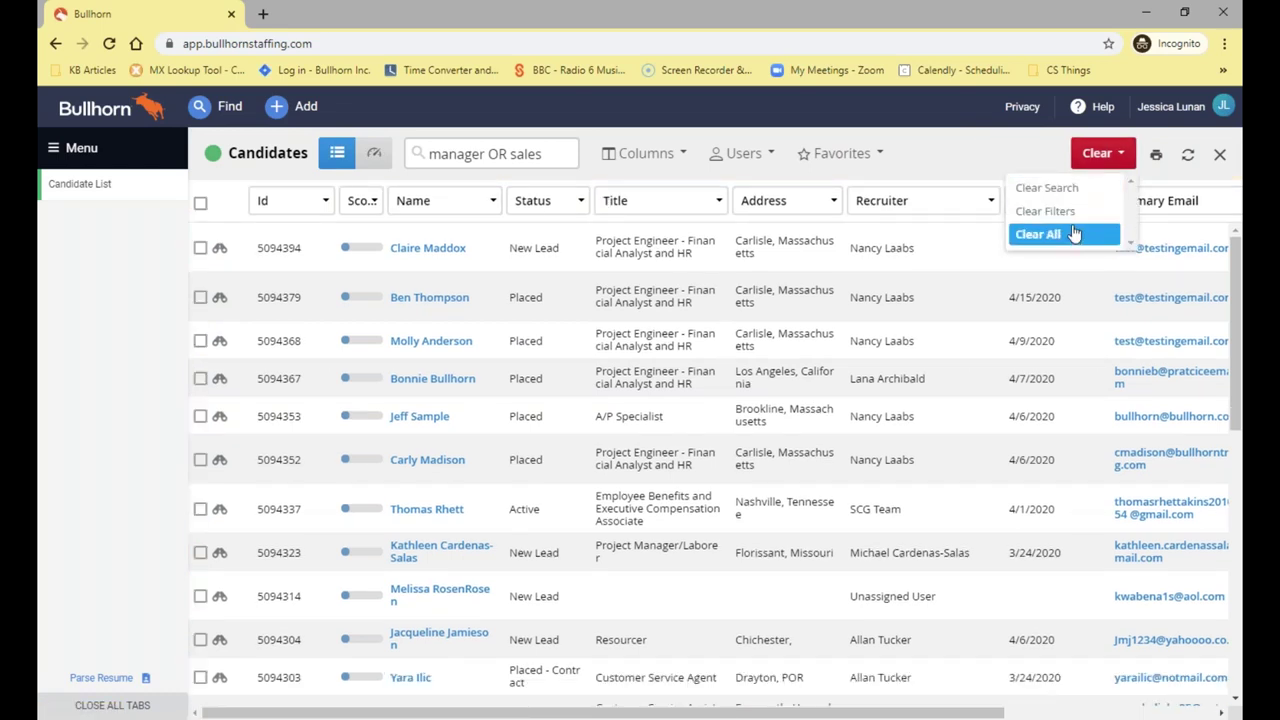
click(1073, 233)
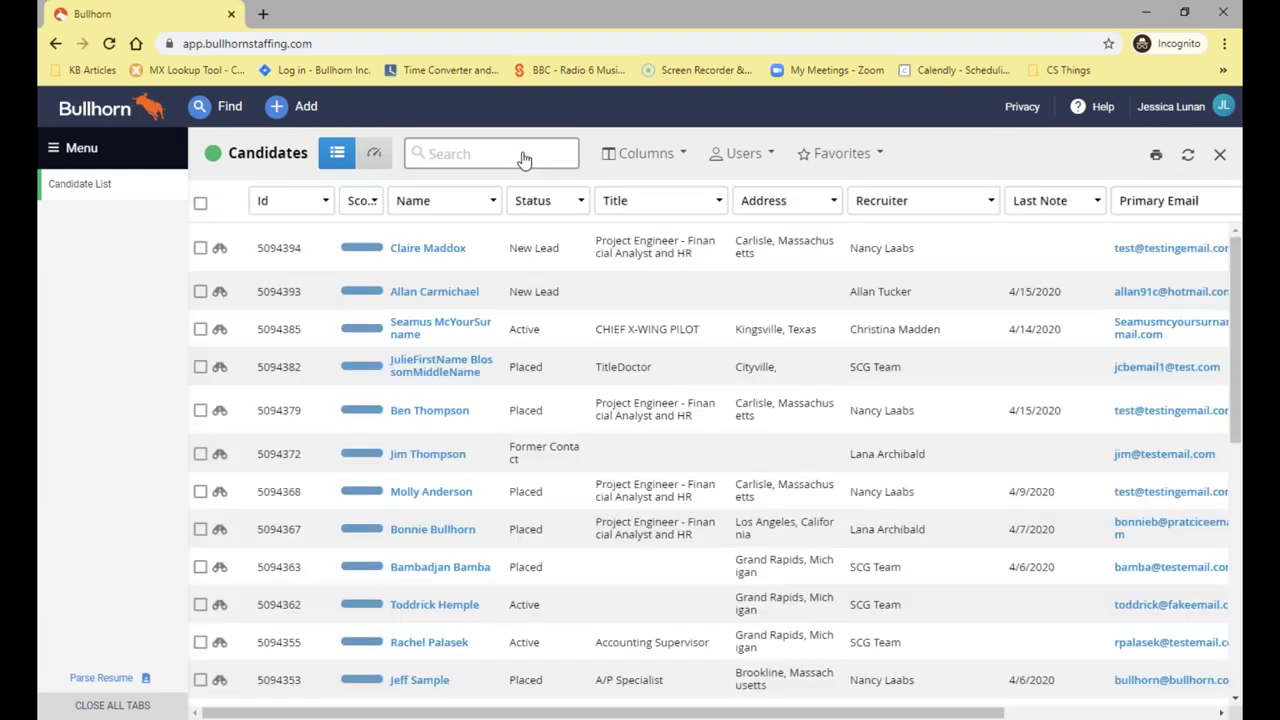
click(490, 153)
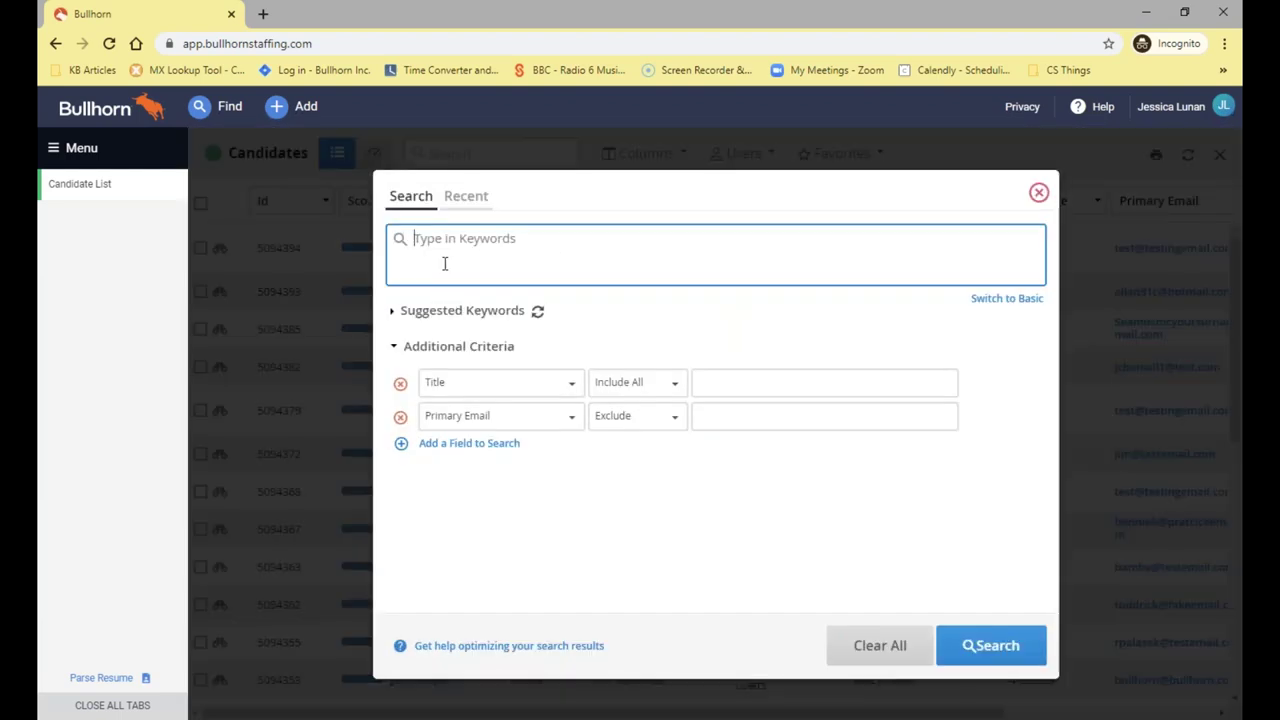
Search manager NOT sales, note its 582 matches, then Clear All the search
text(man)
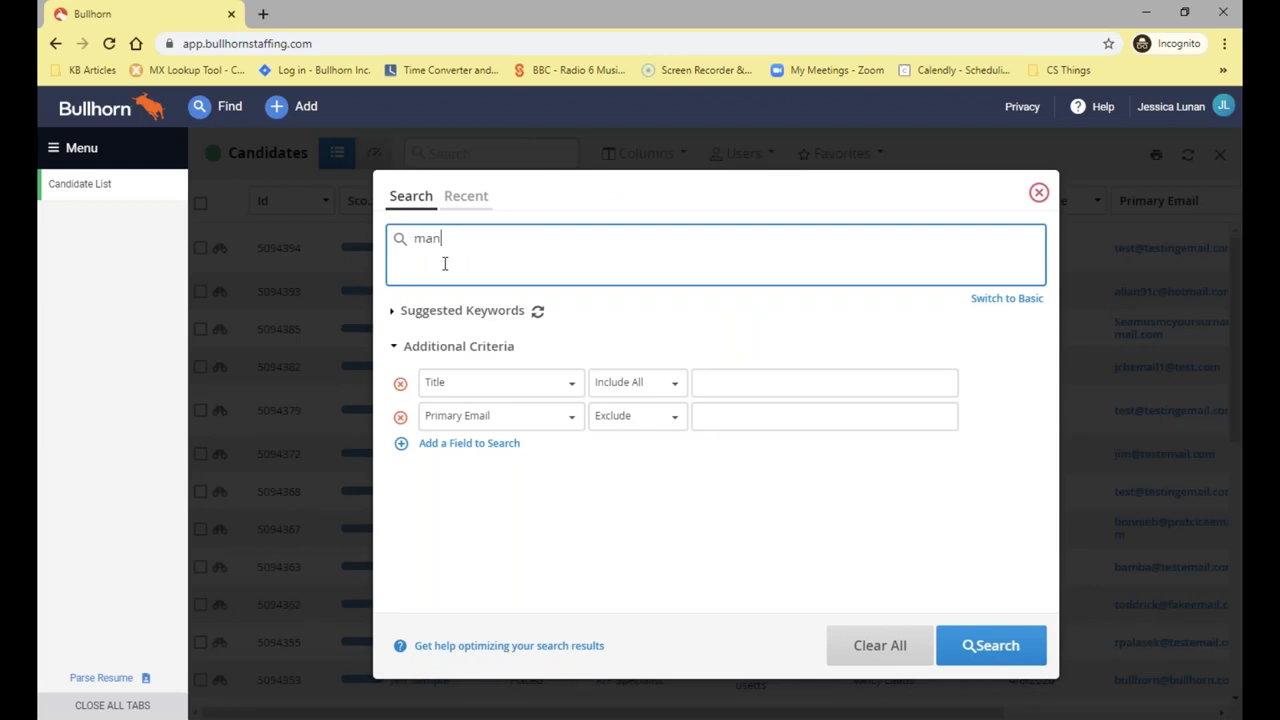
text(ager NOT sales)
click(992, 650)
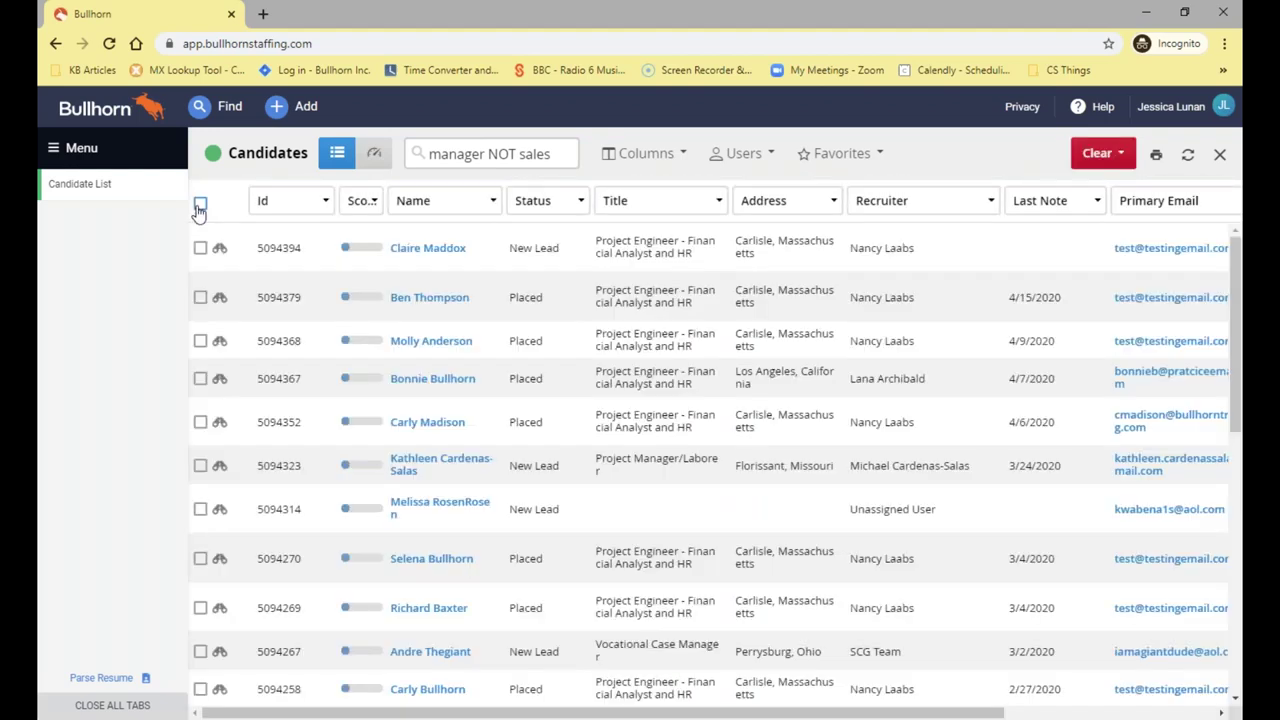
click(200, 205)
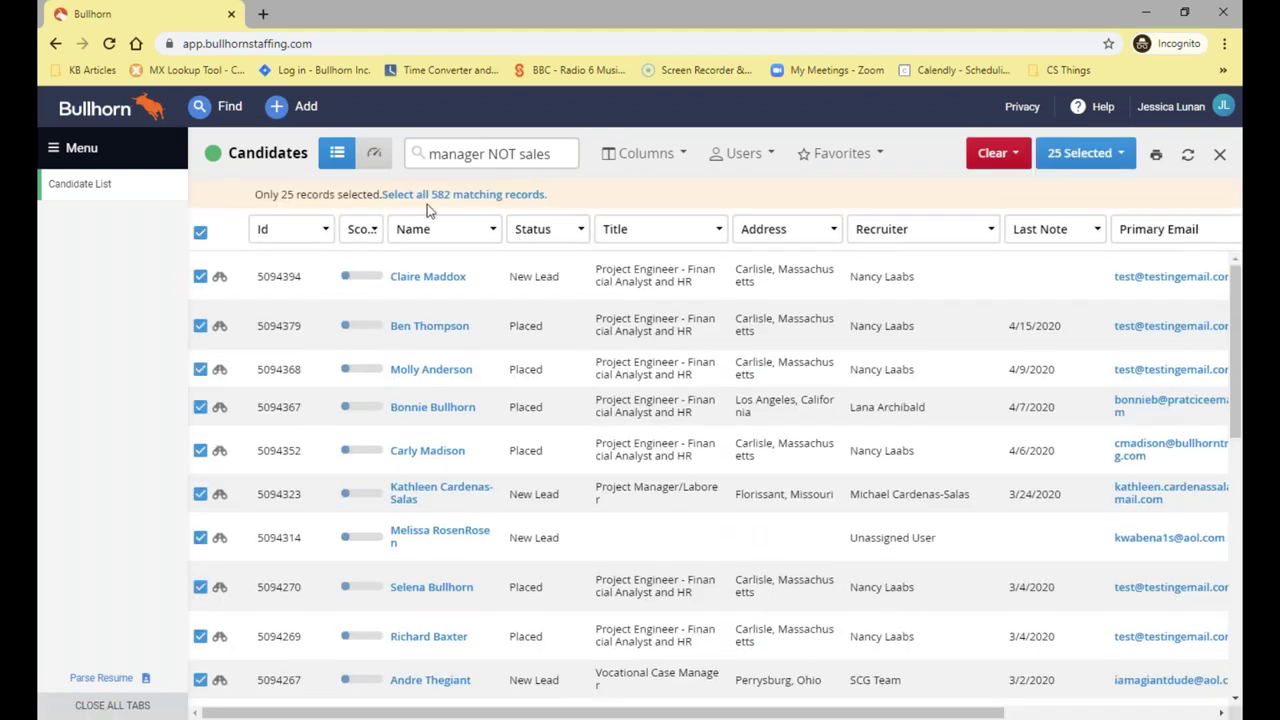
click(200, 233)
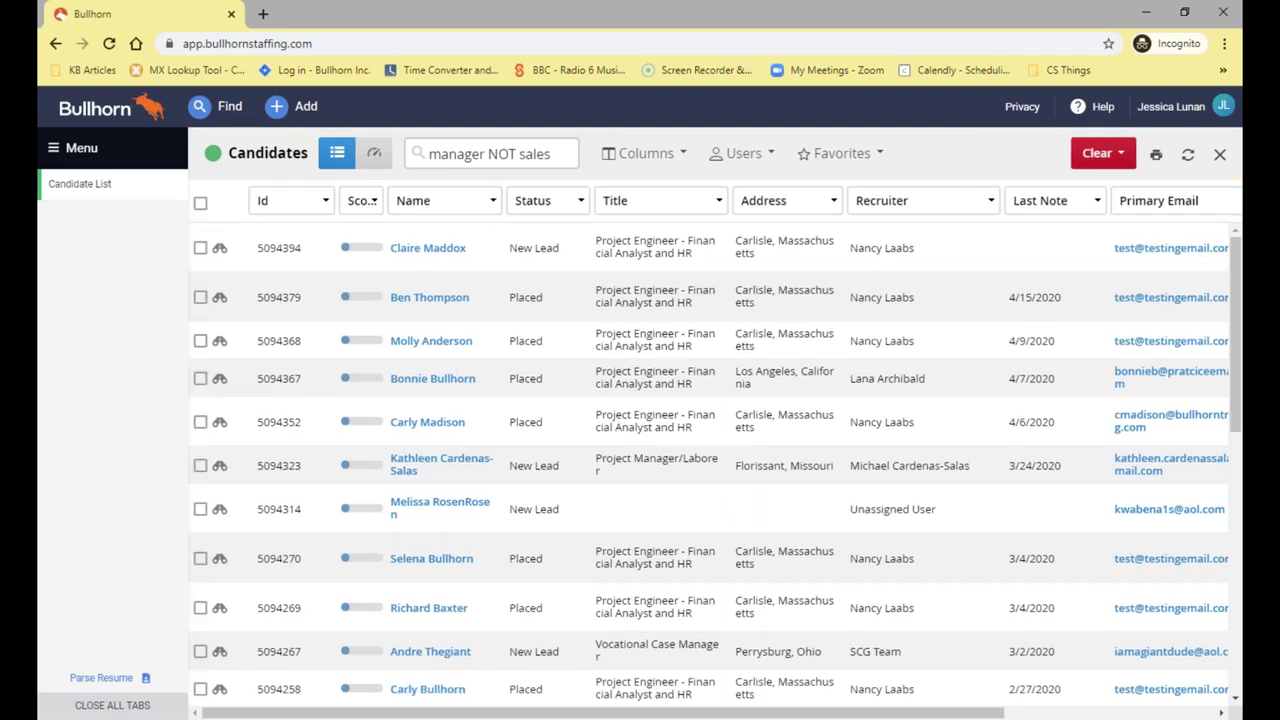
click(1085, 156)
click(1065, 235)
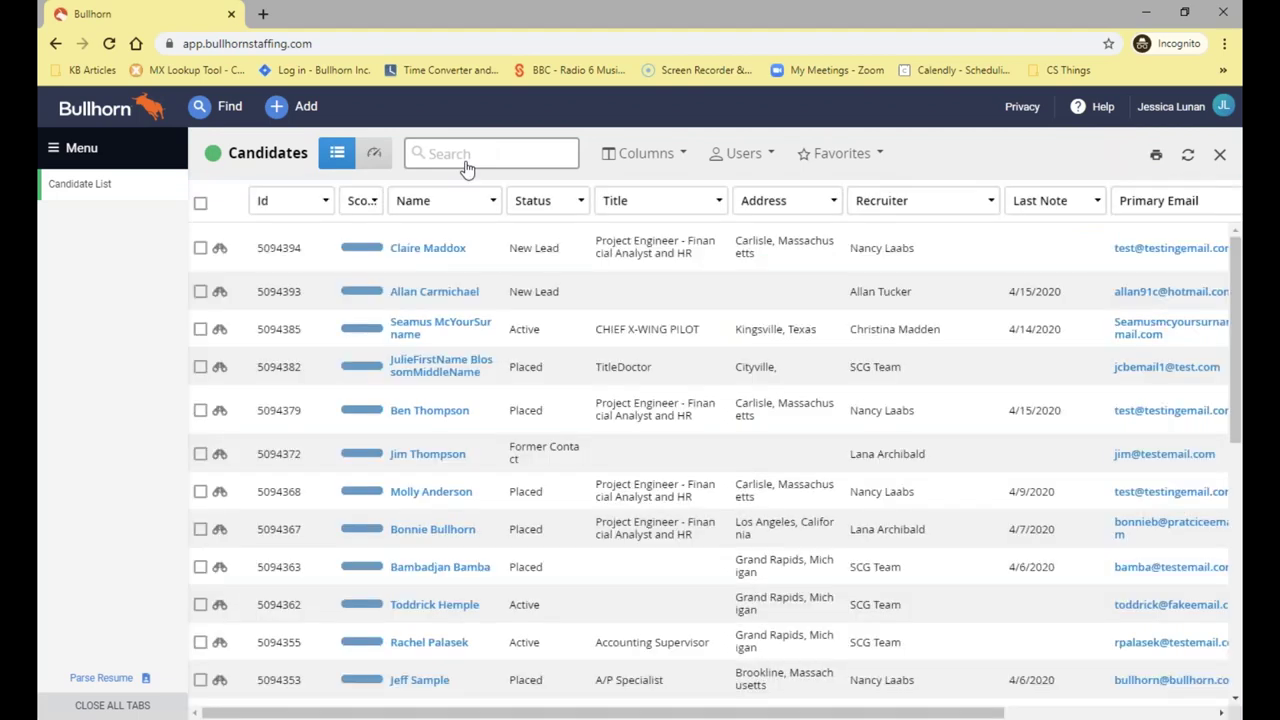
Enter the Boolean query manager AND (sales OR retail) in the keyword search
click(466, 165)
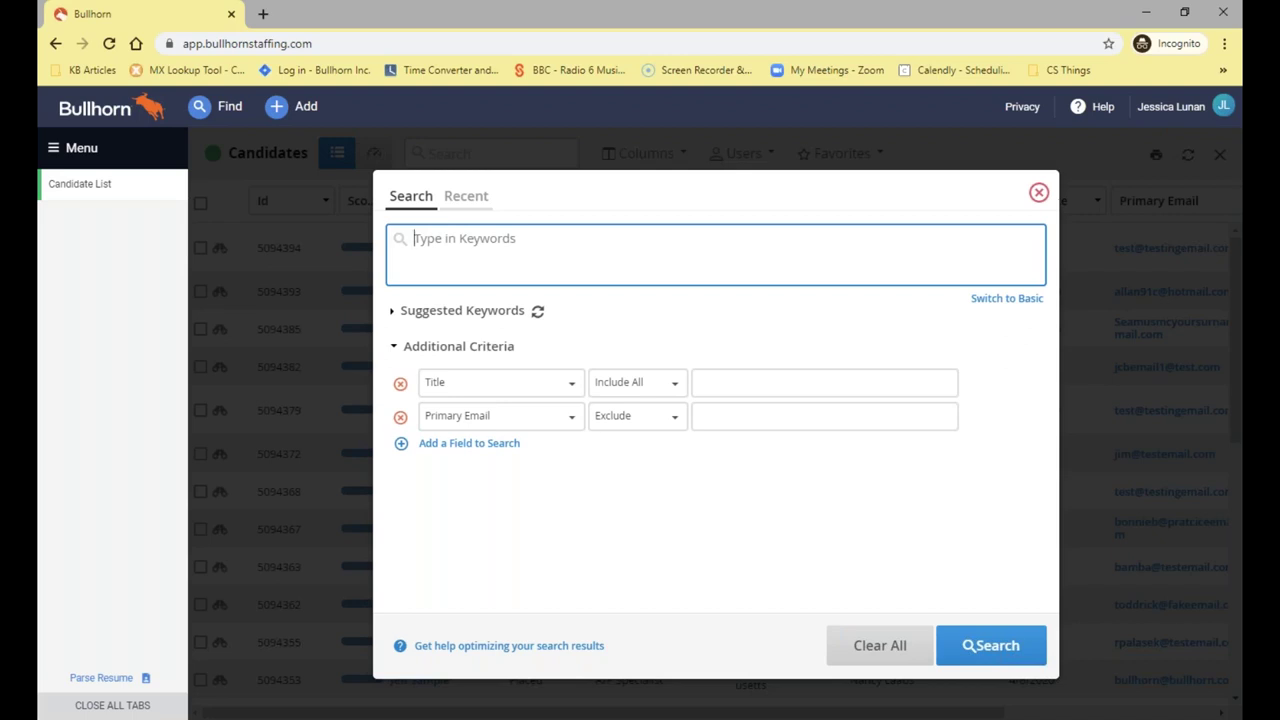
text(manager AND (sales )
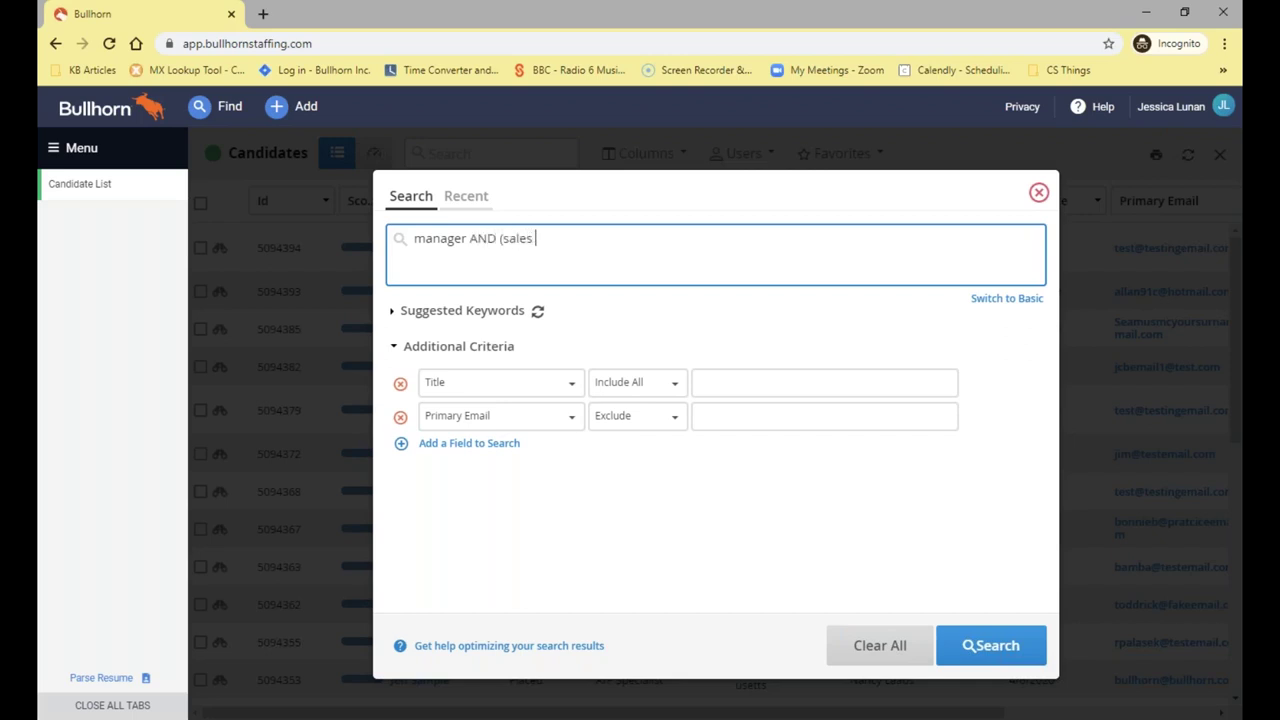
text(OR retail))
drag(597, 242, 497, 242)
click(497, 242)
drag(497, 242, 446, 242)
click(446, 242)
drag(415, 242, 471, 240)
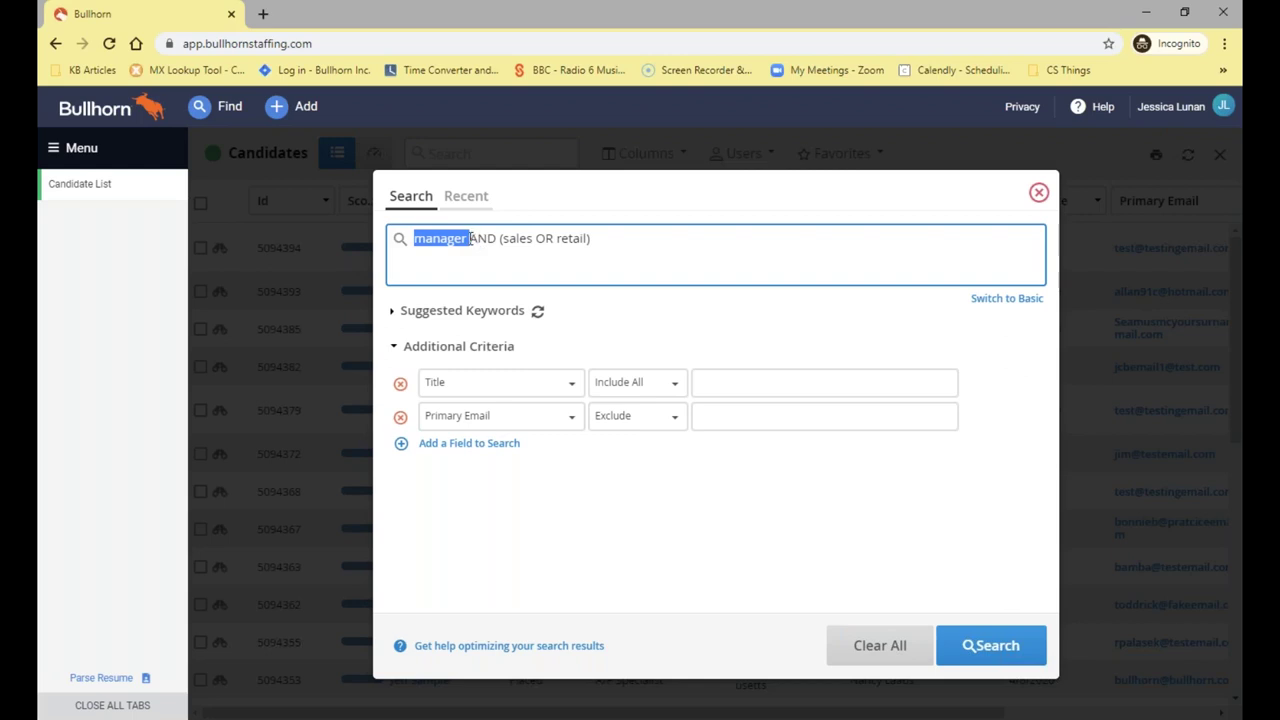
click(497, 240)
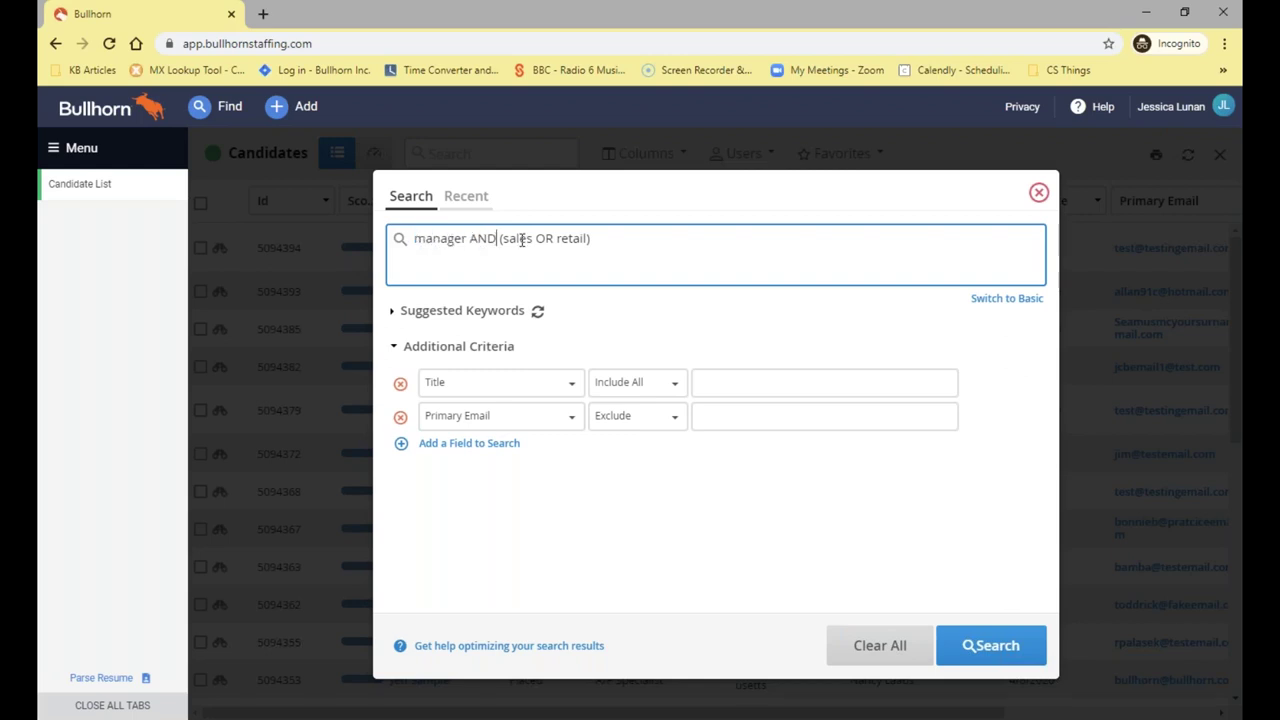
click(597, 250)
Run the manager AND (sales OR retail) search and check its 296 matching records
click(984, 650)
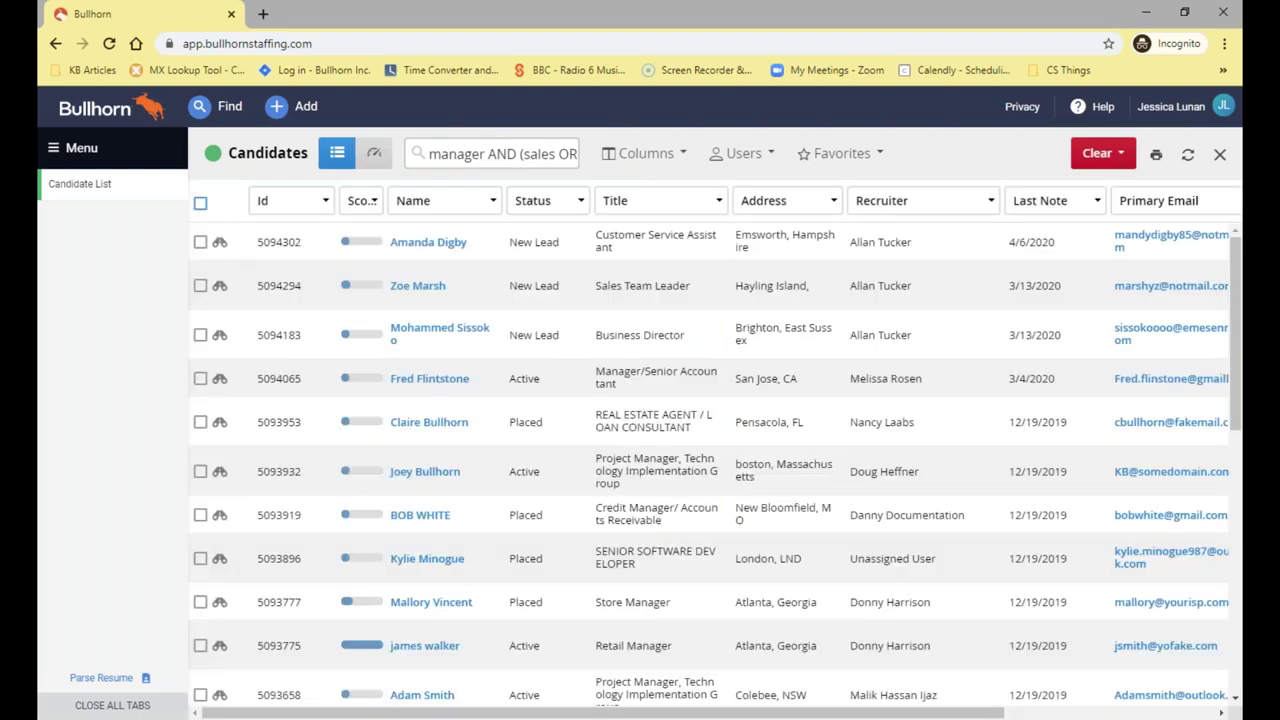
click(200, 202)
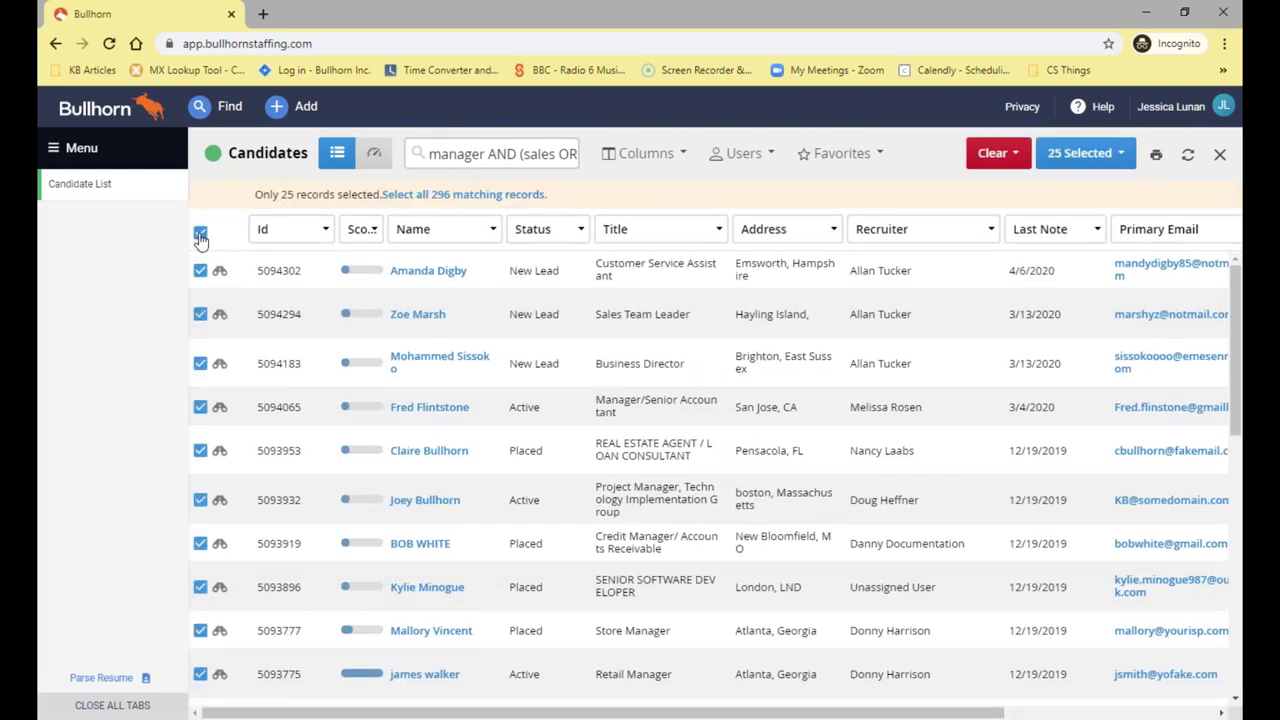
click(200, 234)
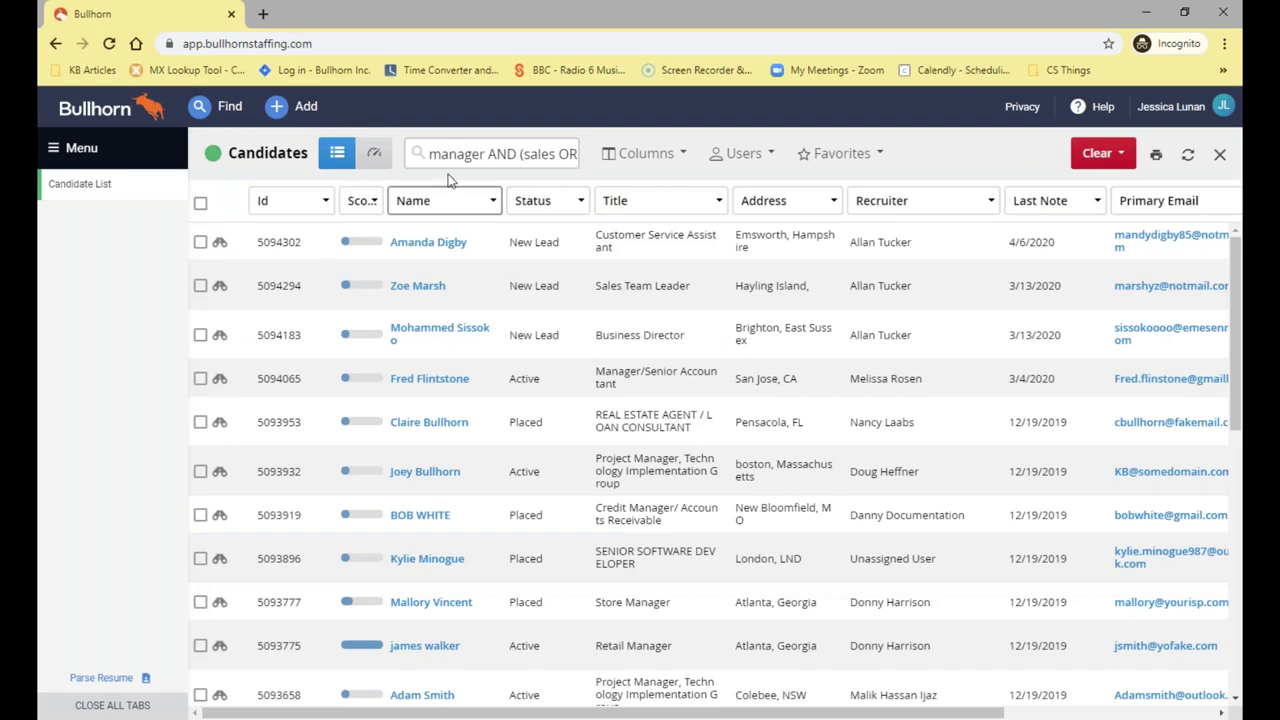
Clear the previous search and enter manager AND (sales OR retail ) NOT "shop floor" as keywords
click(1097, 154)
click(1073, 233)
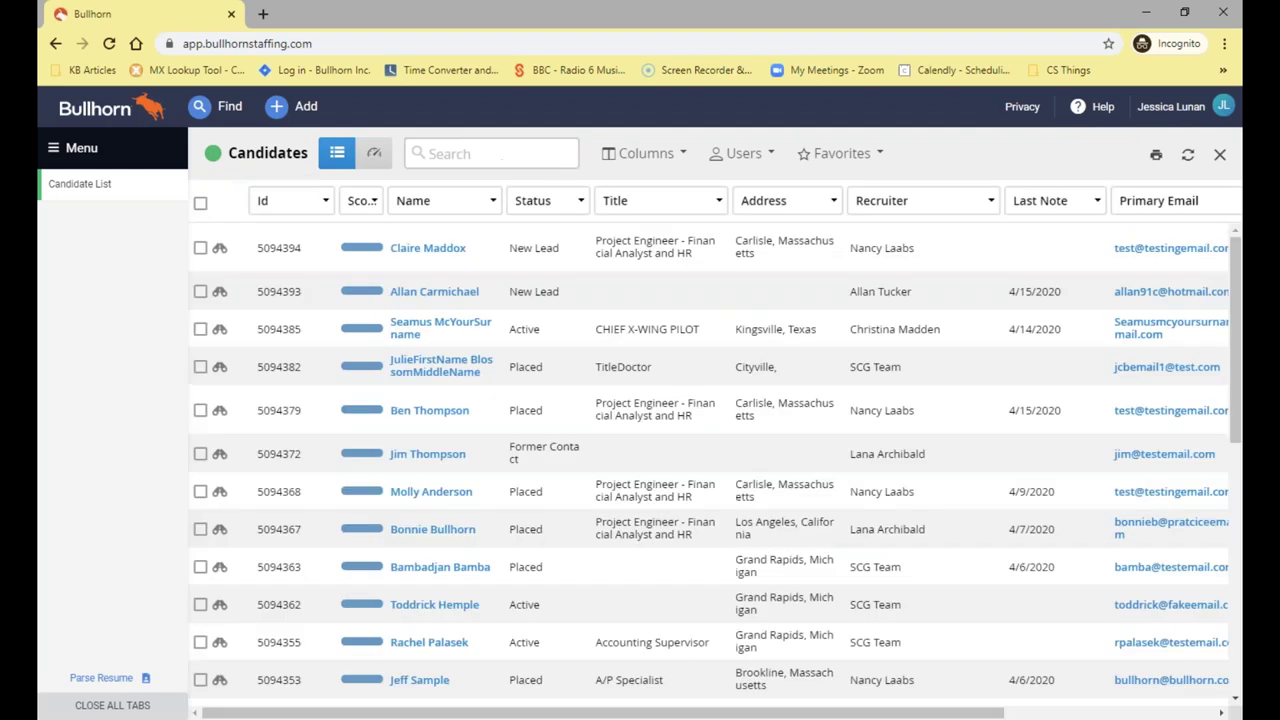
click(495, 156)
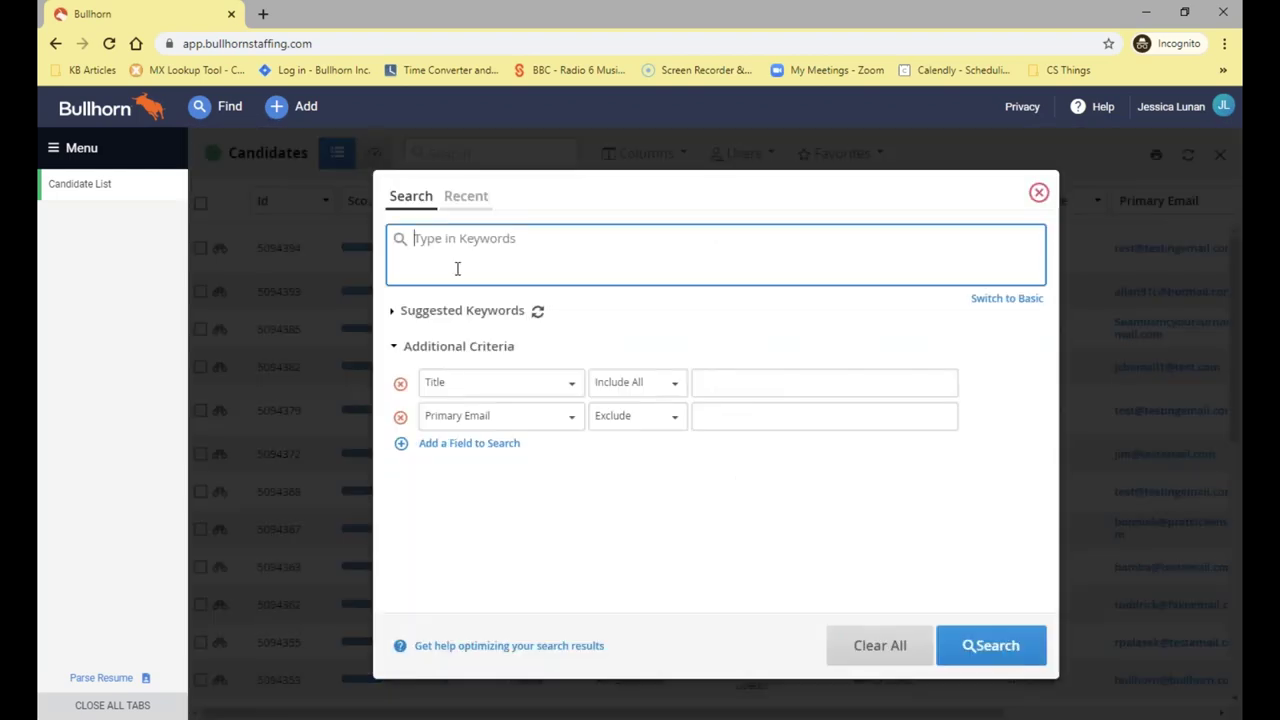
text(manager )
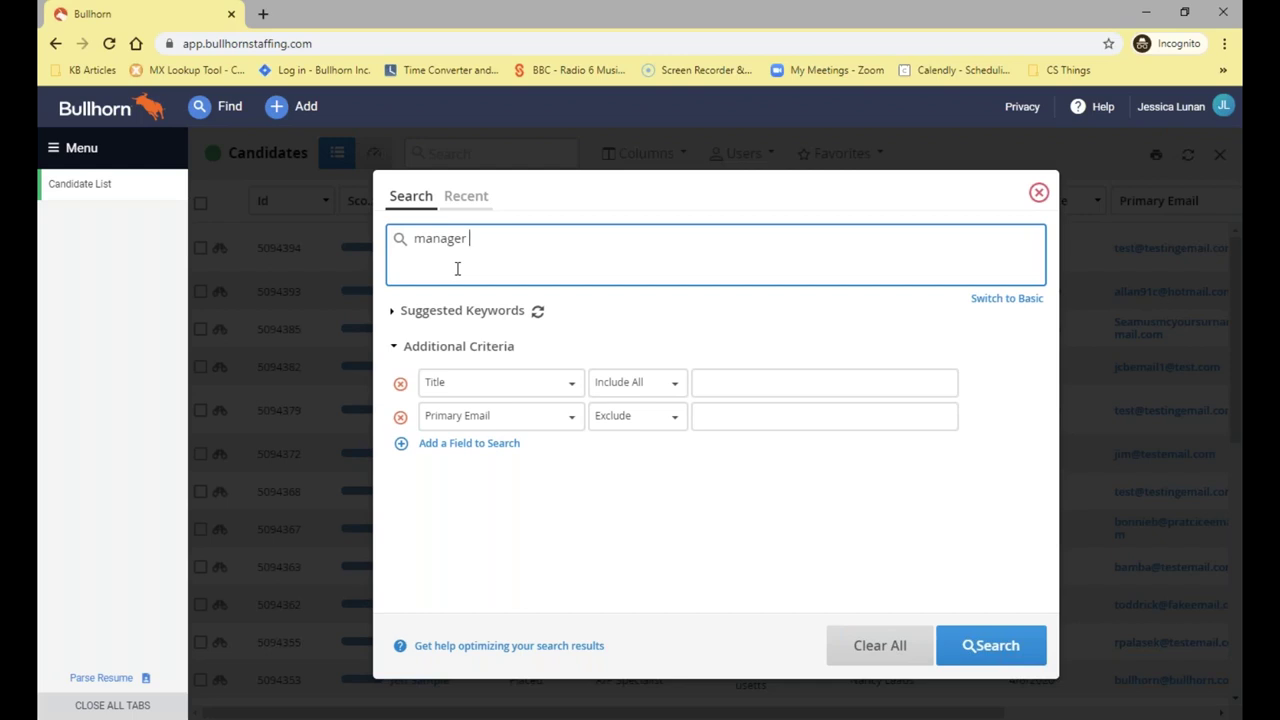
text(AND (sales OR retail ) NOT ")
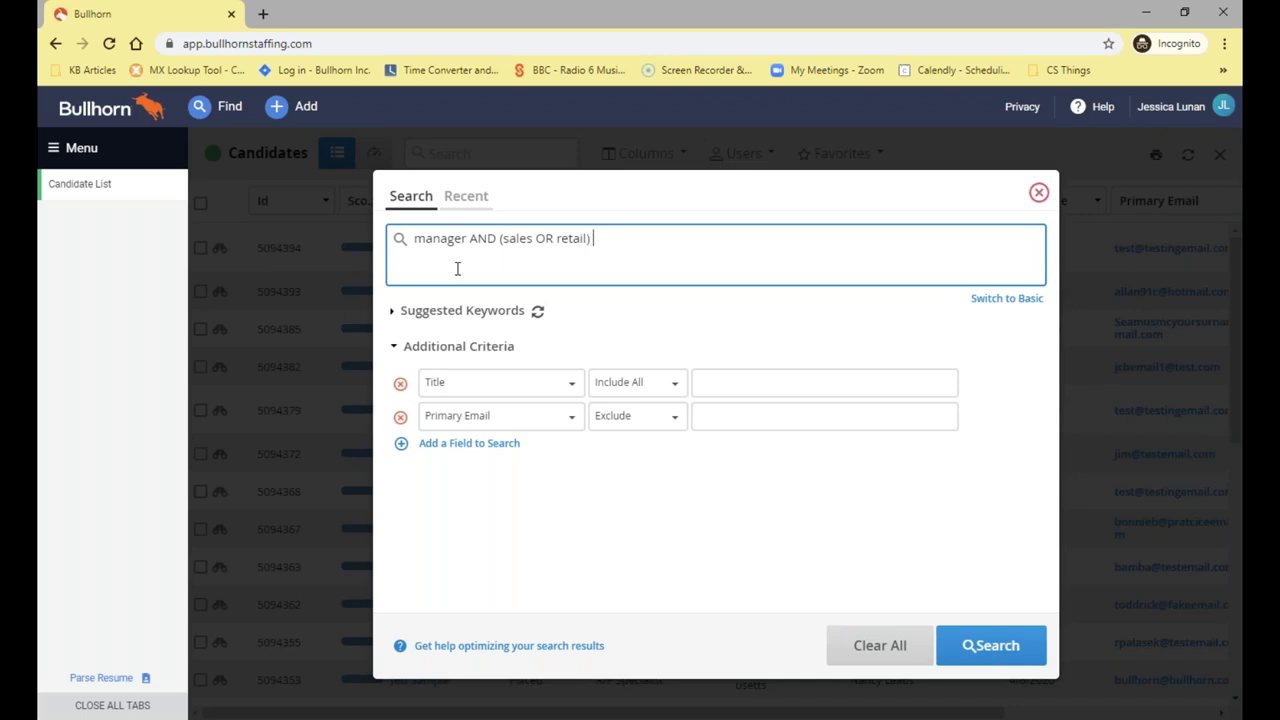
text(shop floor")
Run the "shop floor"-excluding search, note its 295 matches, then Clear All
click(965, 655)
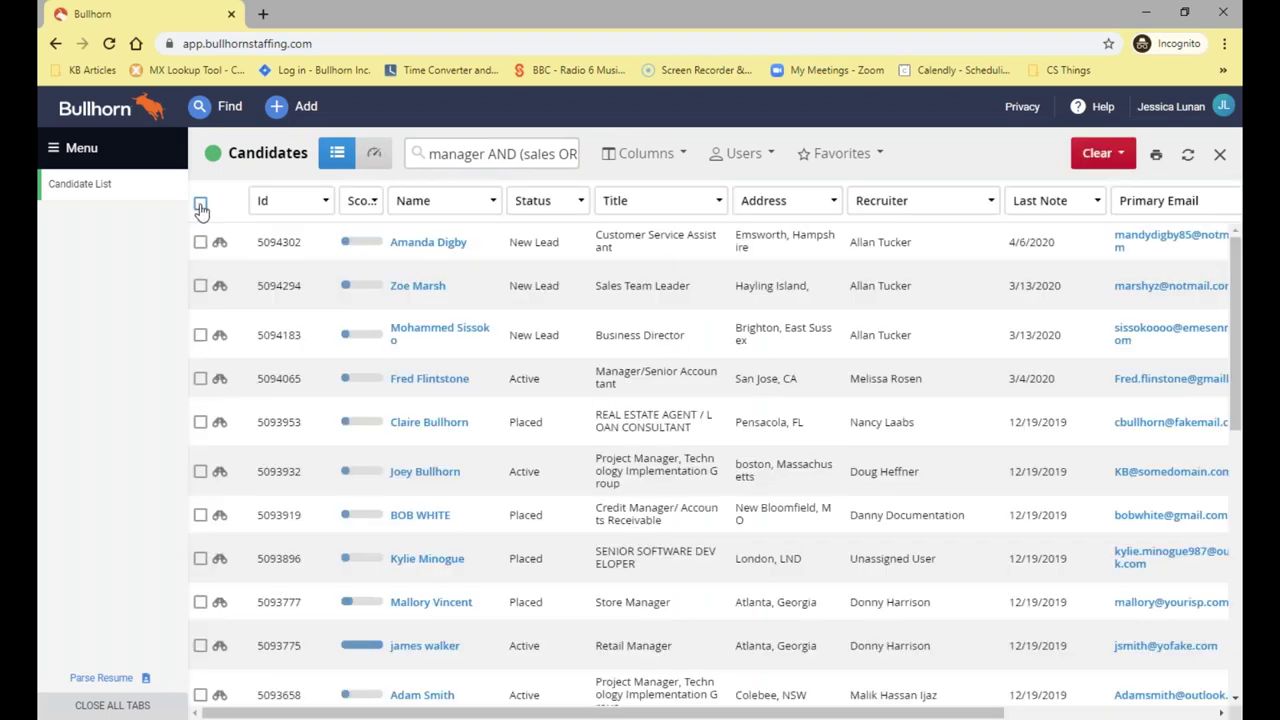
click(201, 205)
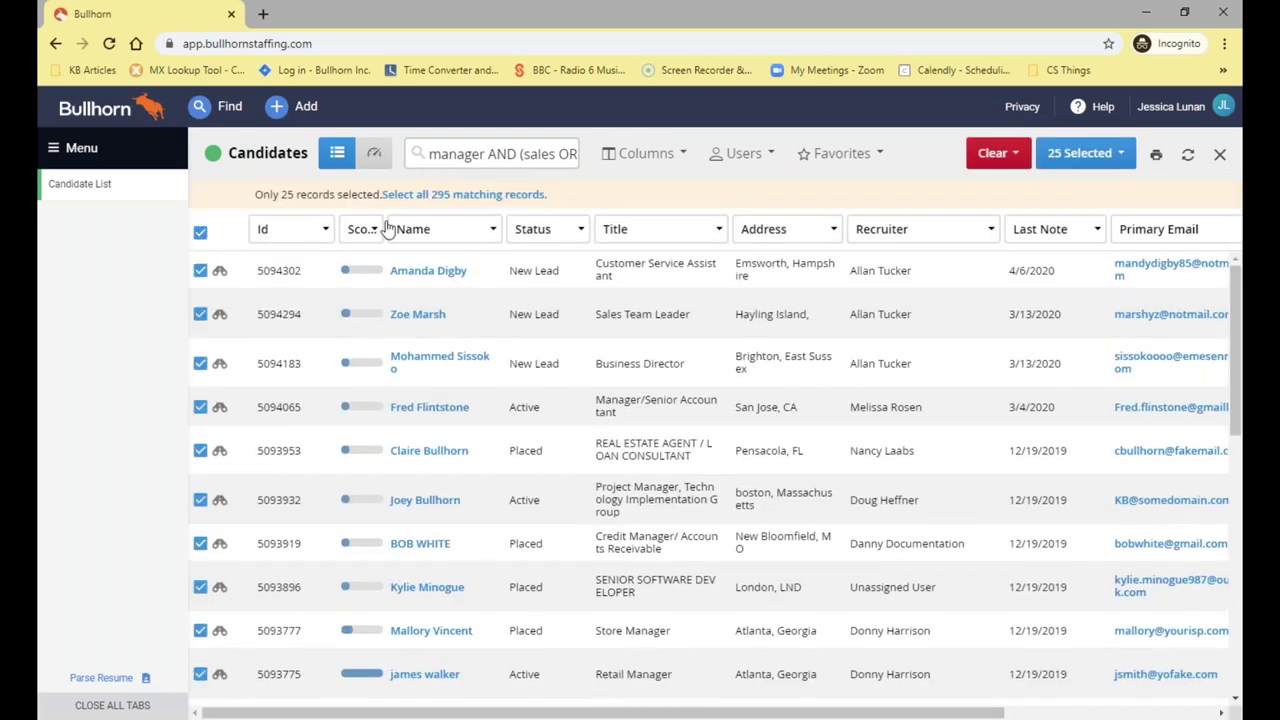
click(1082, 153)
click(1096, 155)
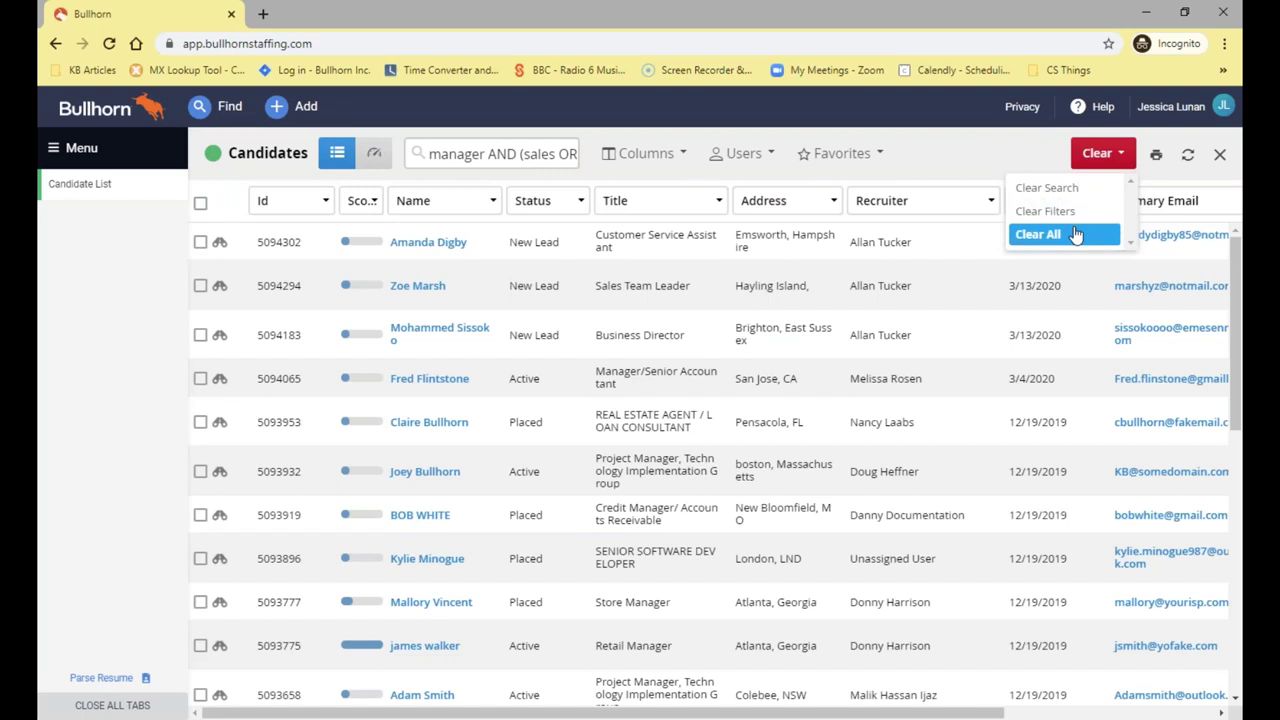
click(1076, 235)
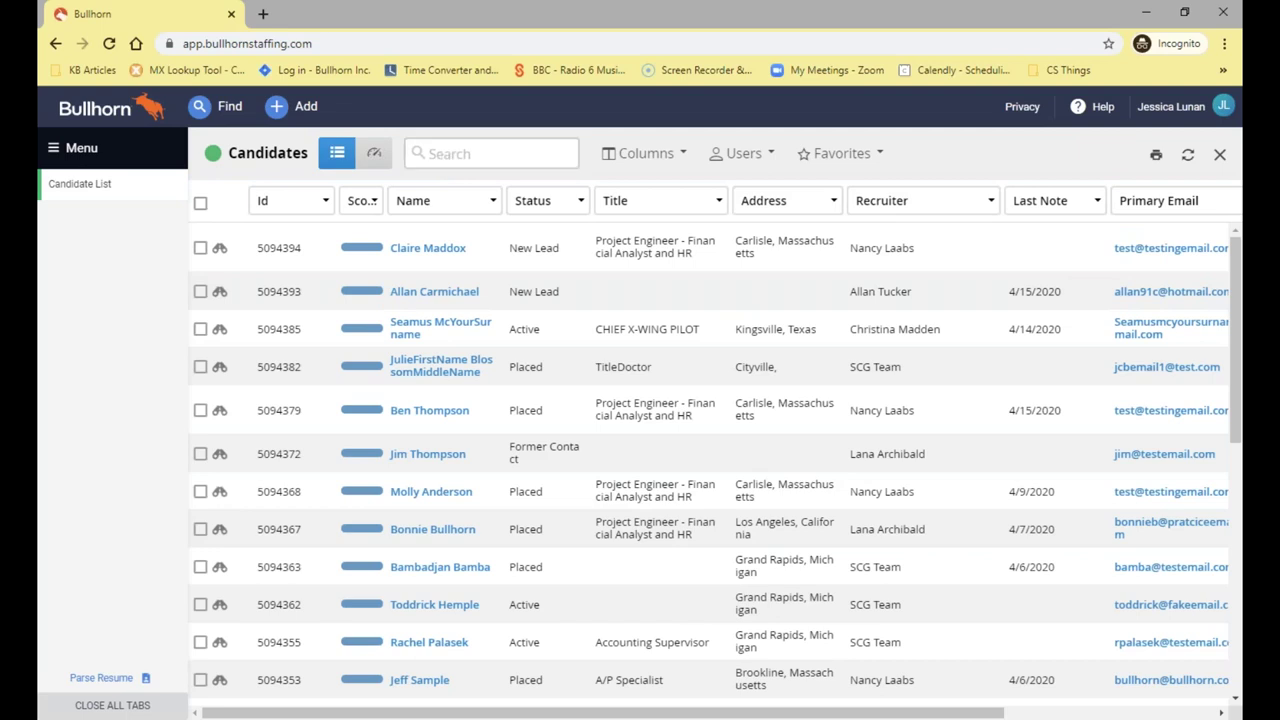
Enter the wildcard keyword manag* in the keyword search, then delete it
click(440, 153)
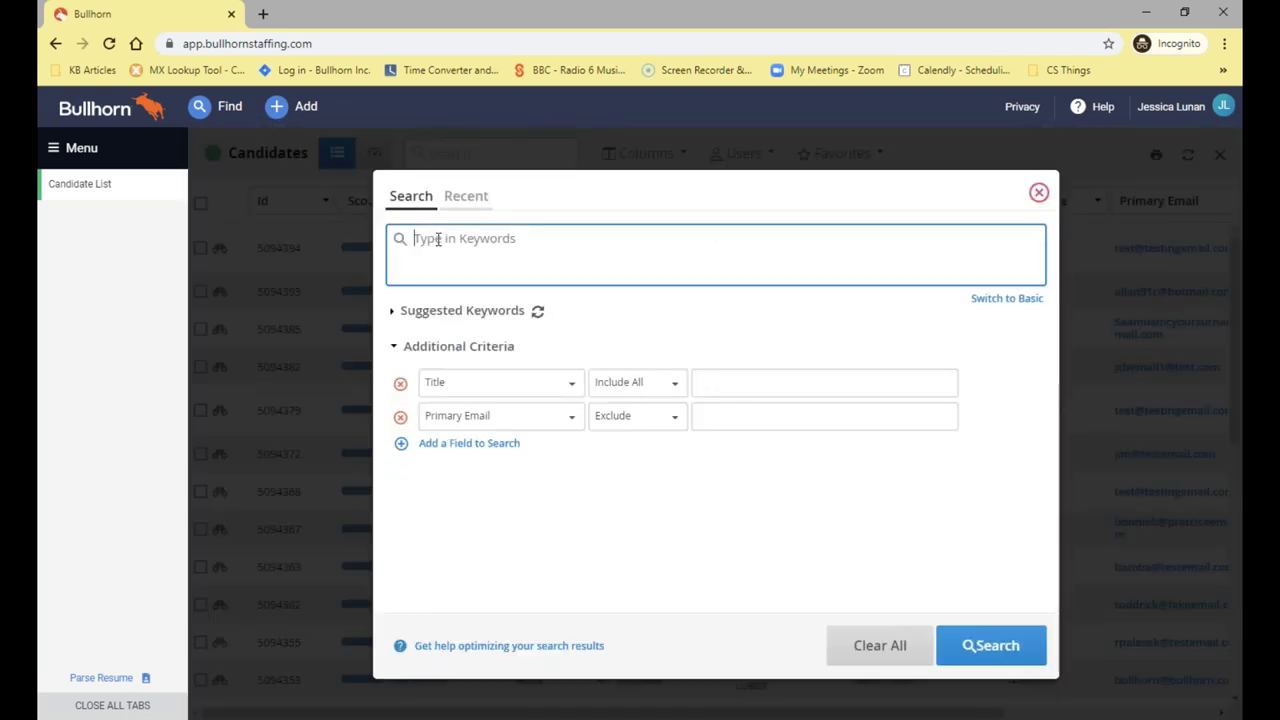
text(manage)
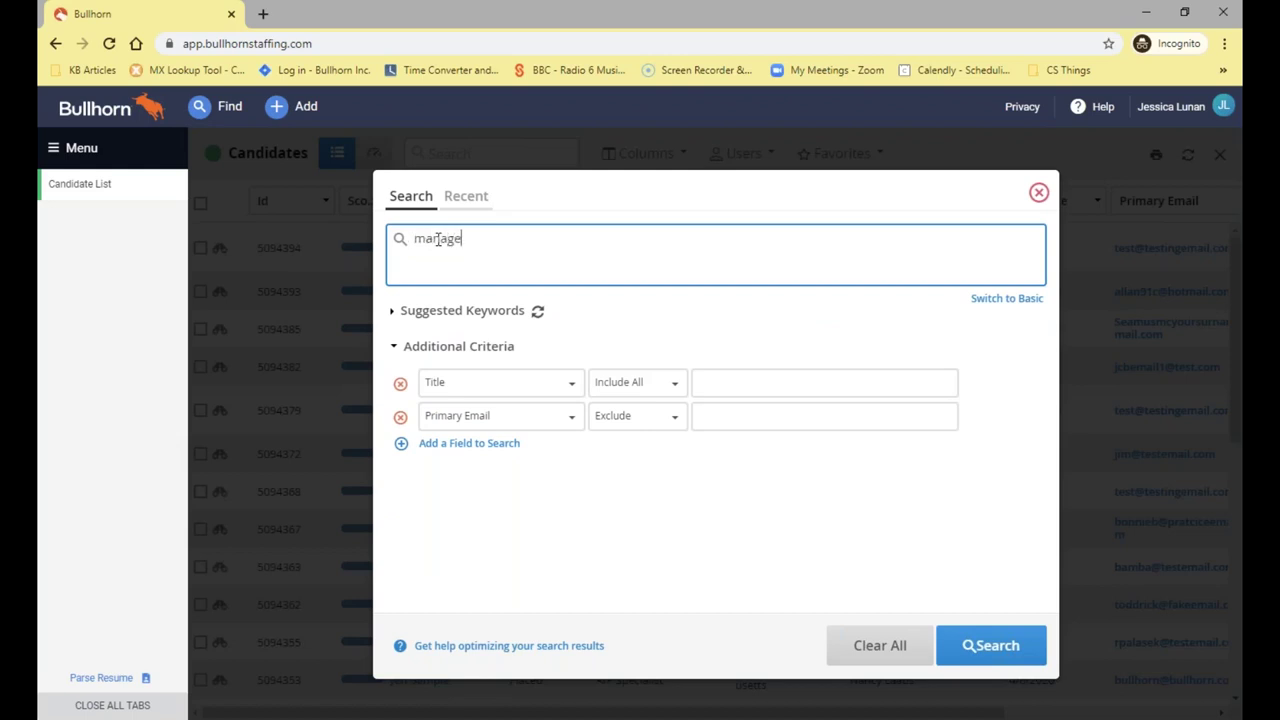
key(BackSpace)
text(*)
drag(515, 227, 348, 211)
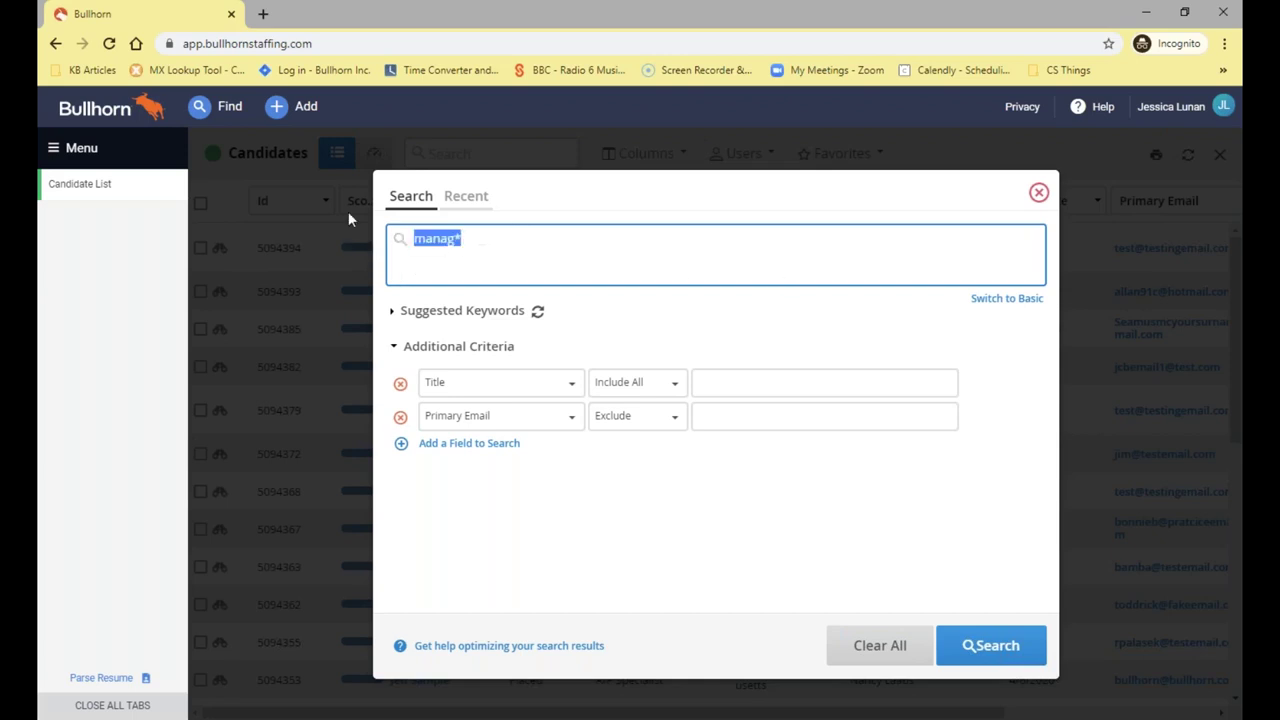
key(BackSpace)
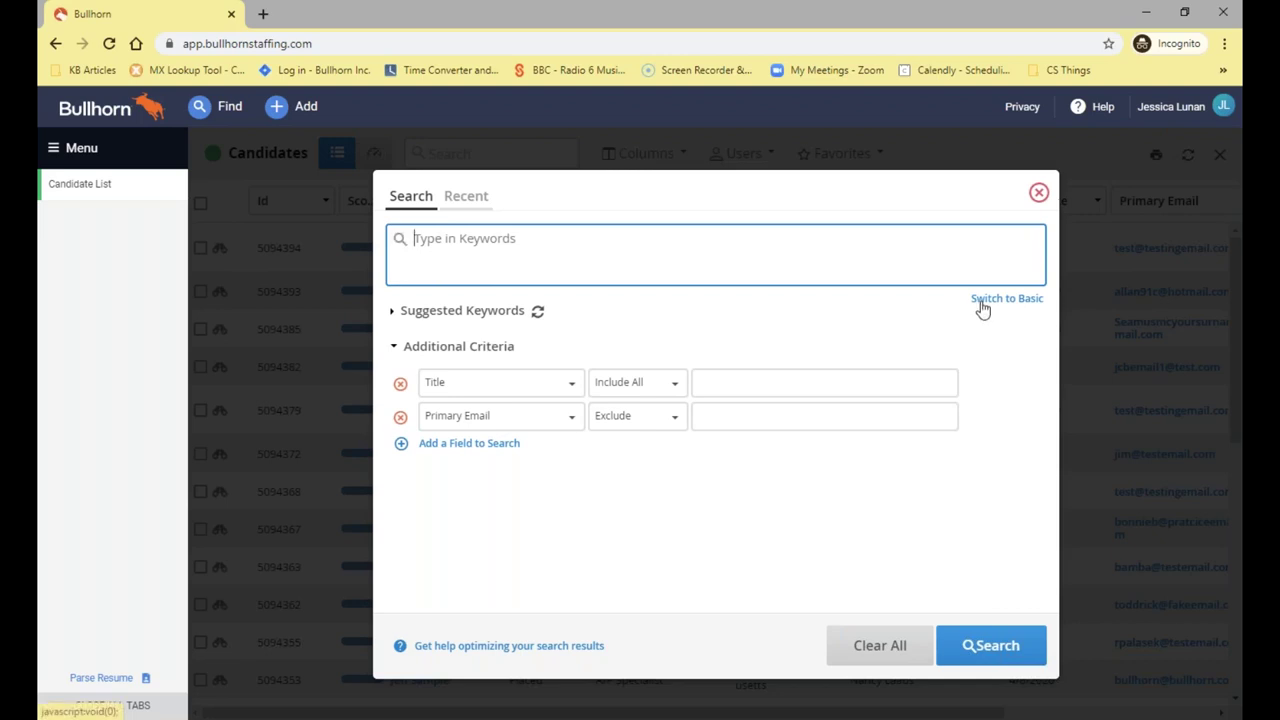
Switch to the Basic layout and add Manager as a required keyword
click(982, 305)
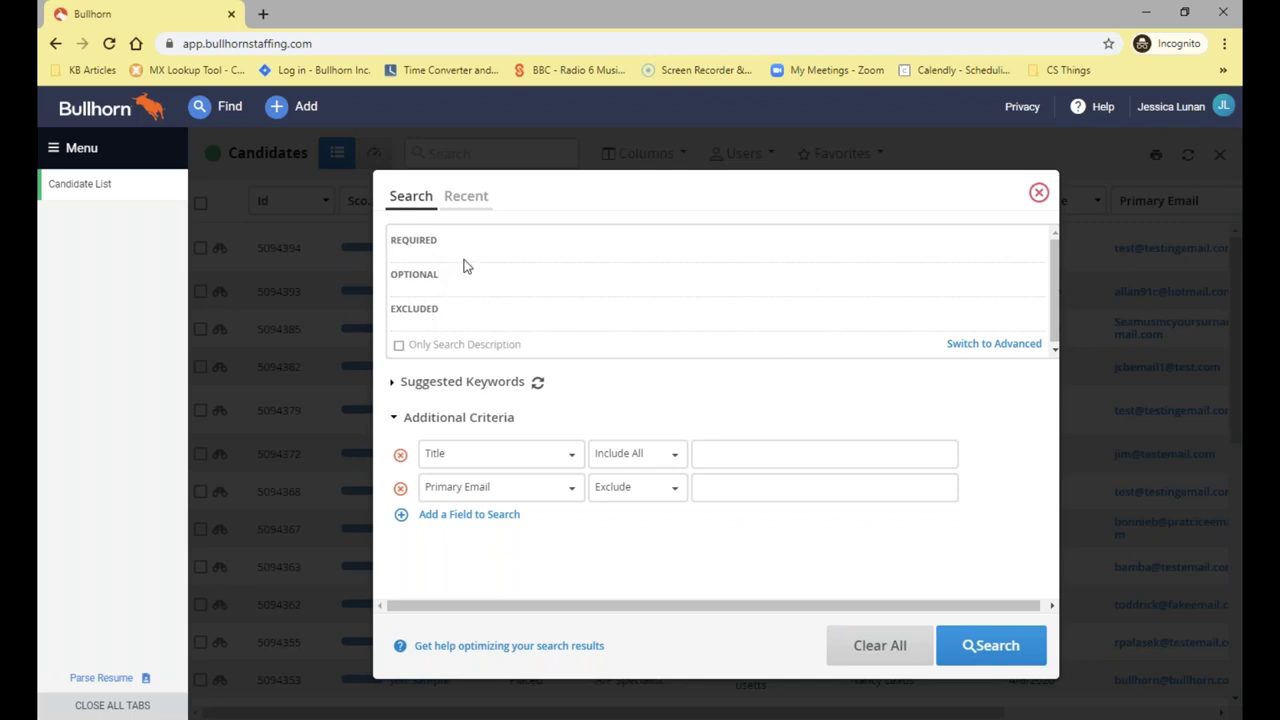
click(533, 255)
text(Manager)
key(Return)
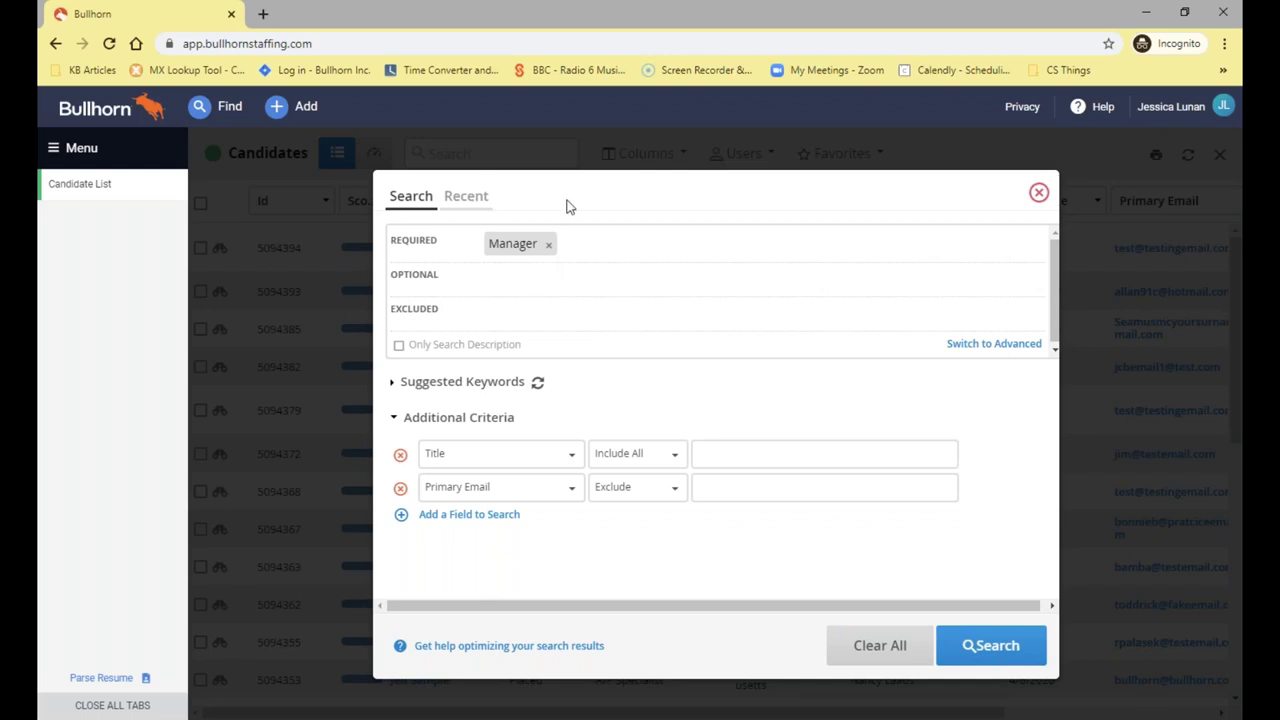
Add Retail and Sales as optional keywords and run the search
click(549, 266)
text(Retail)
key(Return)
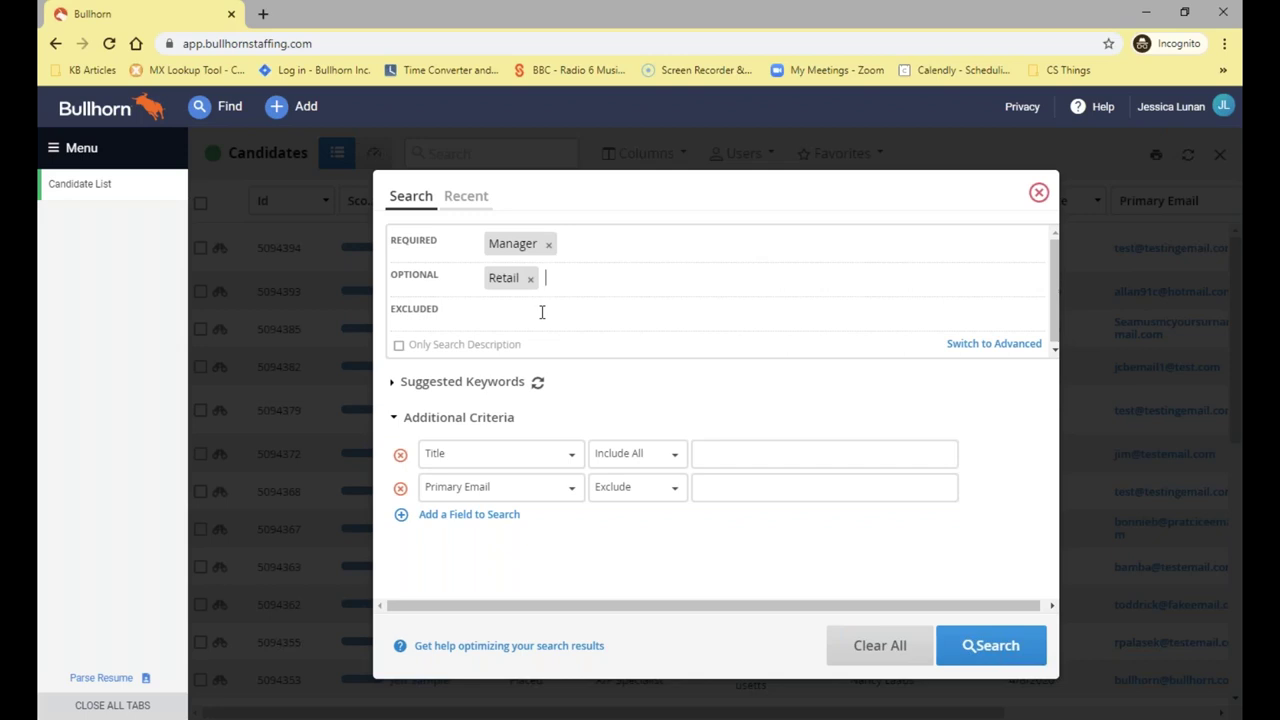
text(Sales)
key(Return)
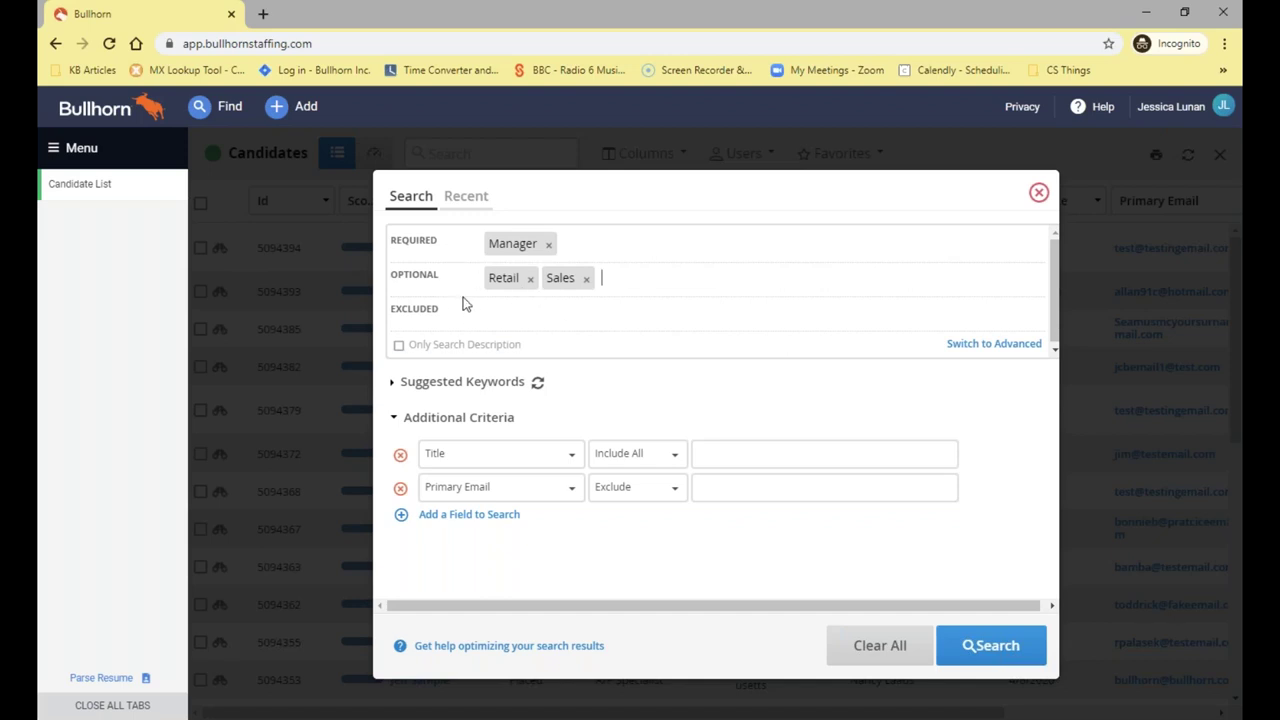
click(990, 647)
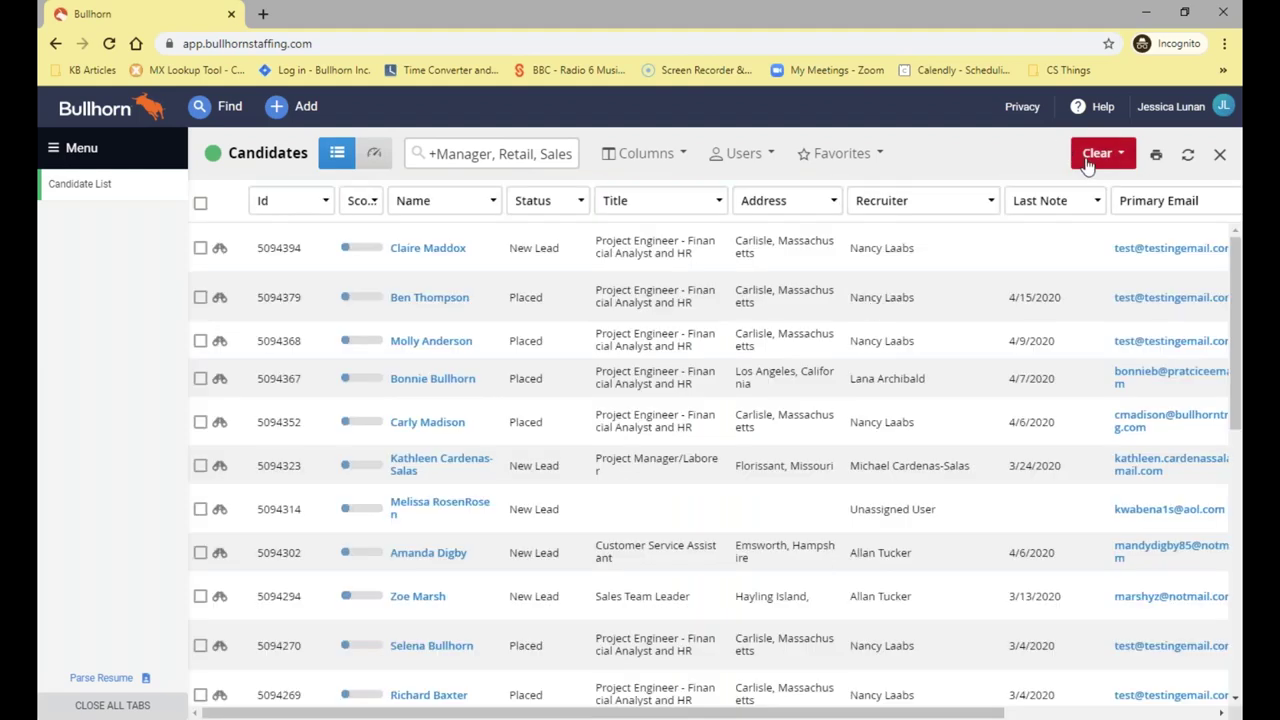
Clear the Manager/Retail/Sales search and reopen the empty keyword search form
click(1092, 155)
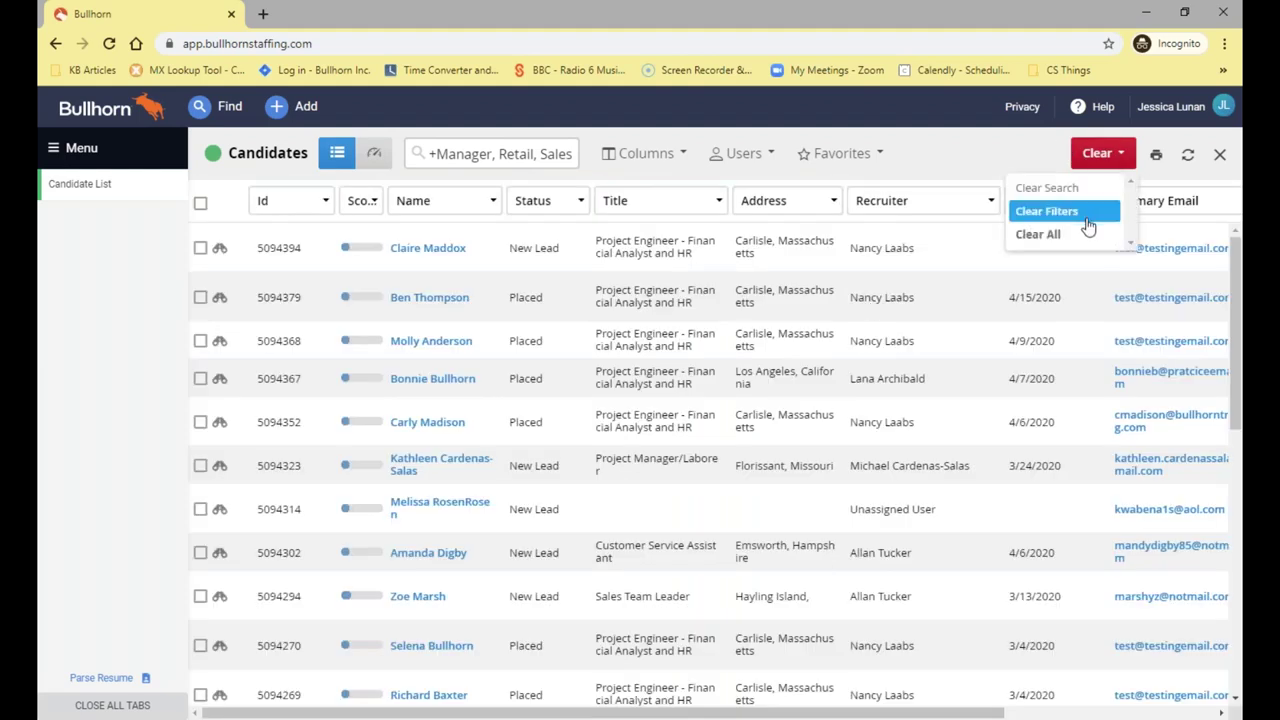
click(1086, 212)
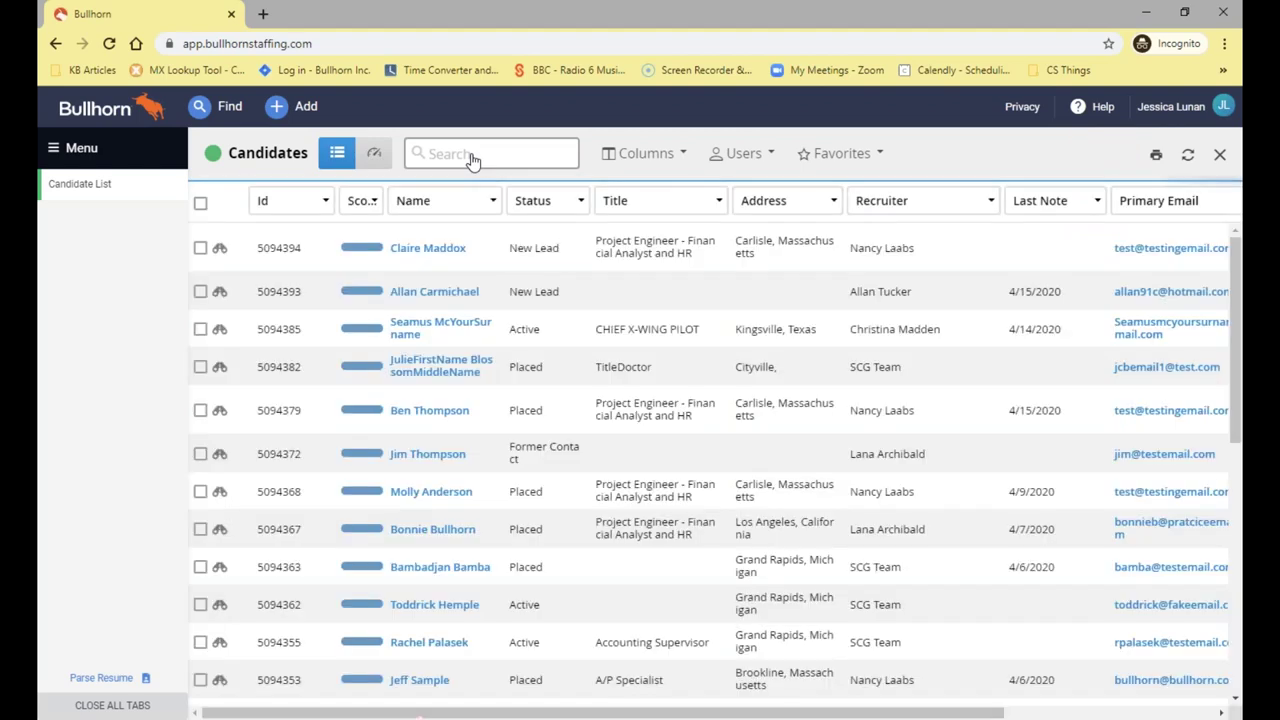
click(472, 156)
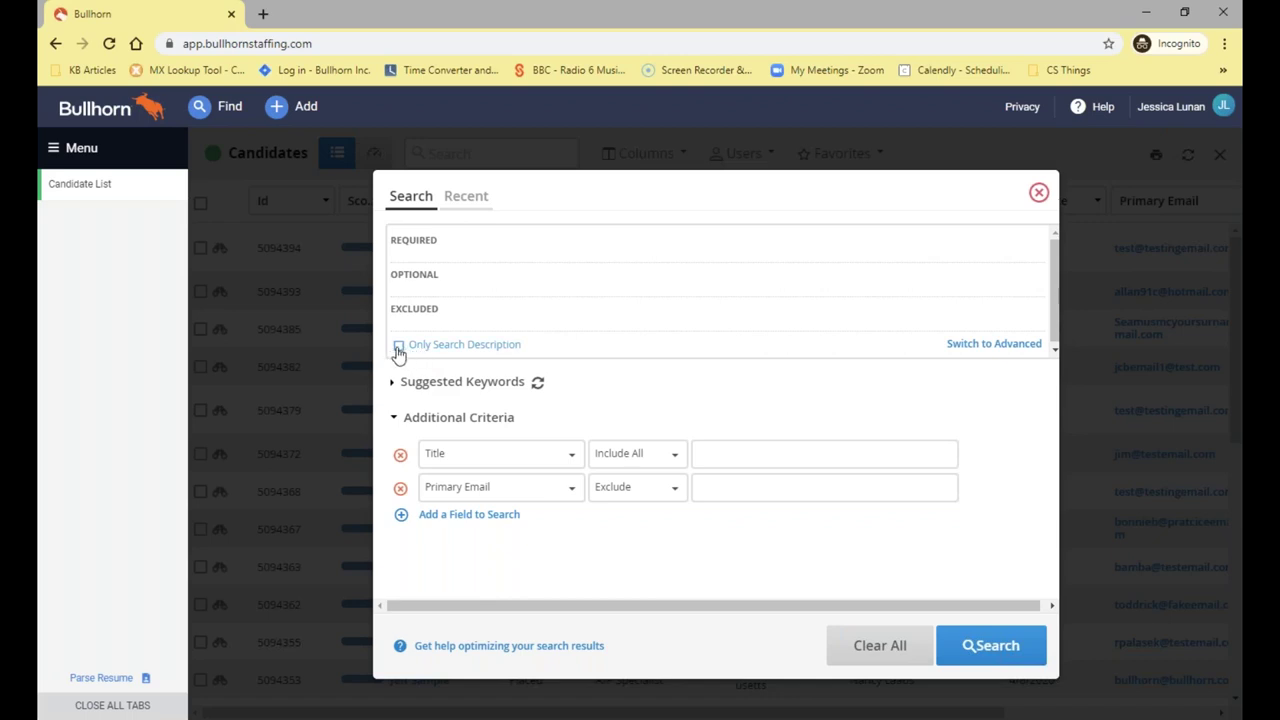
Enable Only Search Description, run the search, then reopen the form in Advanced single-box mode
click(400, 346)
click(983, 646)
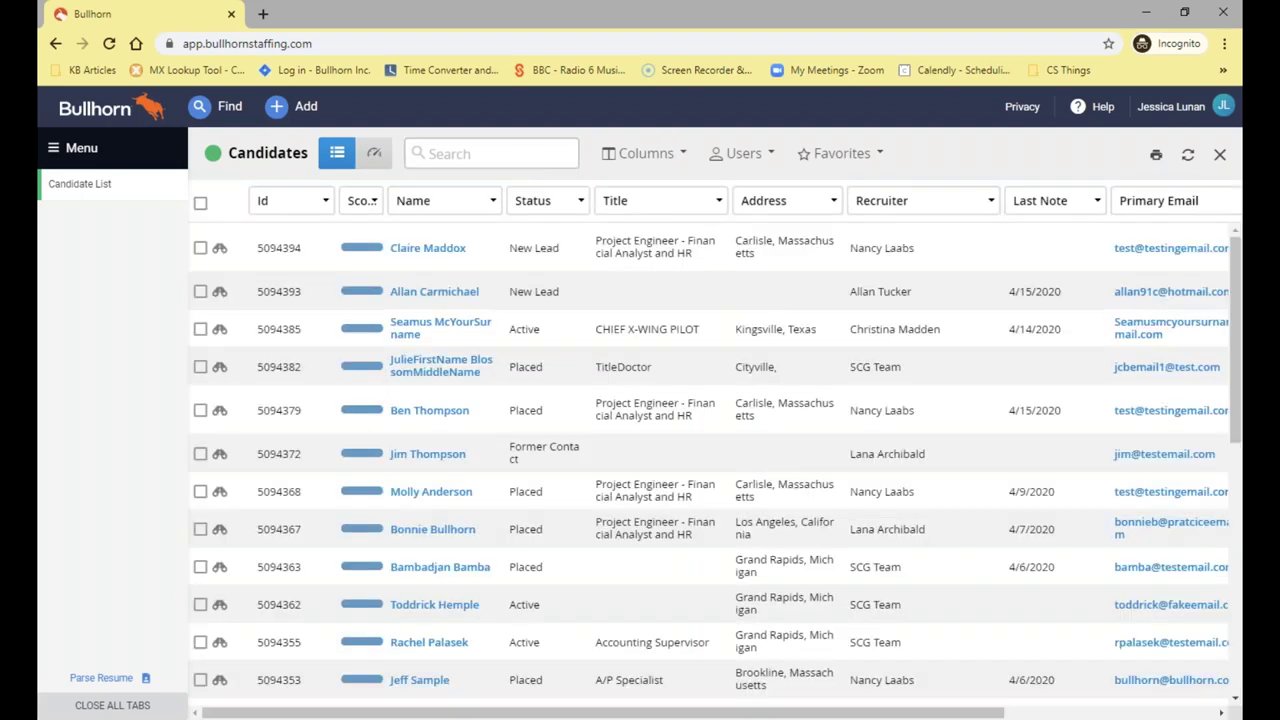
click(490, 153)
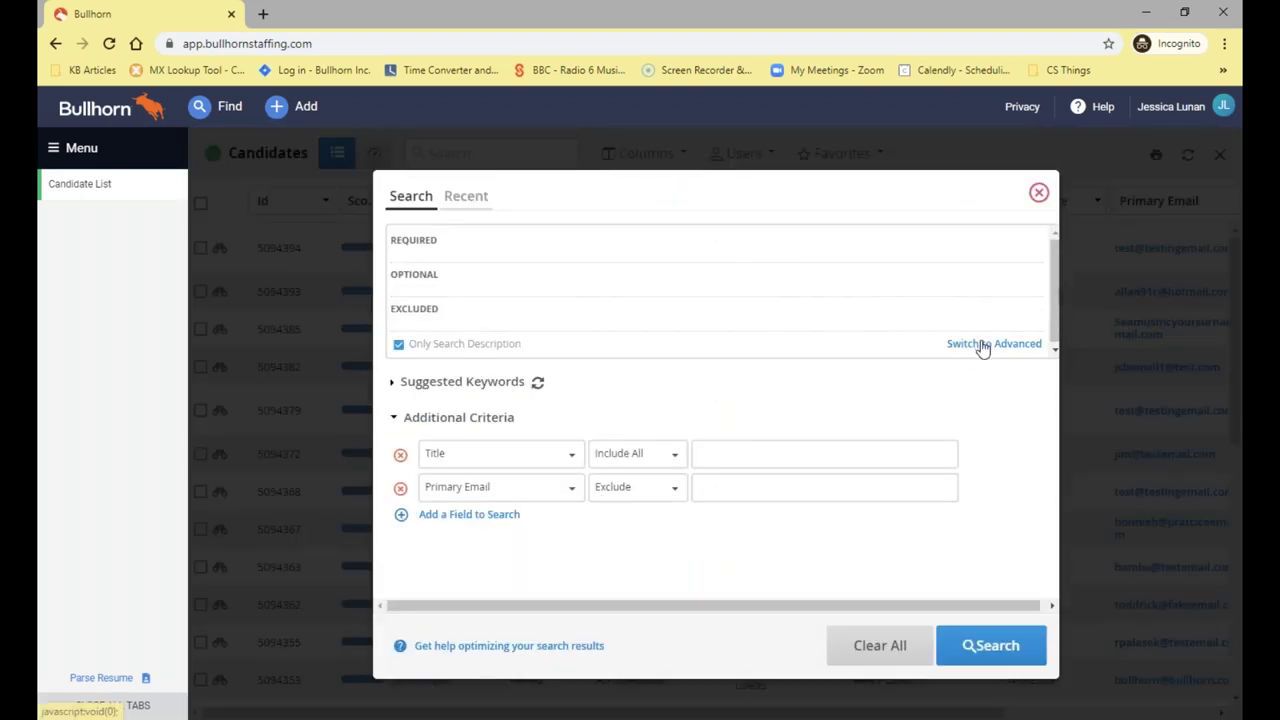
click(983, 344)
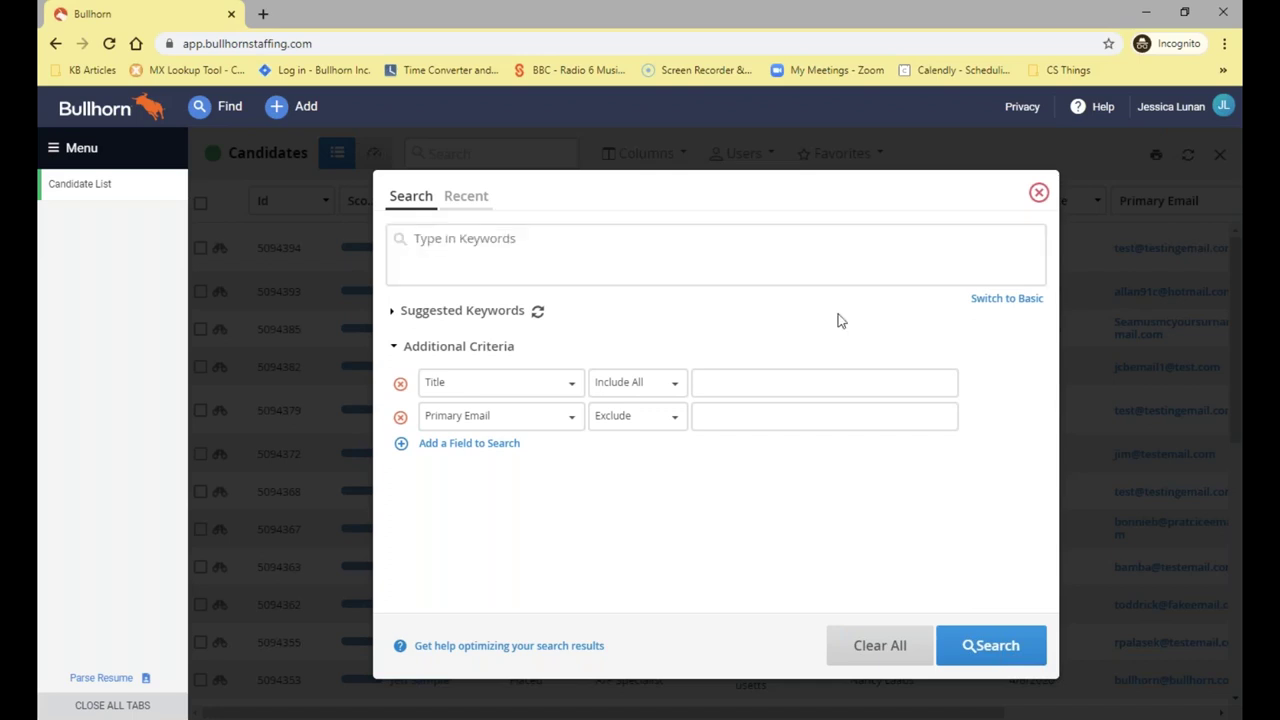
Untick Only Search Description, return to Advanced mode, and close the form without searching
click(1003, 299)
click(408, 346)
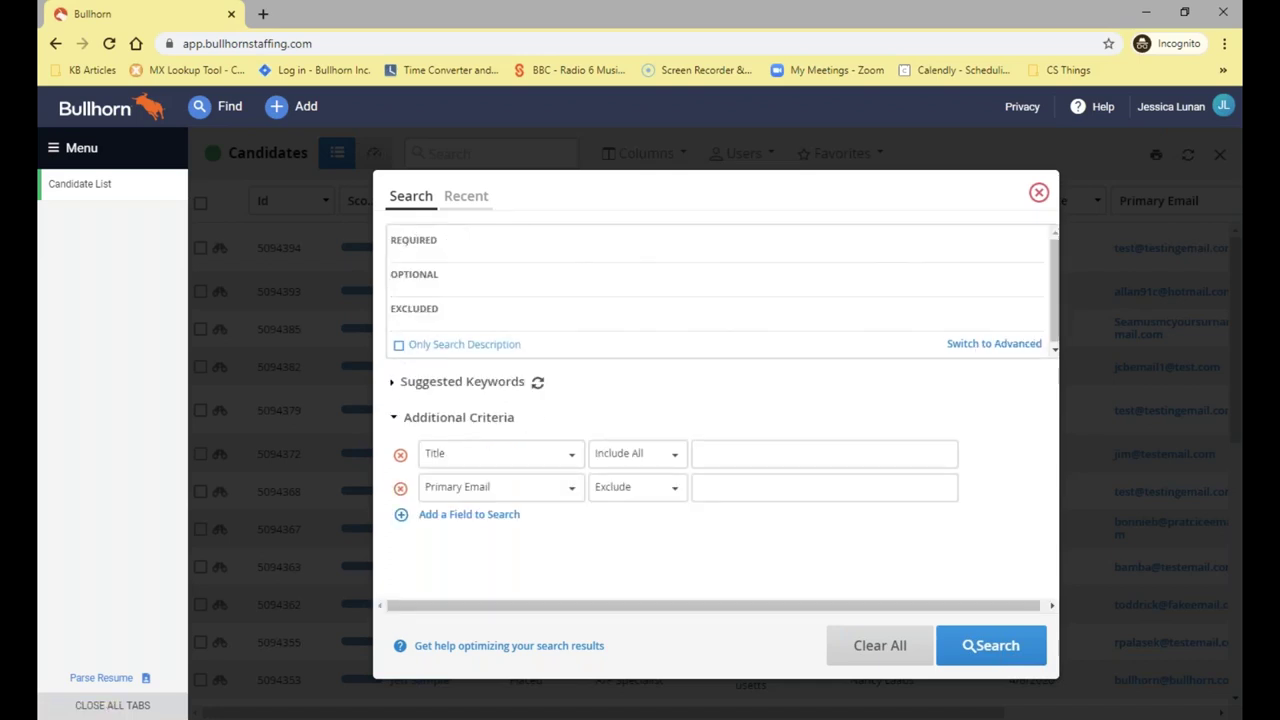
click(1012, 343)
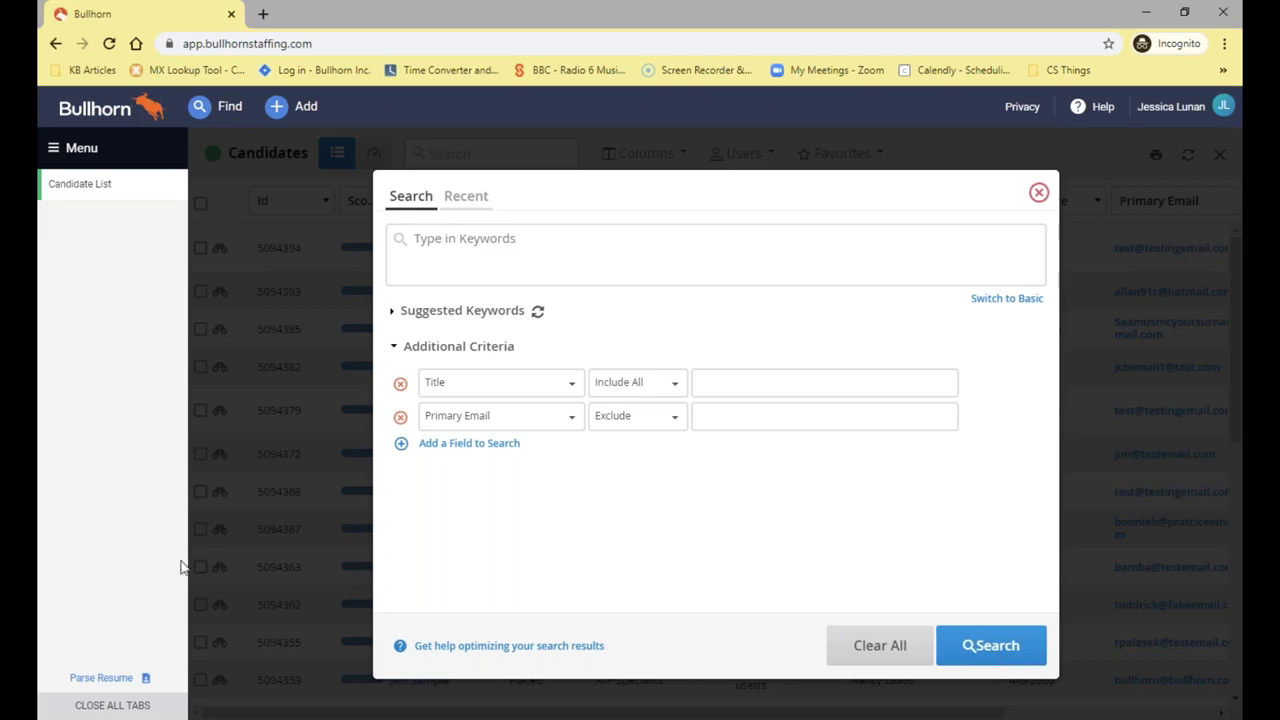
click(1037, 195)
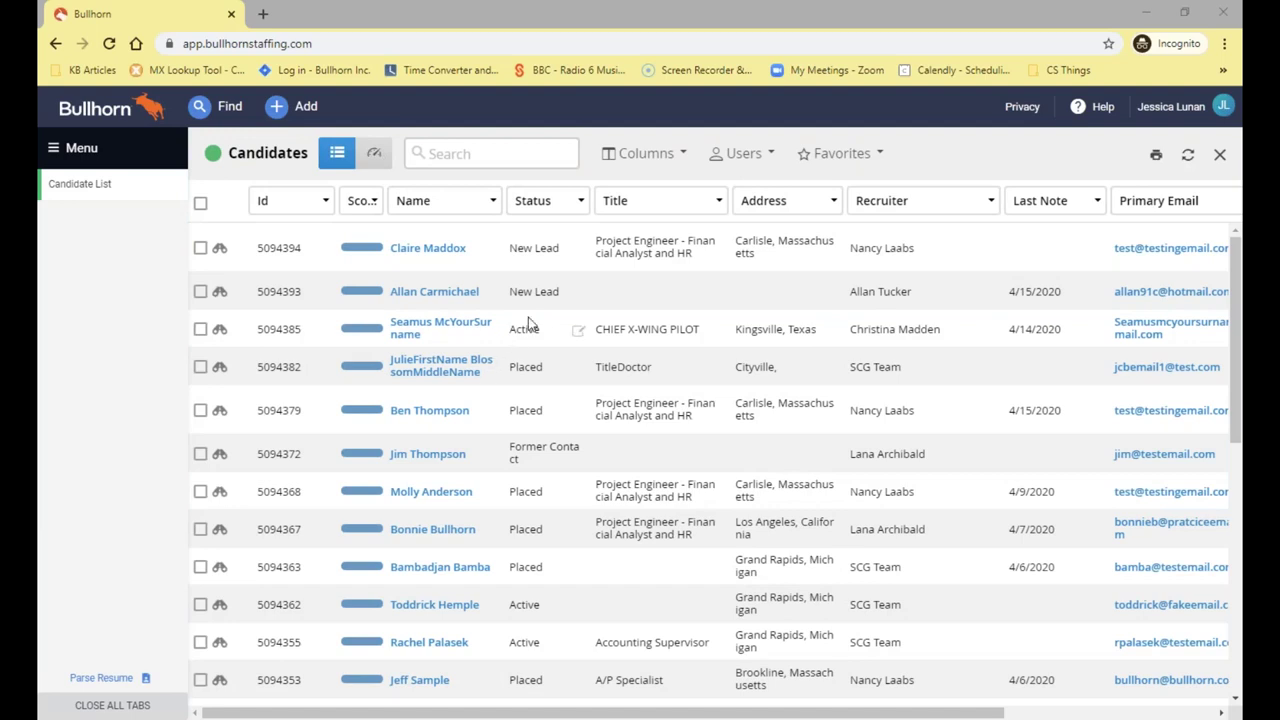
Run a candidate search with Manager entered in the Keywords field
click(448, 156)
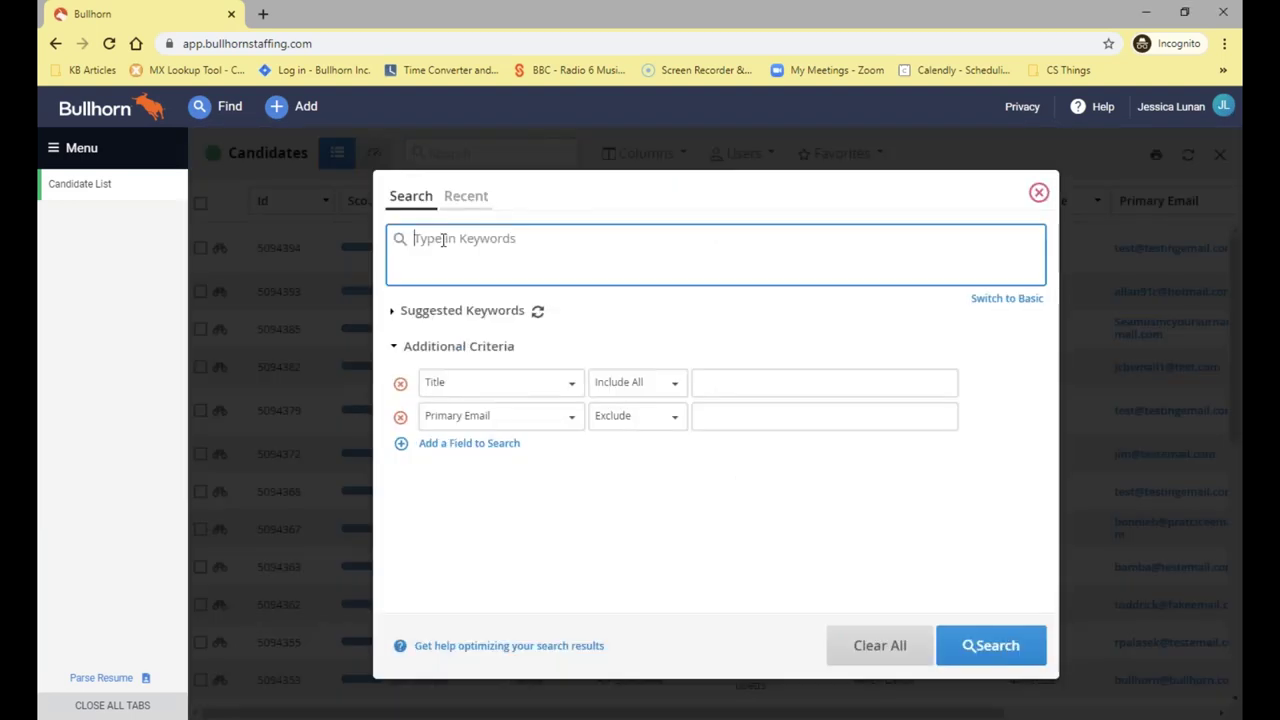
text(Manag)
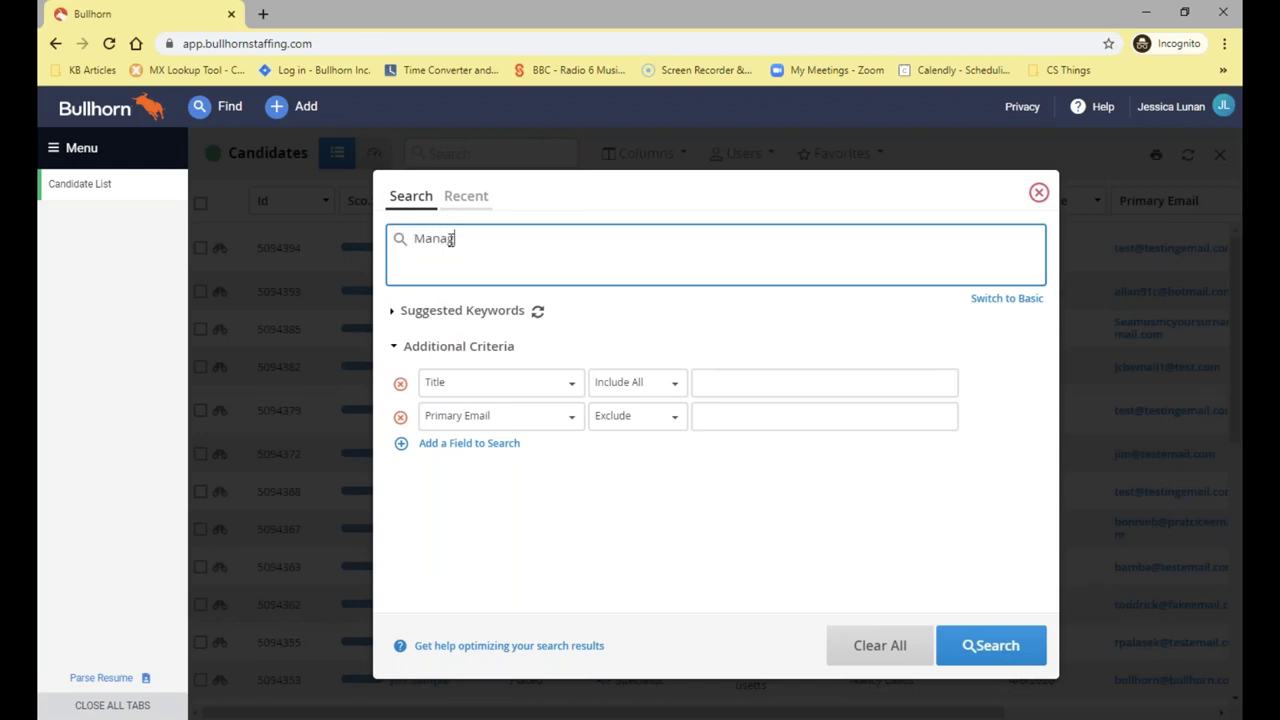
text(er)
click(995, 650)
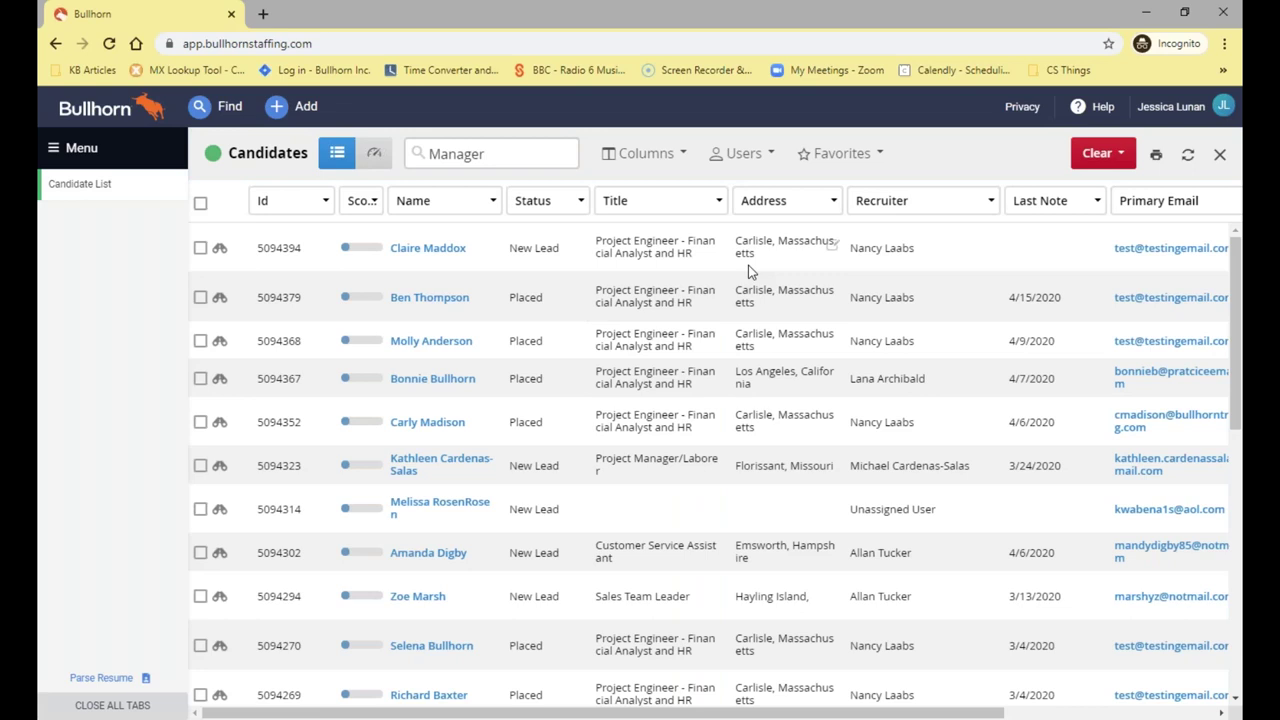
Save the current search from Favorites under the name 'Test'
click(870, 162)
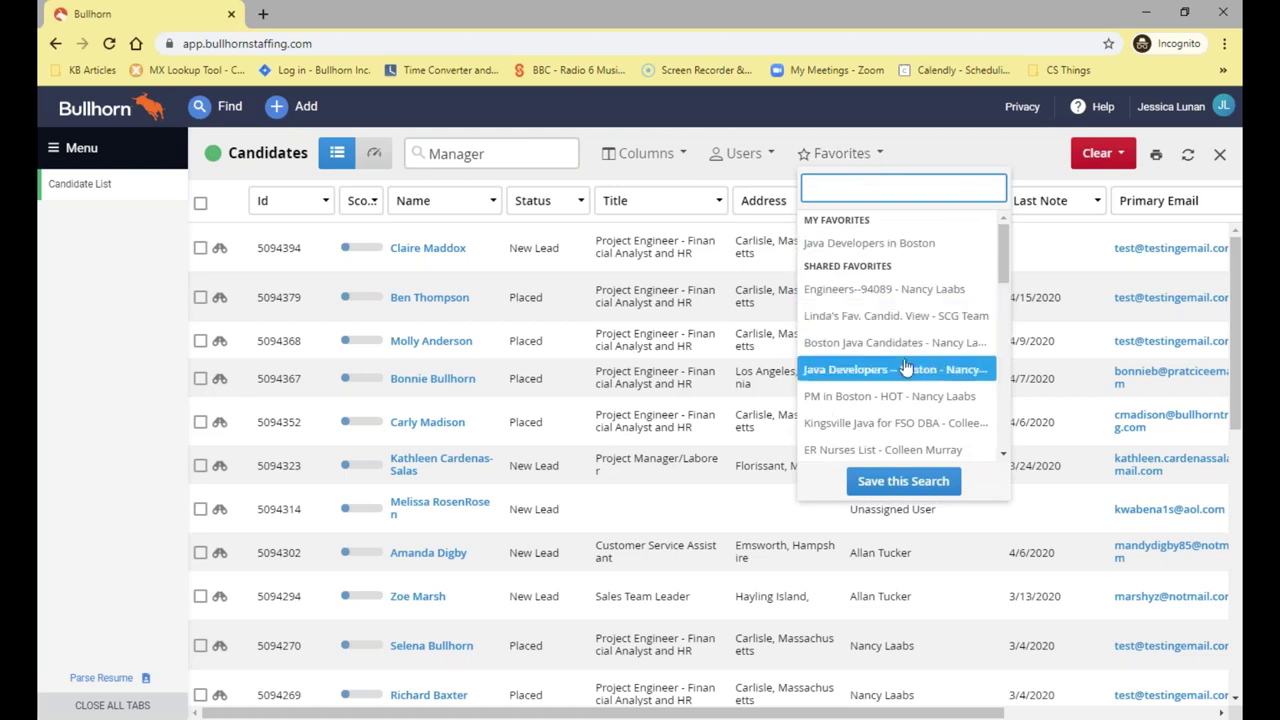
click(905, 481)
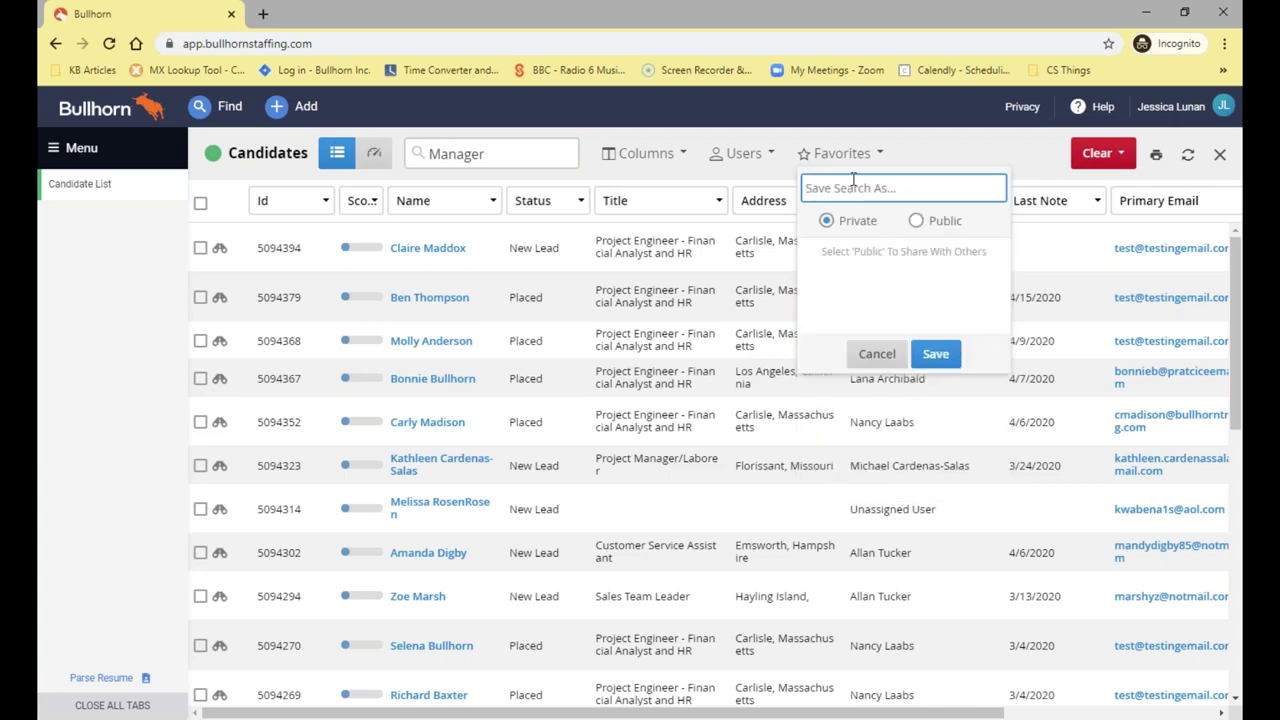
text(Test)
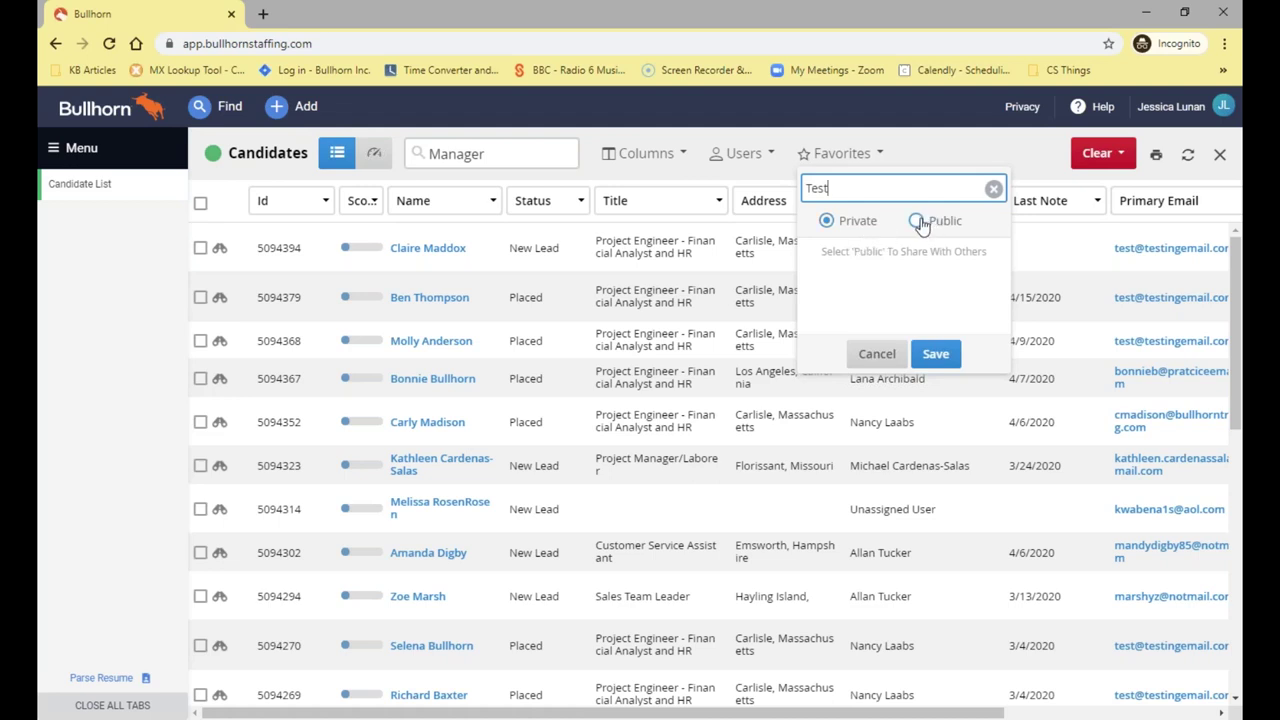
Try Public sharing with a colleague found by 'col', then set it Private and save
click(918, 222)
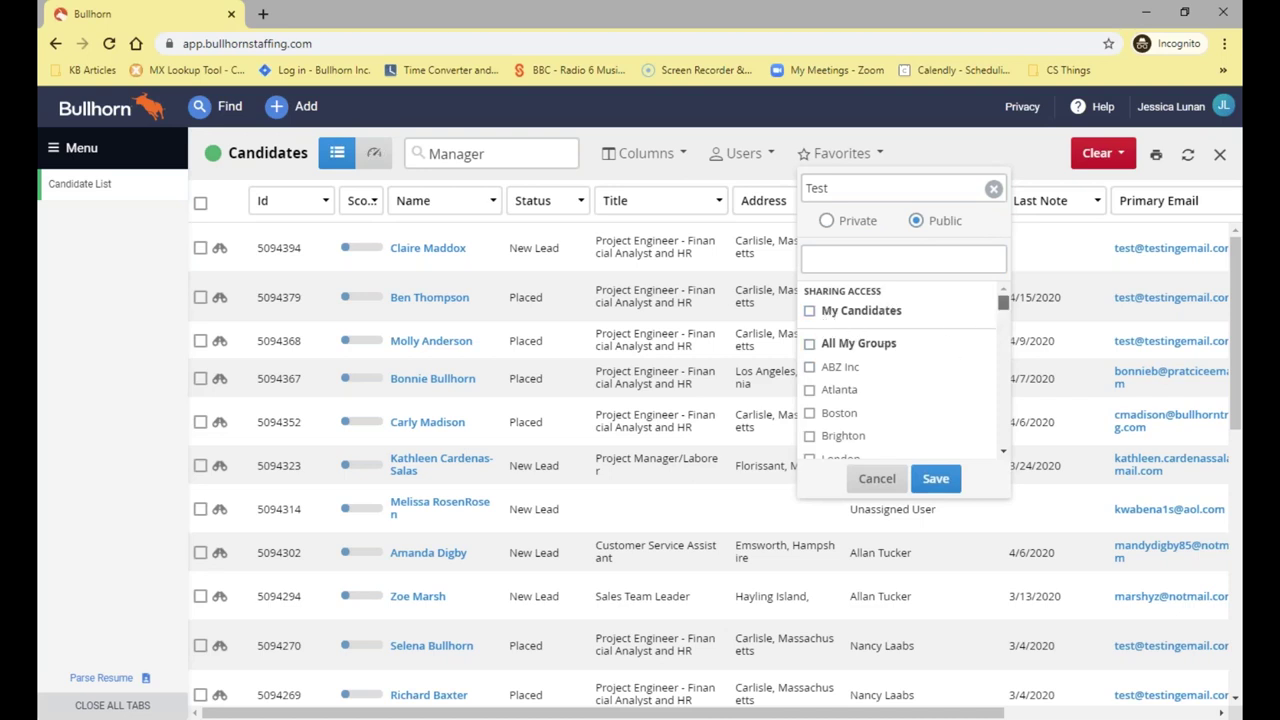
drag(1004, 303, 1005, 295)
click(920, 263)
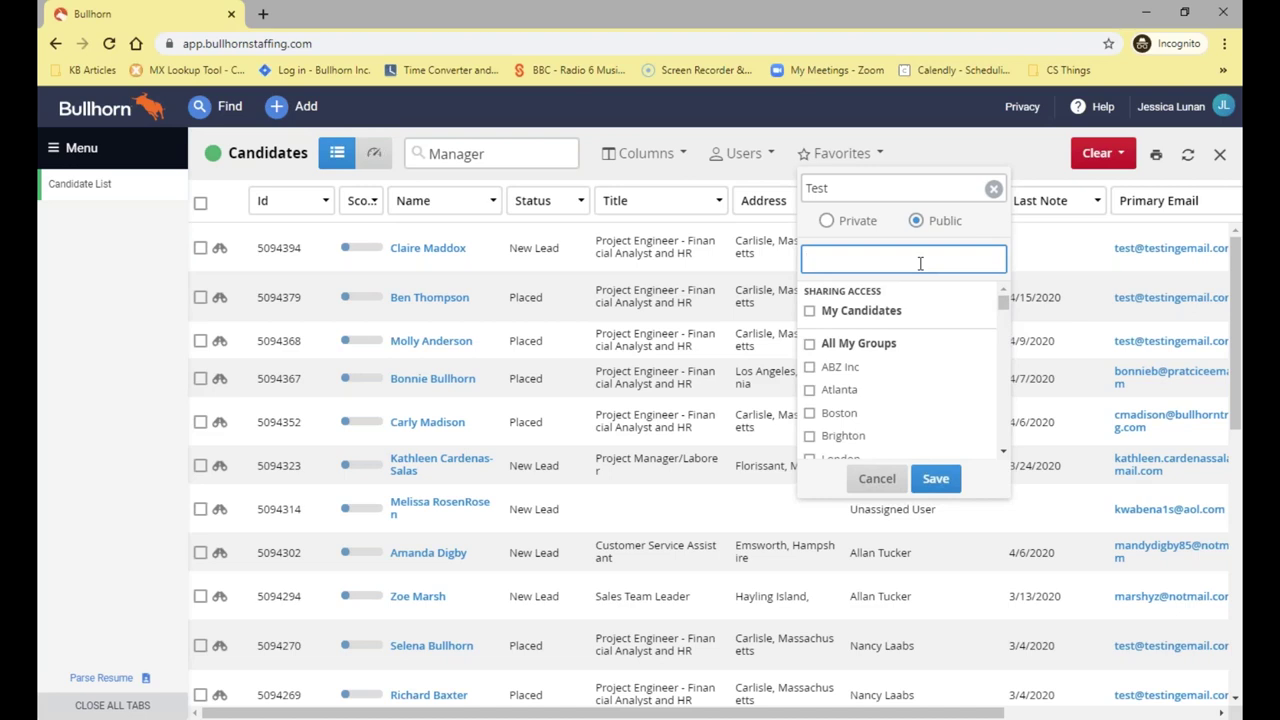
text(col)
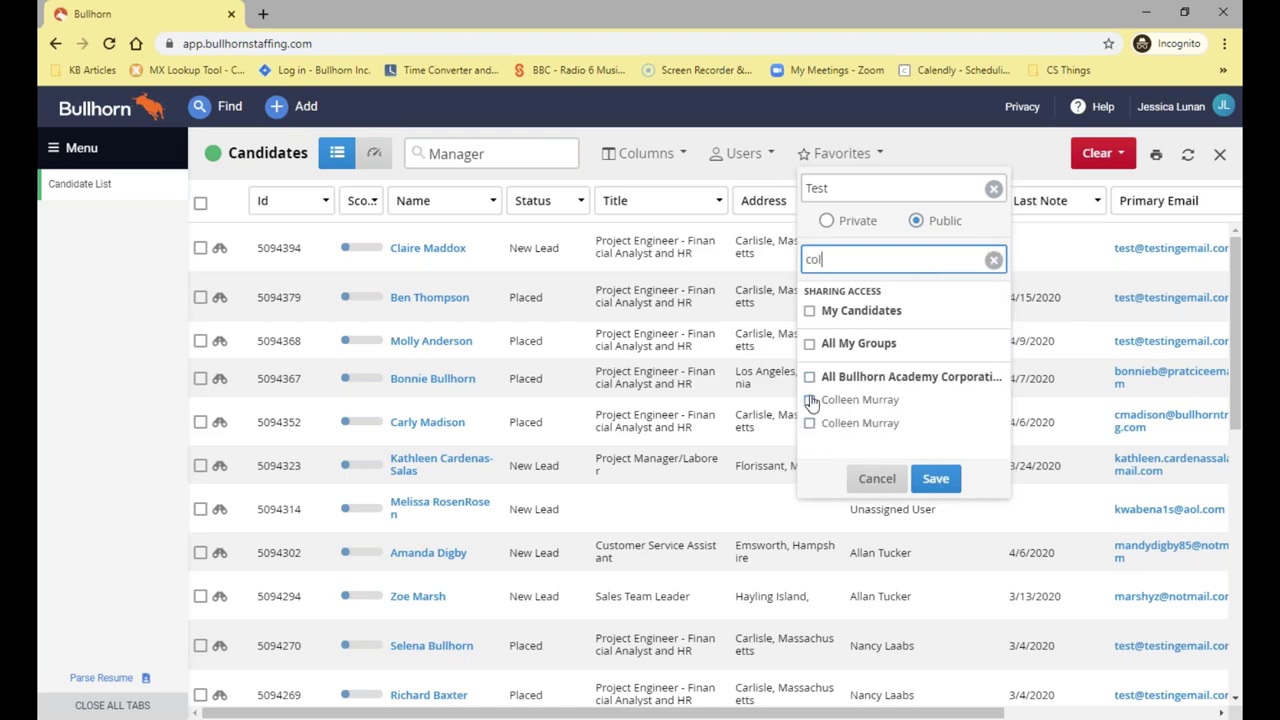
click(849, 401)
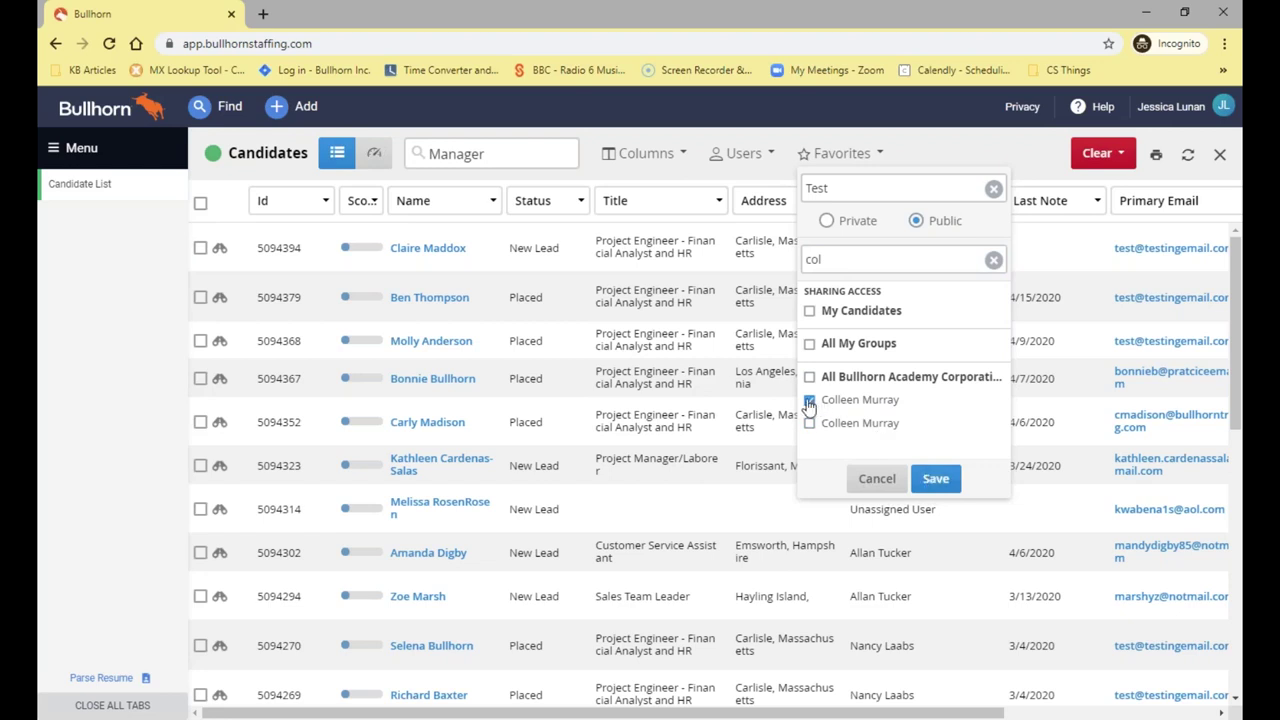
click(826, 220)
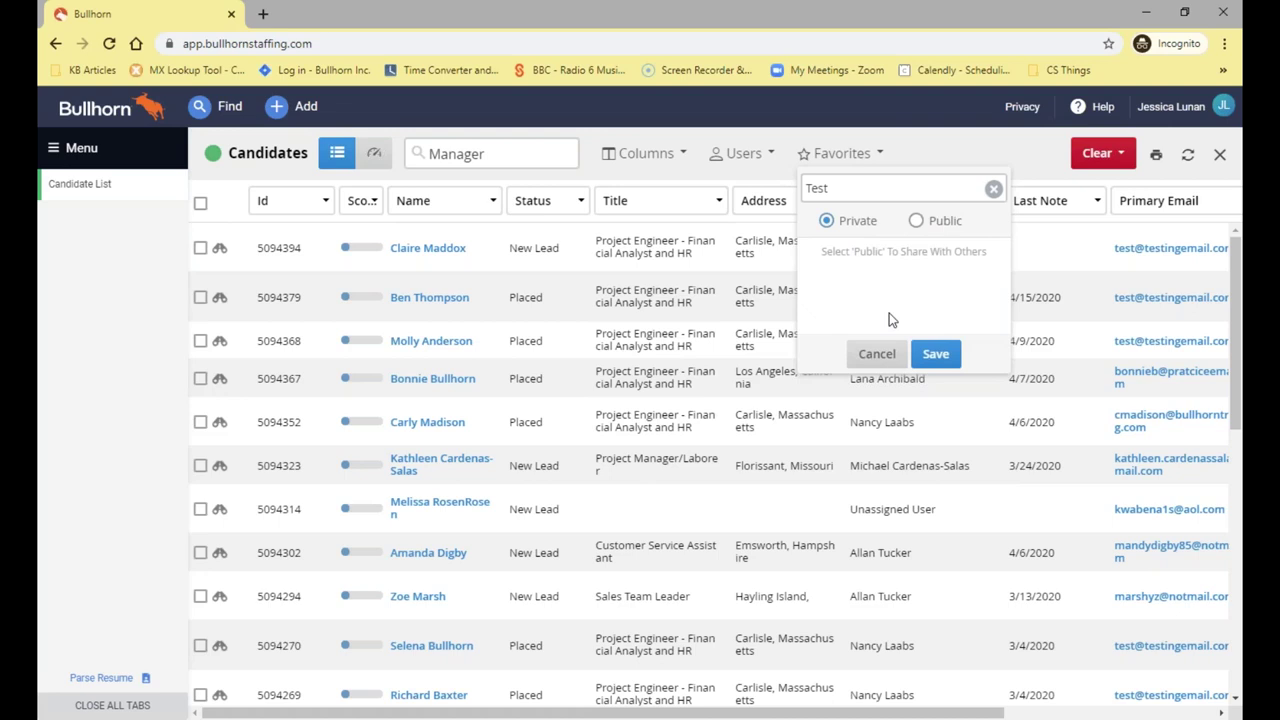
click(936, 355)
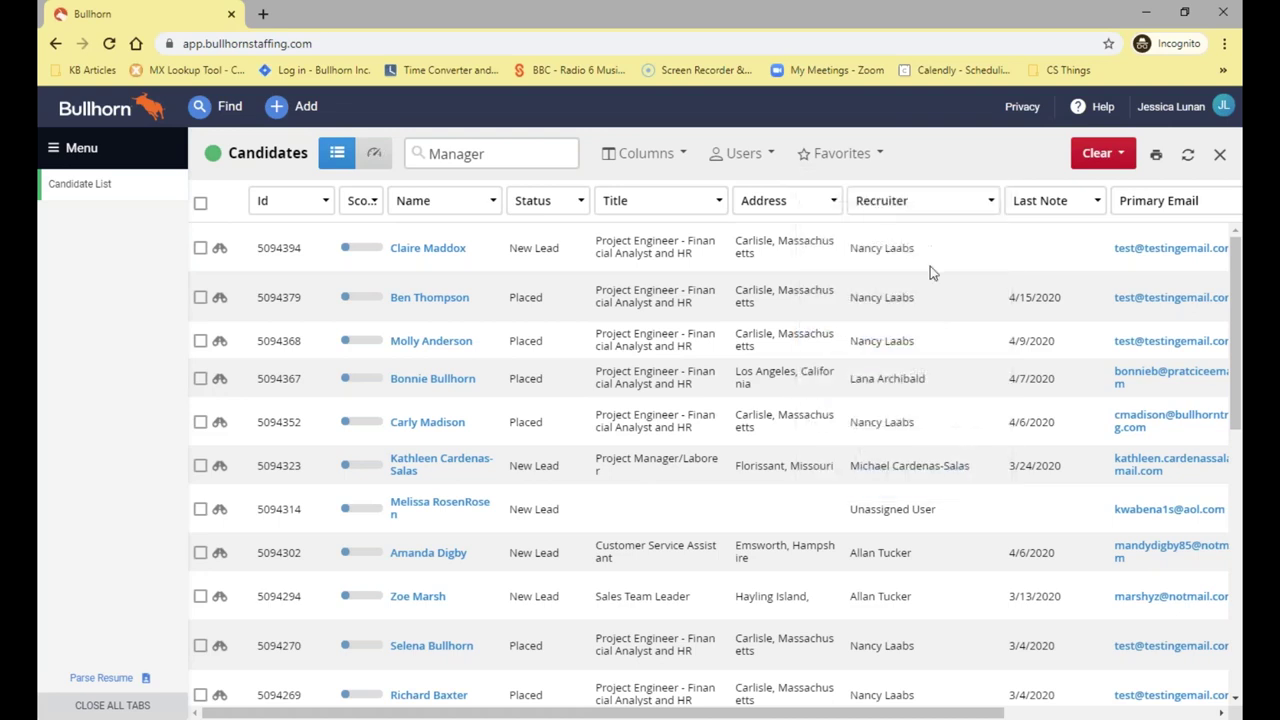
Clear all search terms and filters, then load the Test favorite from My Favorites
click(1100, 153)
click(1108, 234)
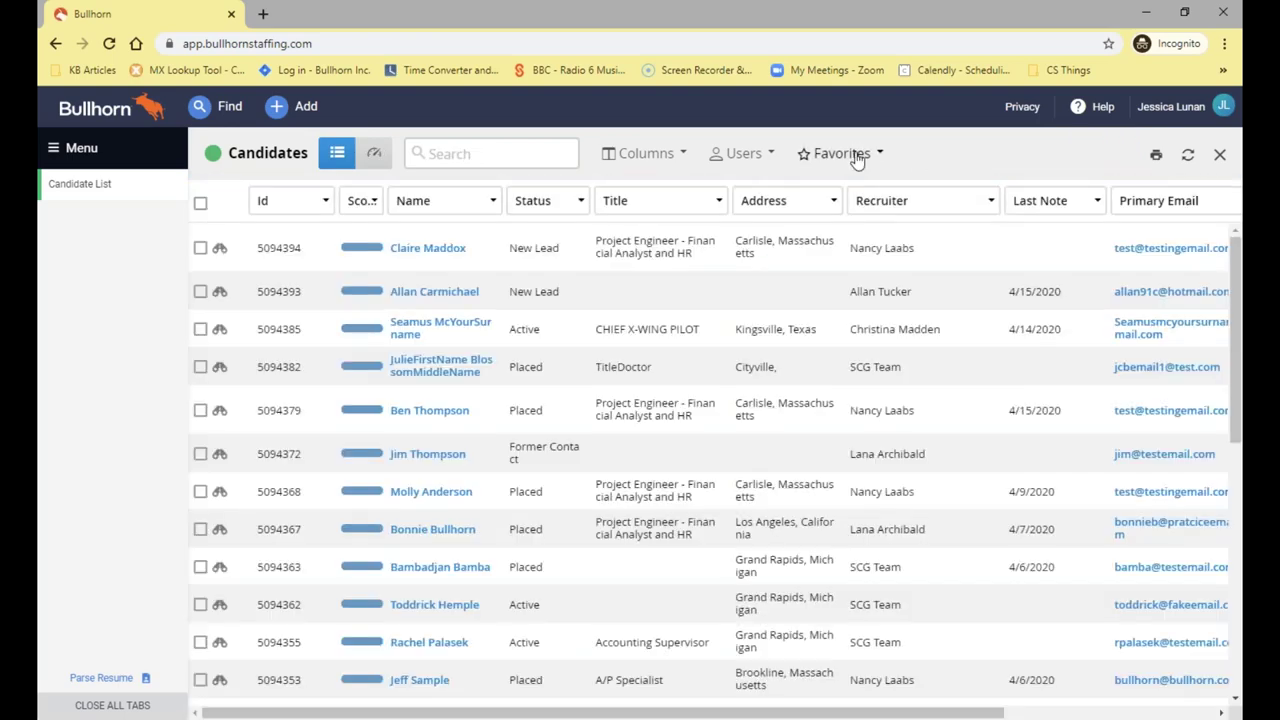
click(845, 153)
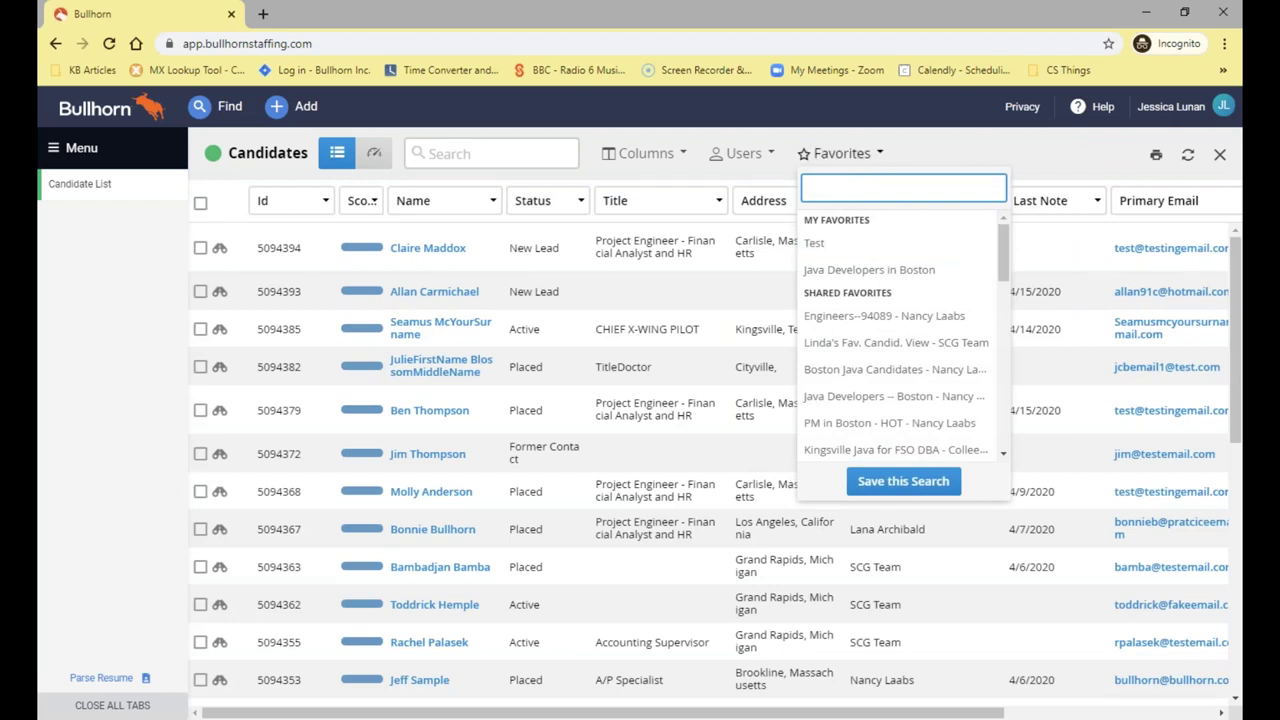
click(846, 153)
click(852, 156)
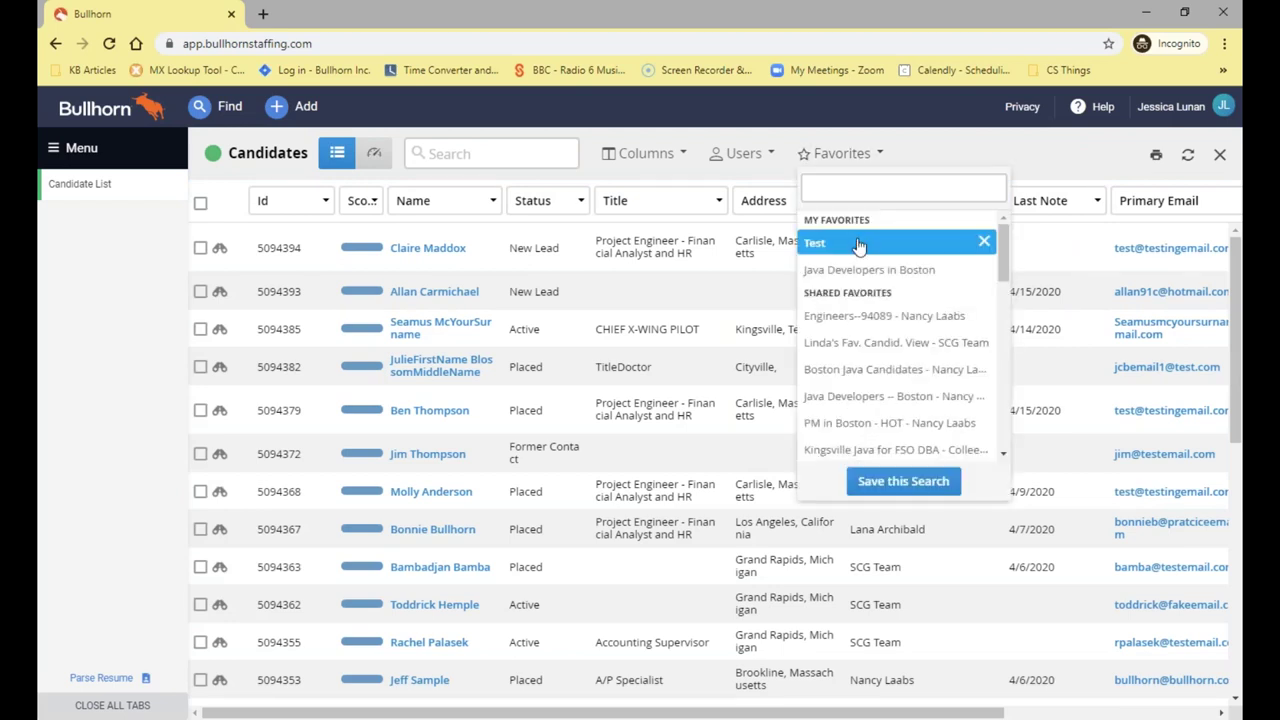
click(857, 244)
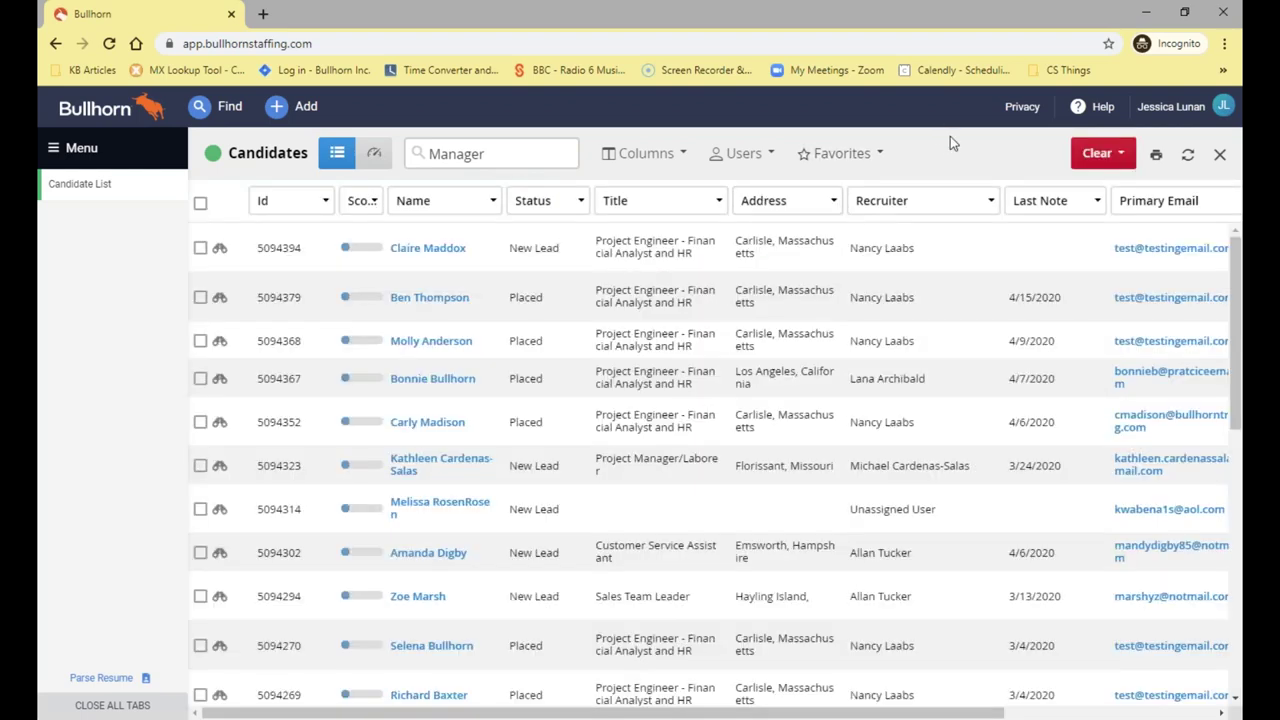
Clear the recalled Test search and reopen the keyword search form
click(1100, 160)
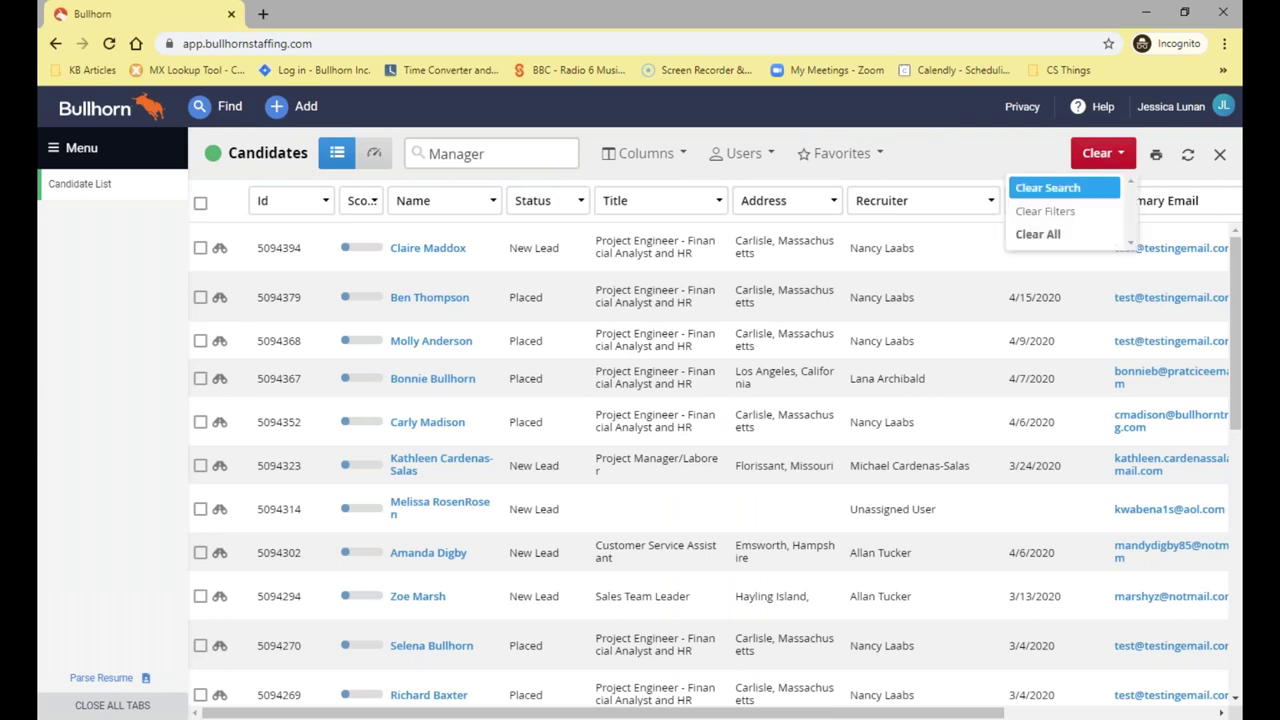
click(1082, 234)
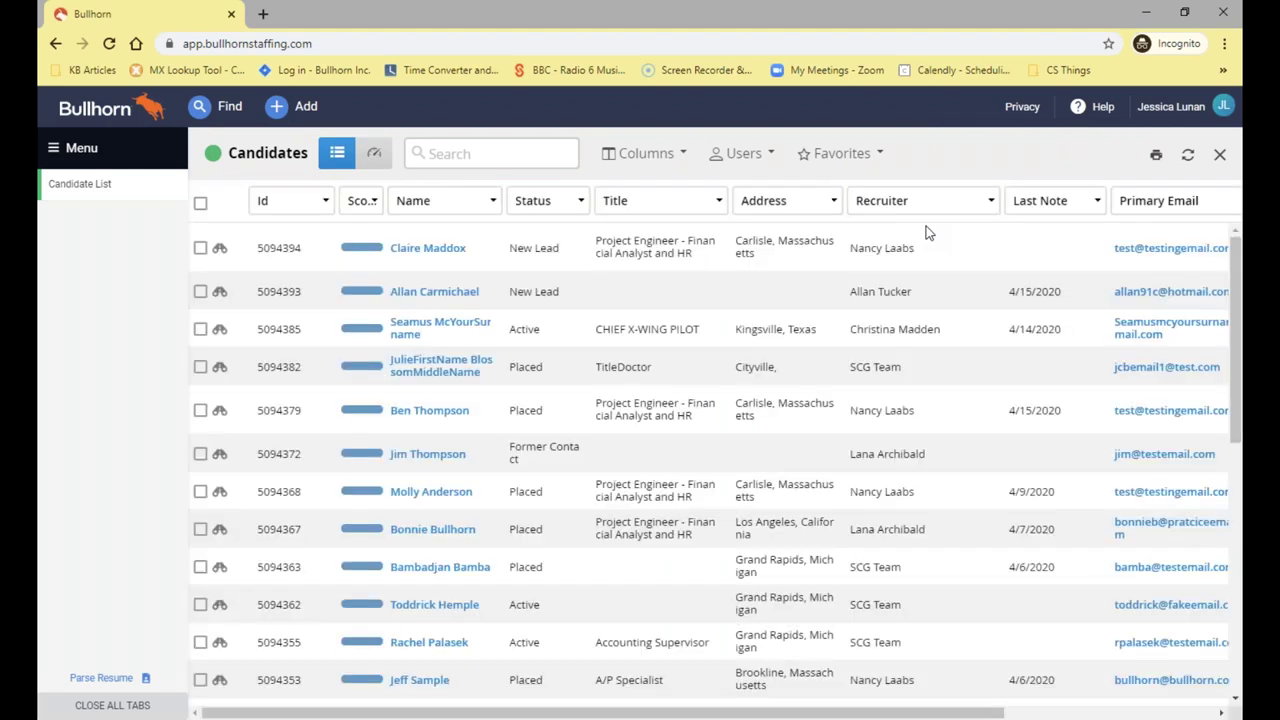
click(501, 152)
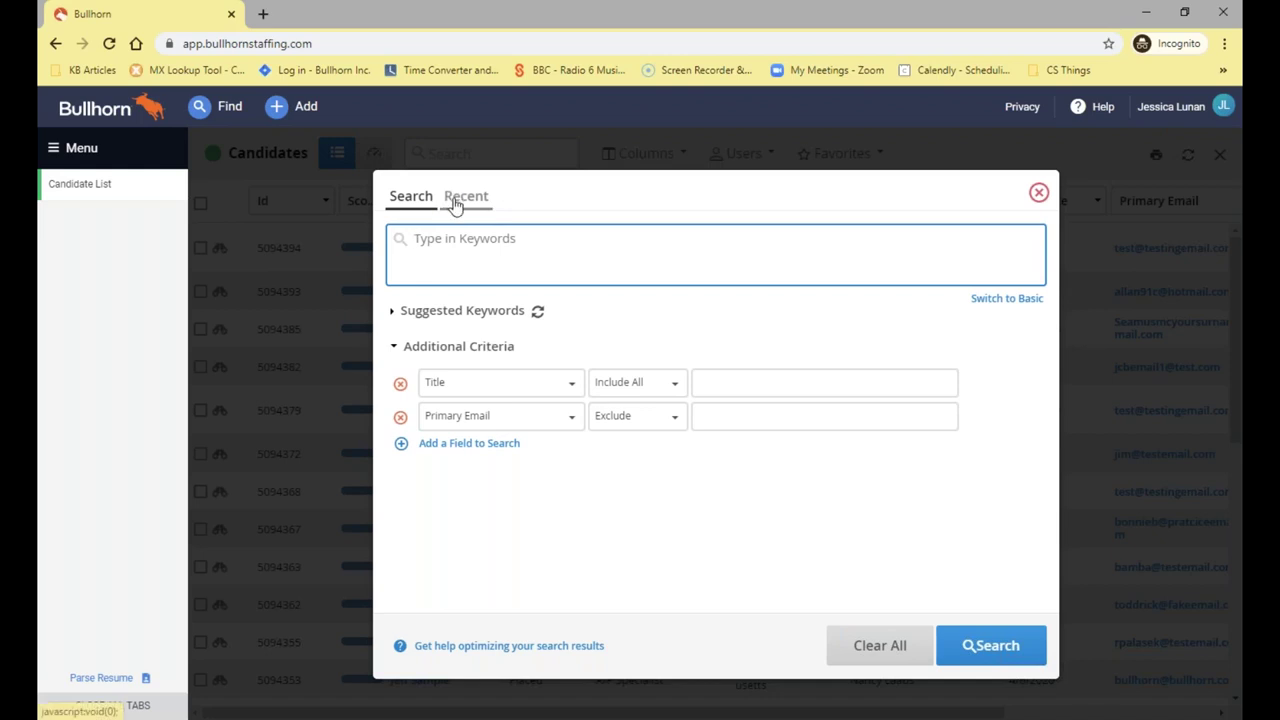
Rerun the 'Keywords: Manager' search from the Recent searches list
click(462, 197)
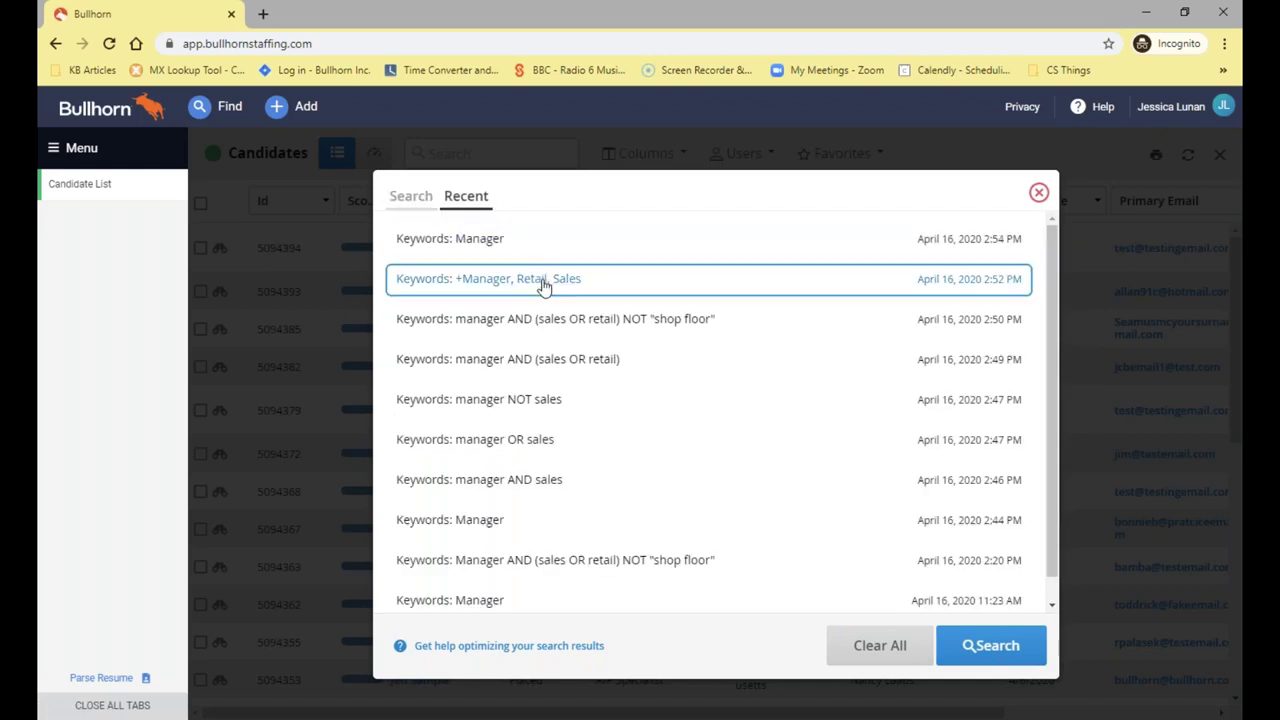
scroll(545, 287, down, 1)
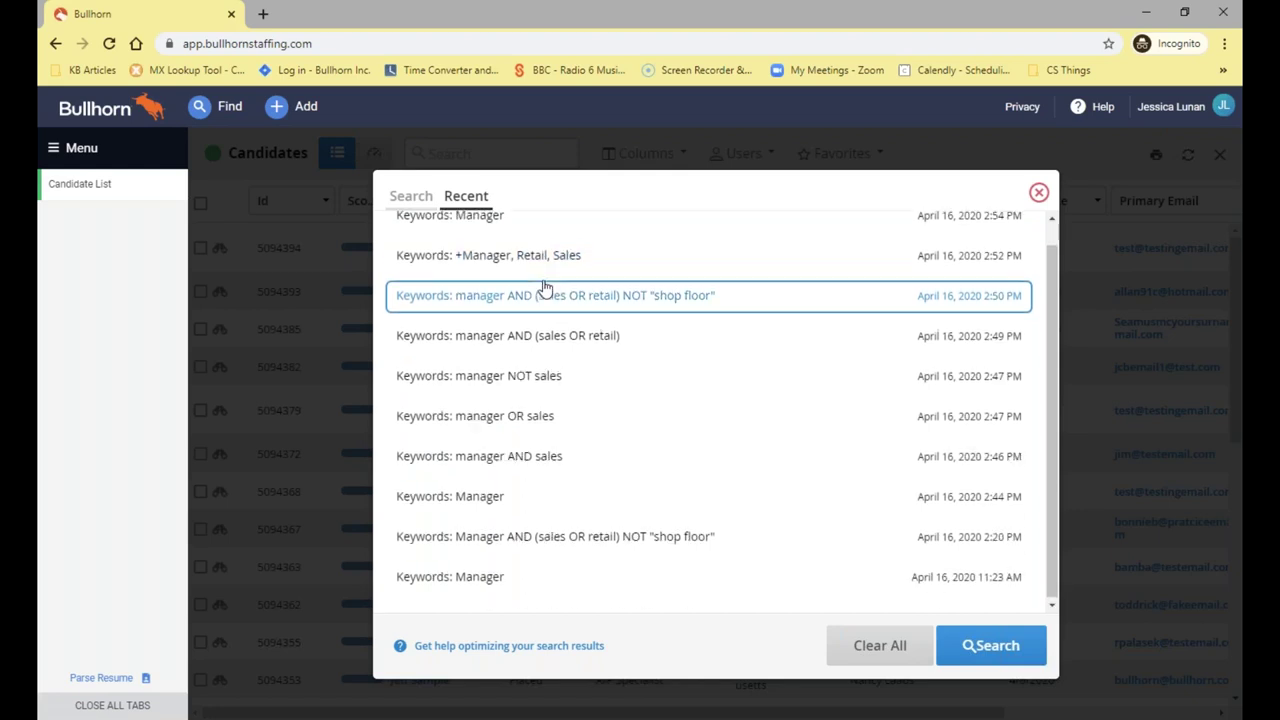
scroll(545, 287, up, 1)
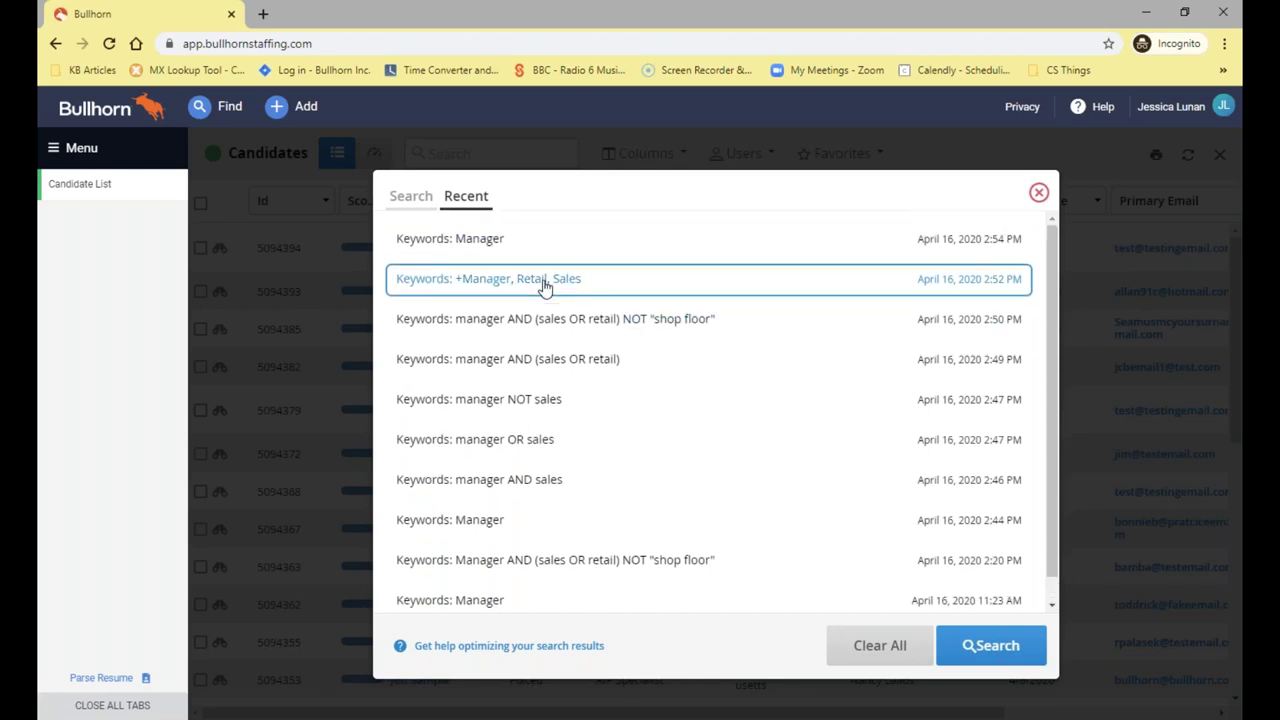
scroll(543, 352, down, 1)
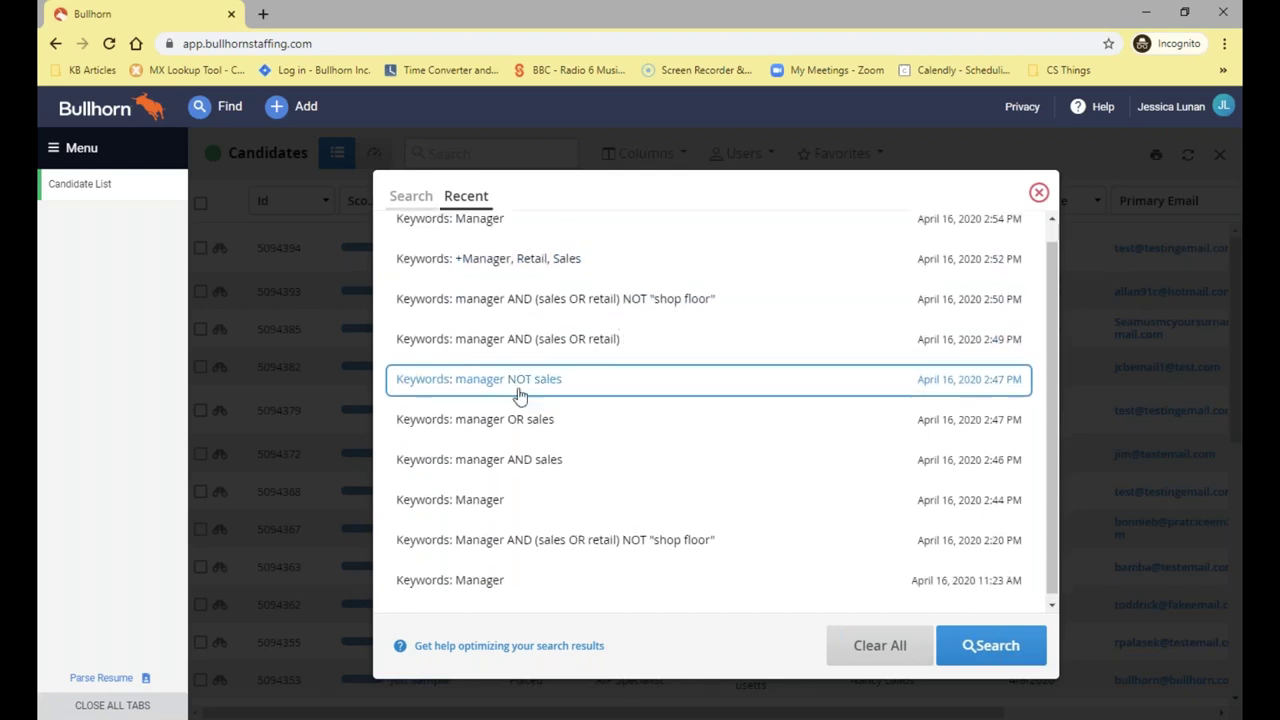
scroll(535, 300, up, 1)
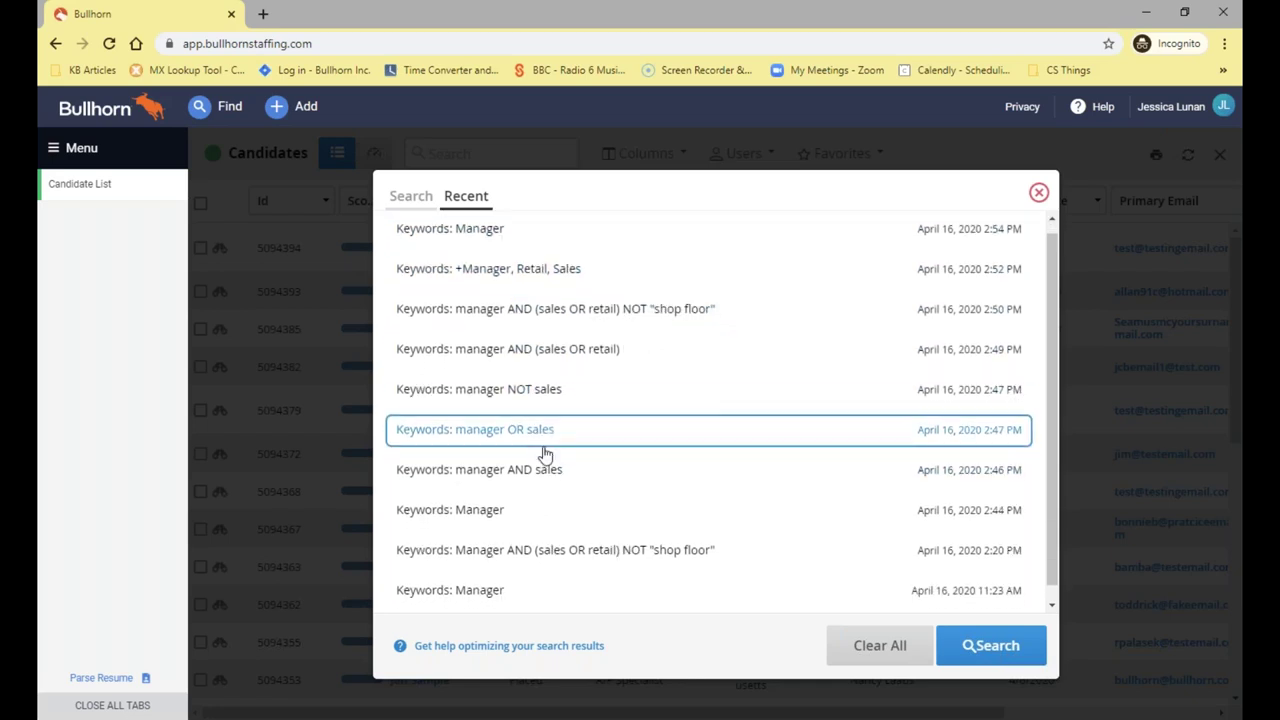
scroll(545, 452, down, 1)
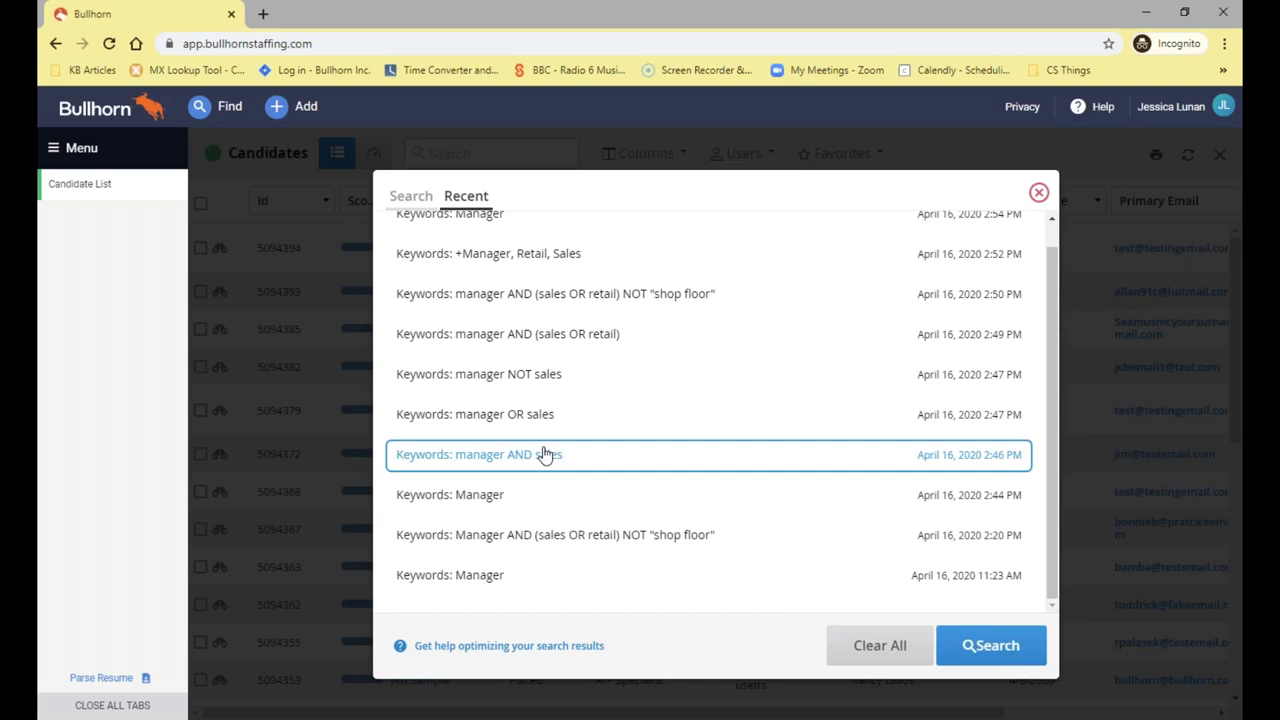
scroll(543, 451, up, 1)
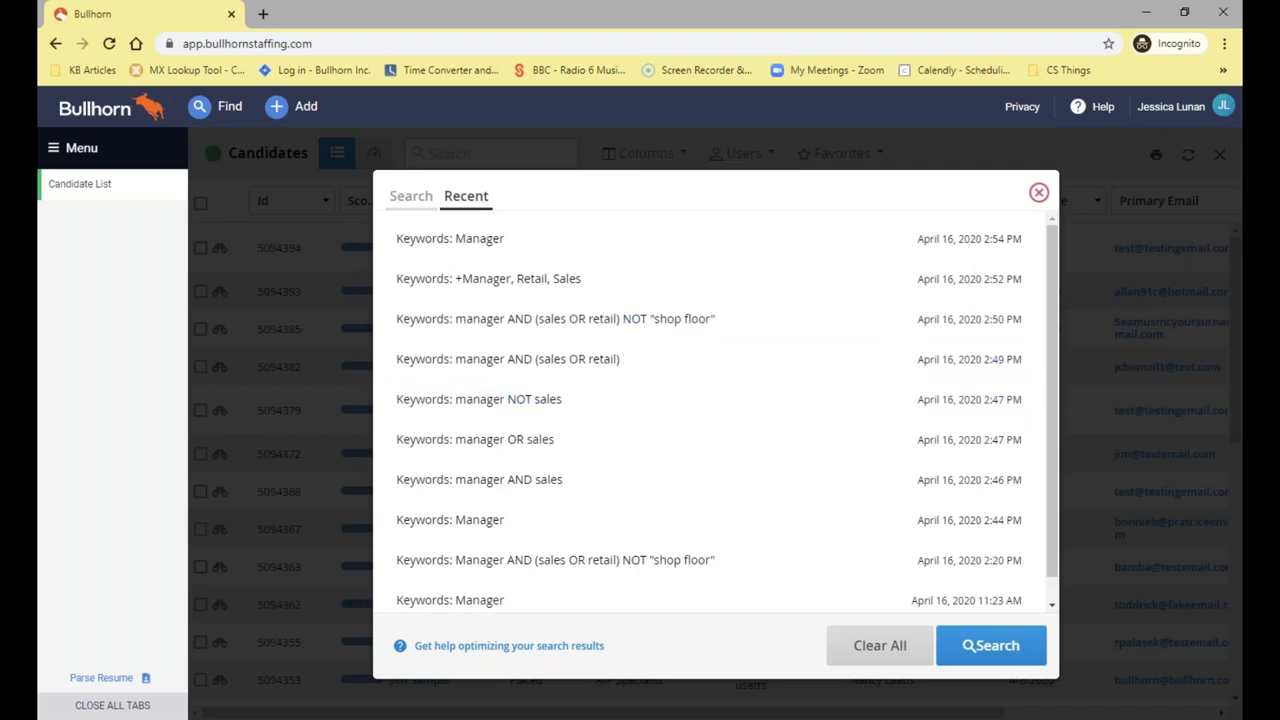
scroll(660, 483, down, 1)
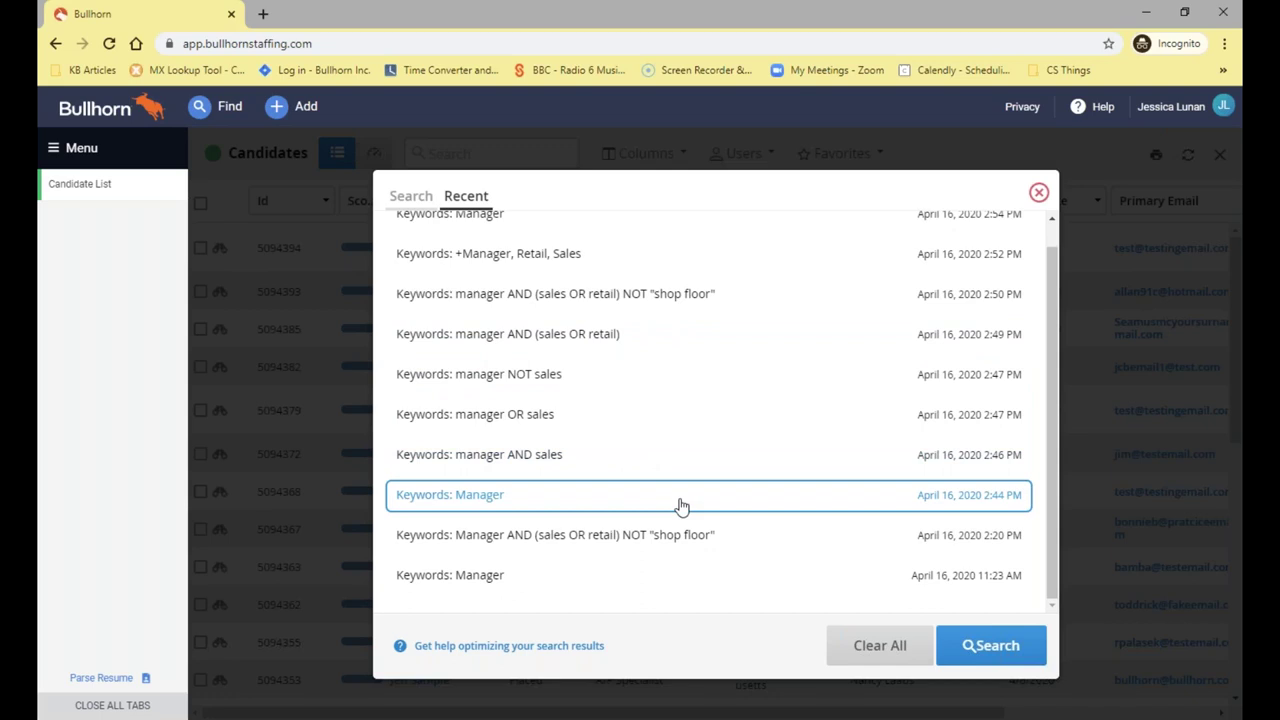
click(680, 507)
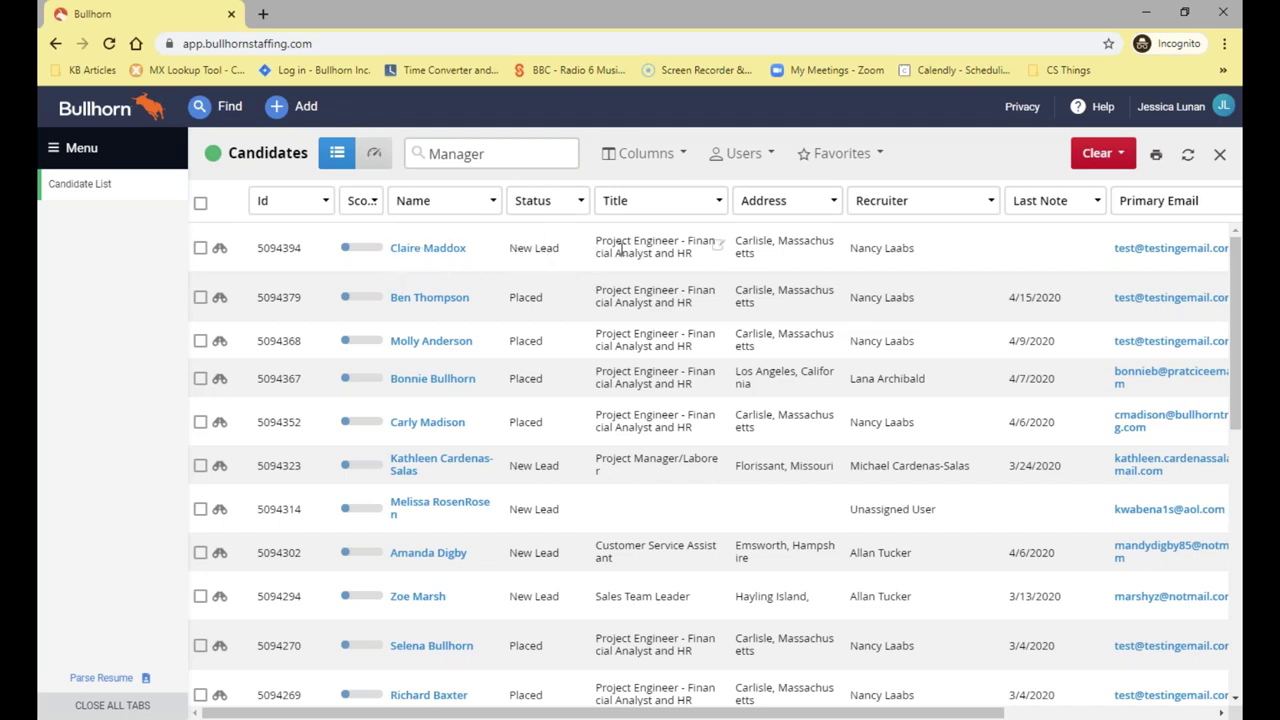
click(216, 250)
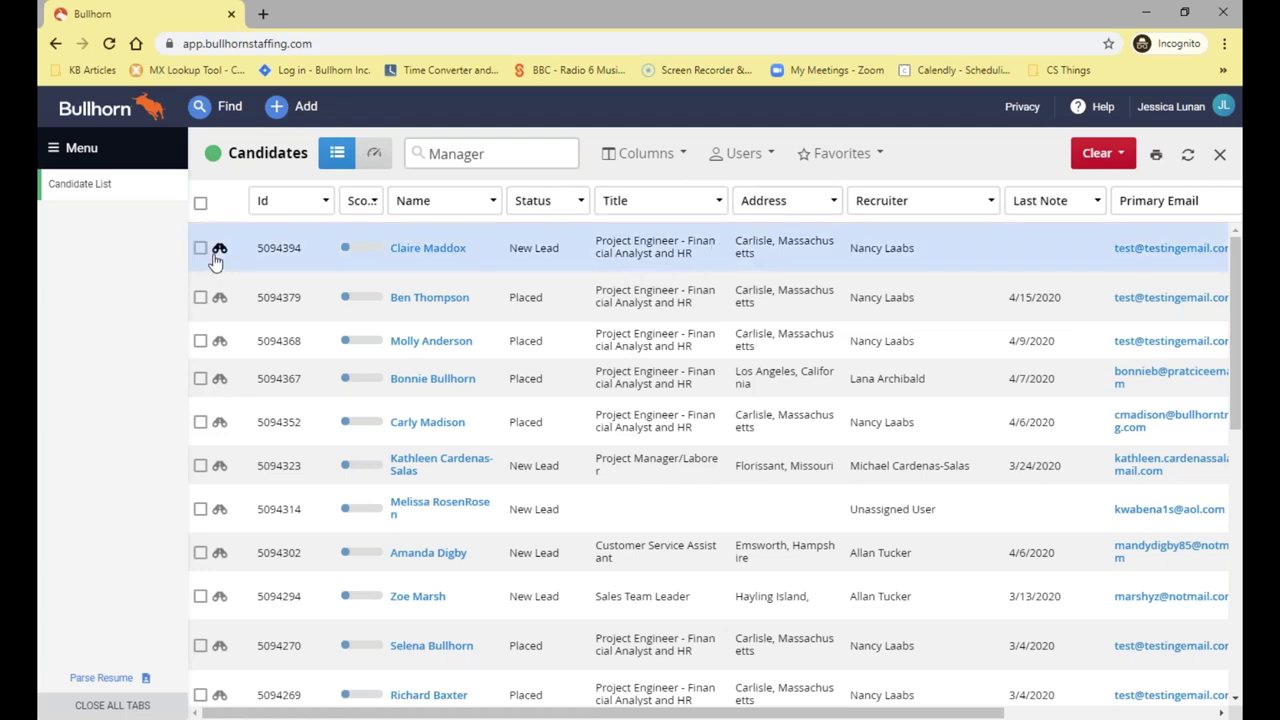
click(219, 252)
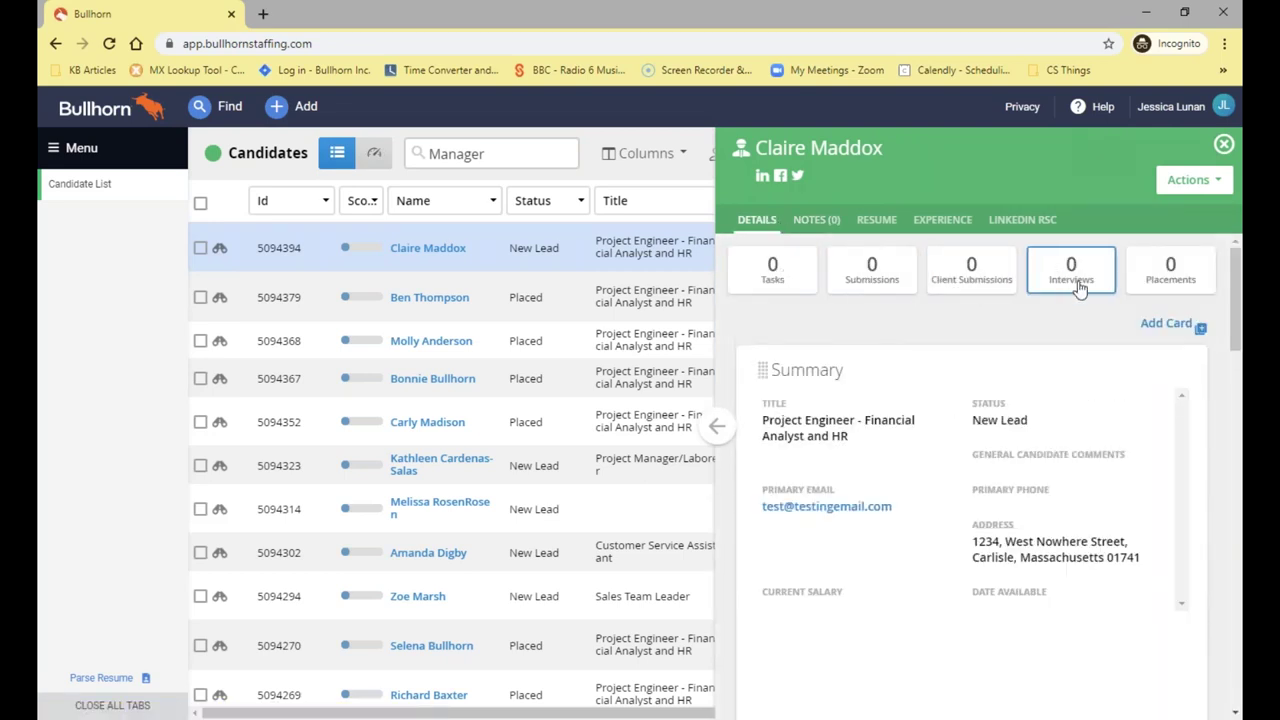
scroll(891, 400, down, 3)
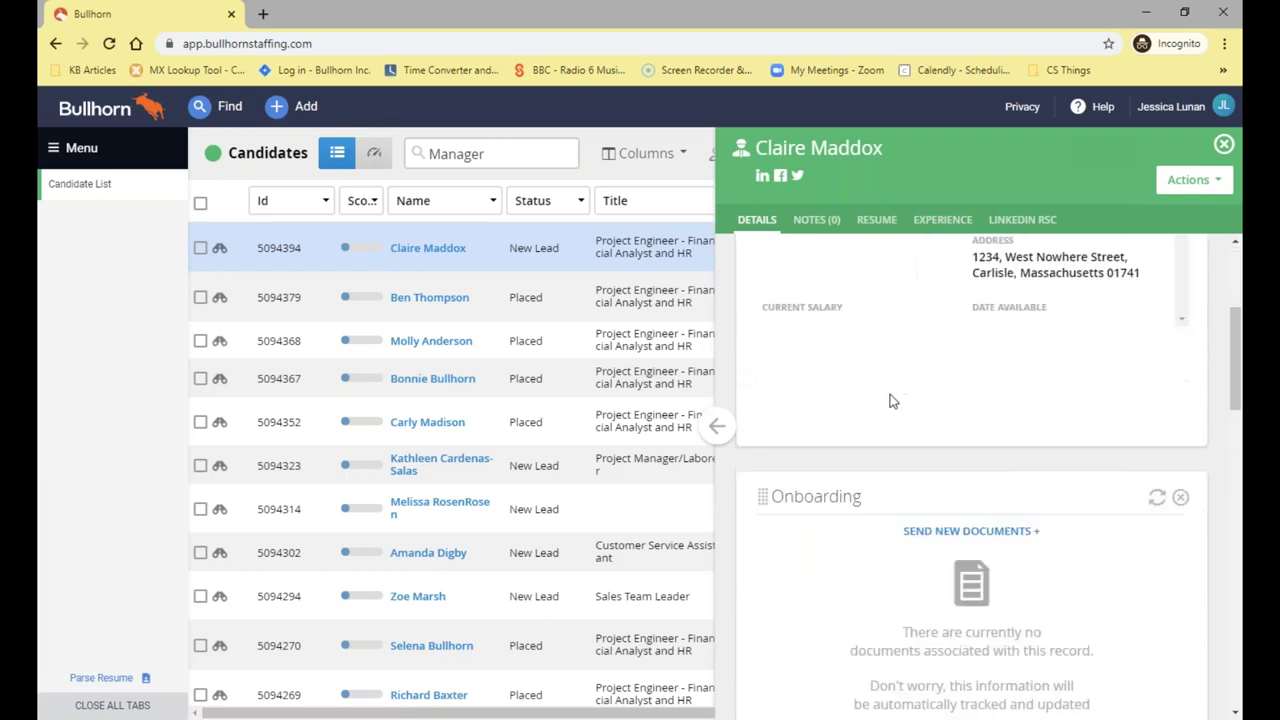
scroll(891, 400, up, 3)
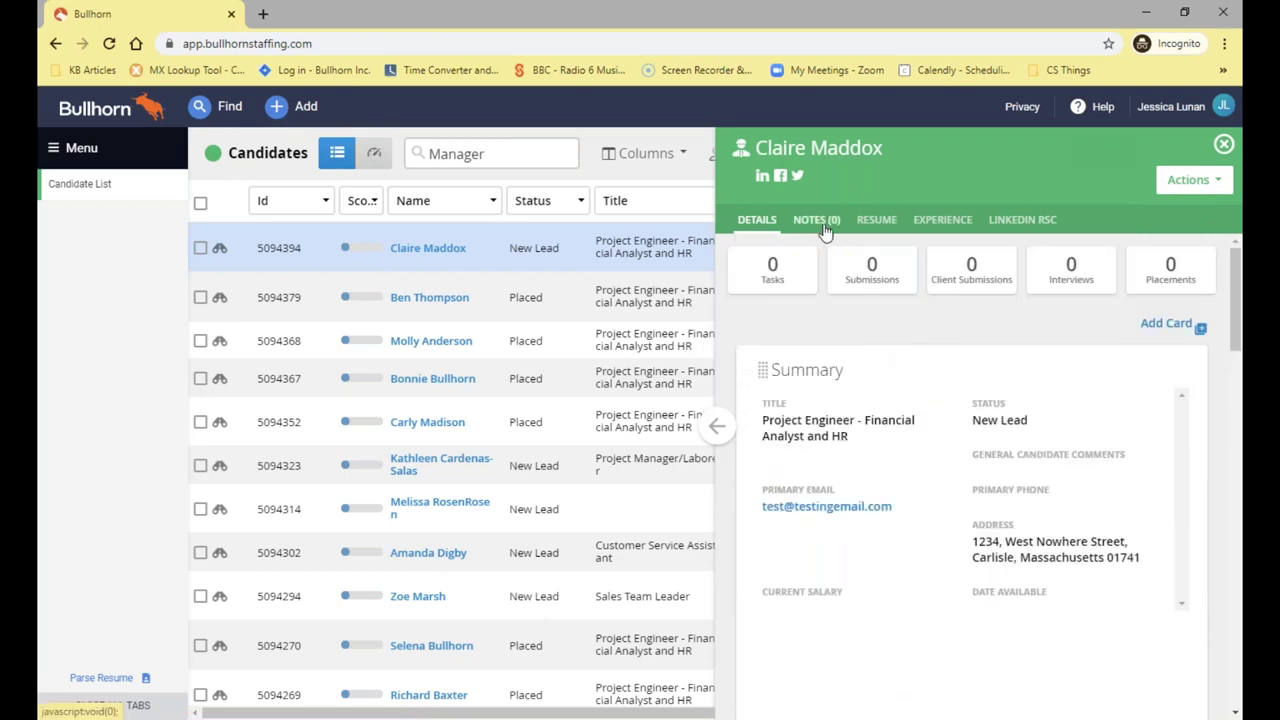
click(826, 224)
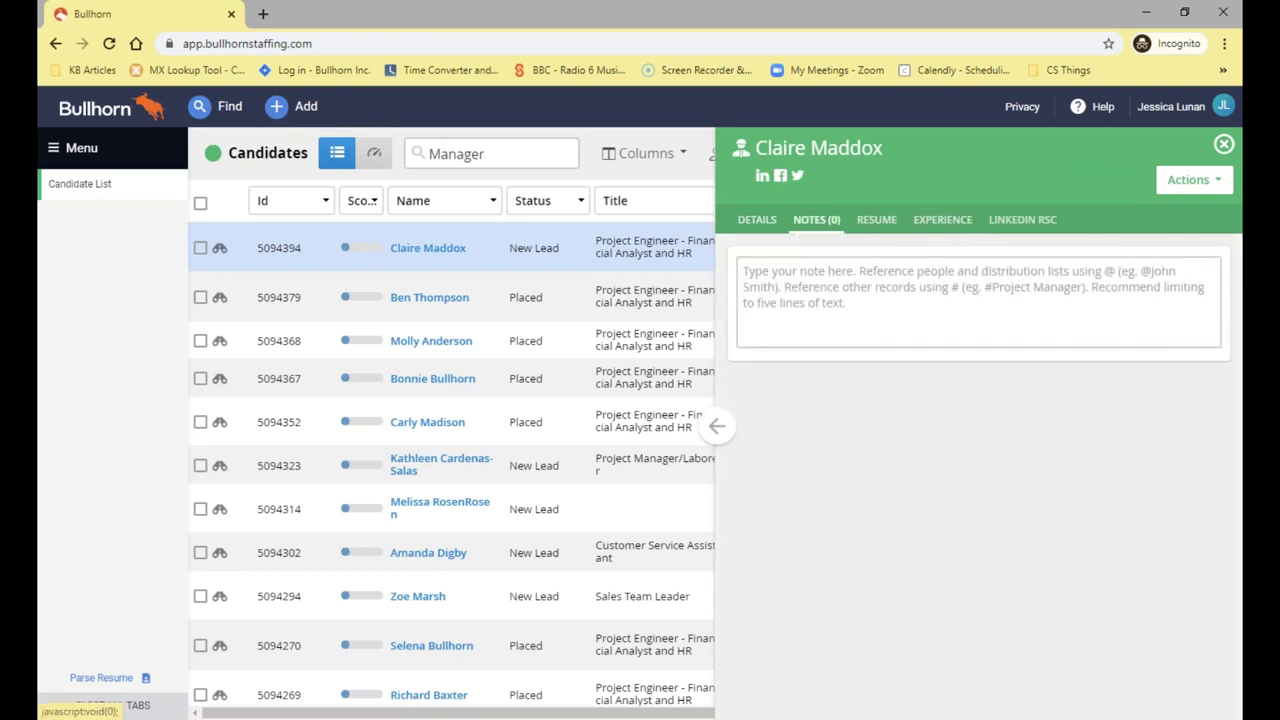
click(993, 226)
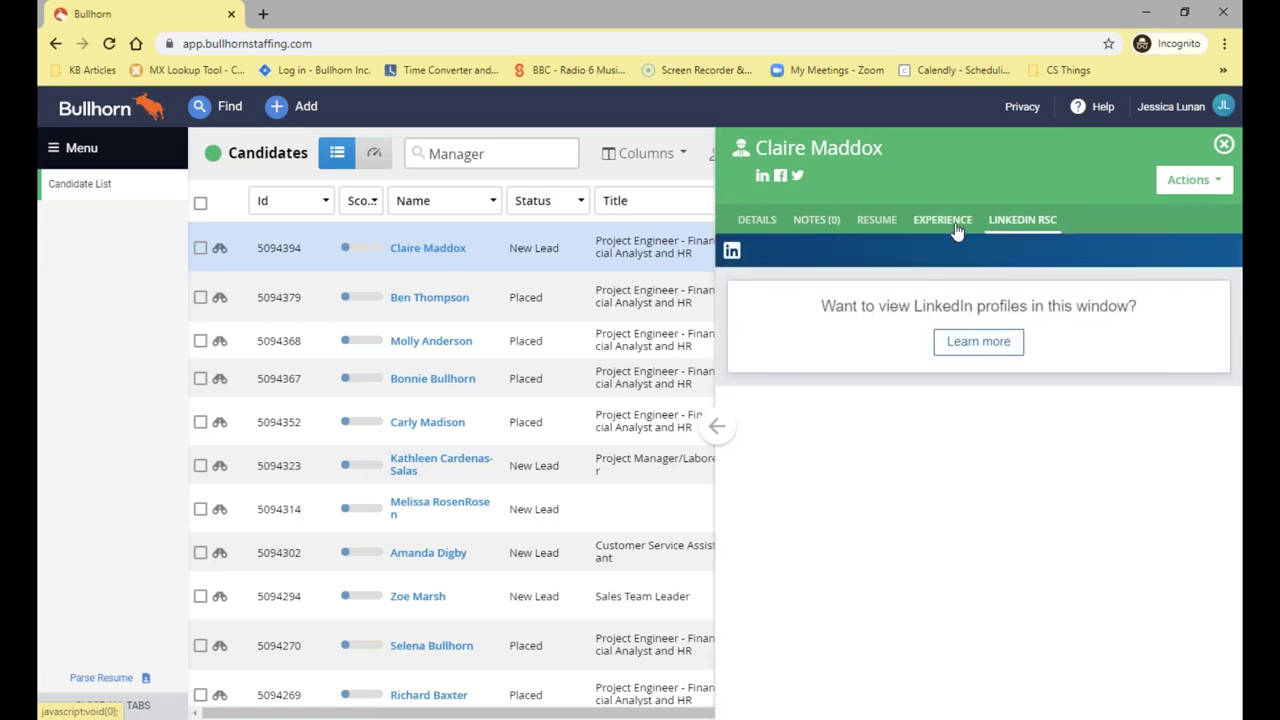
click(876, 222)
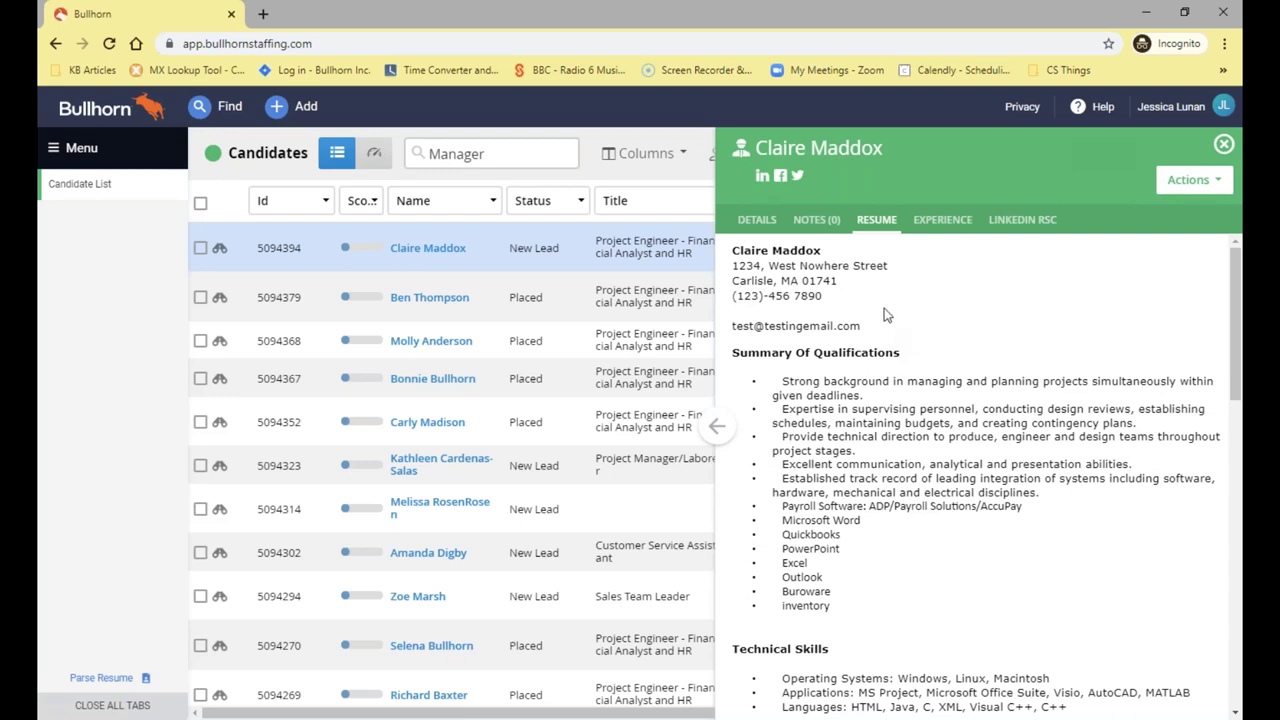
click(1168, 192)
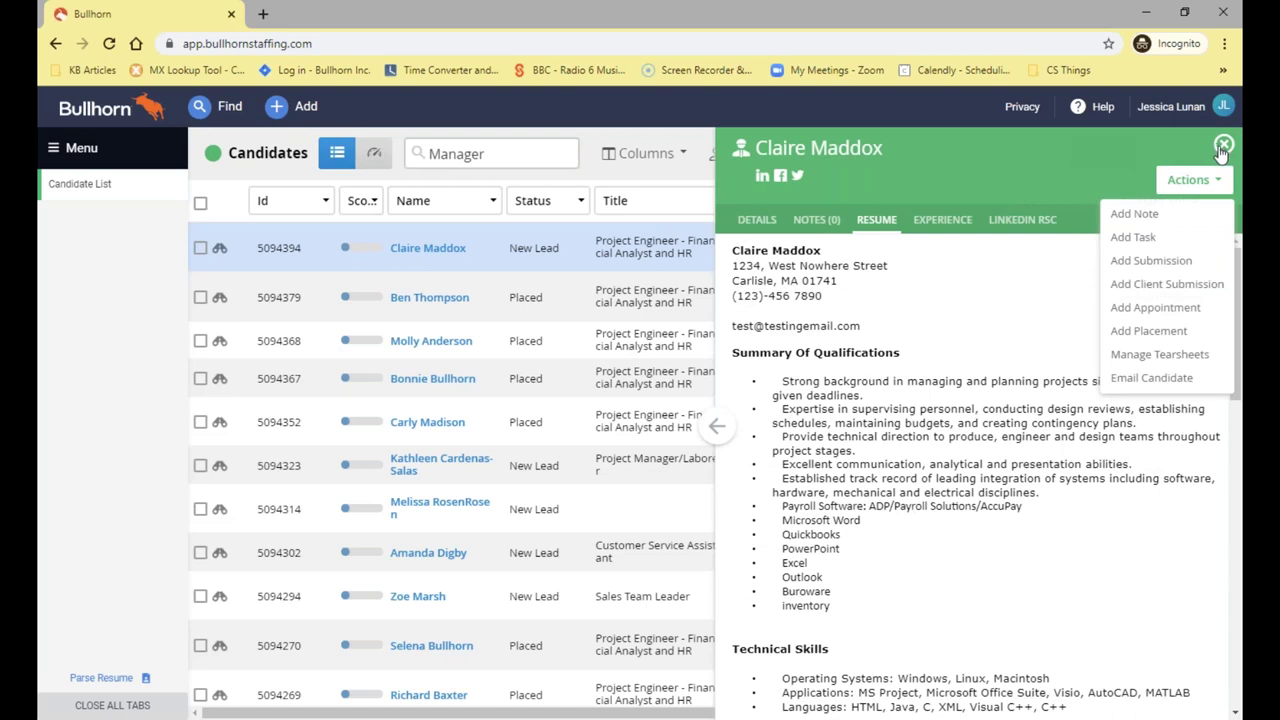
click(1223, 146)
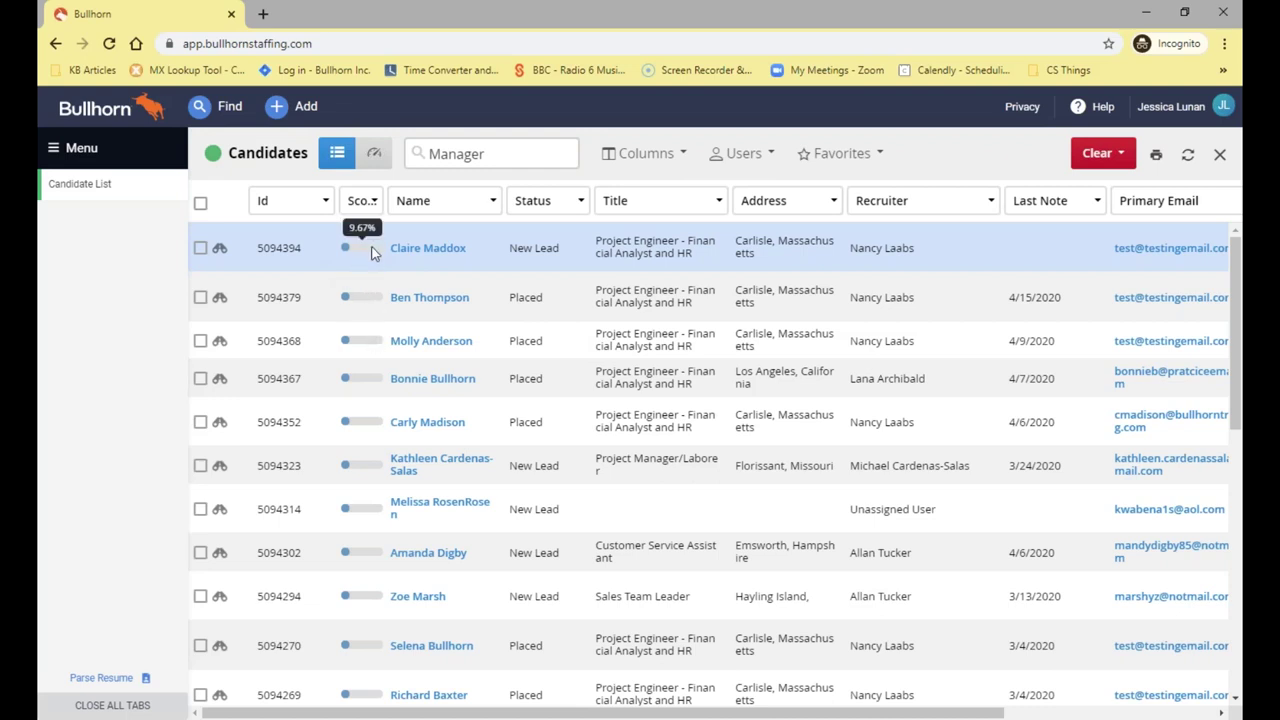
click(1101, 107)
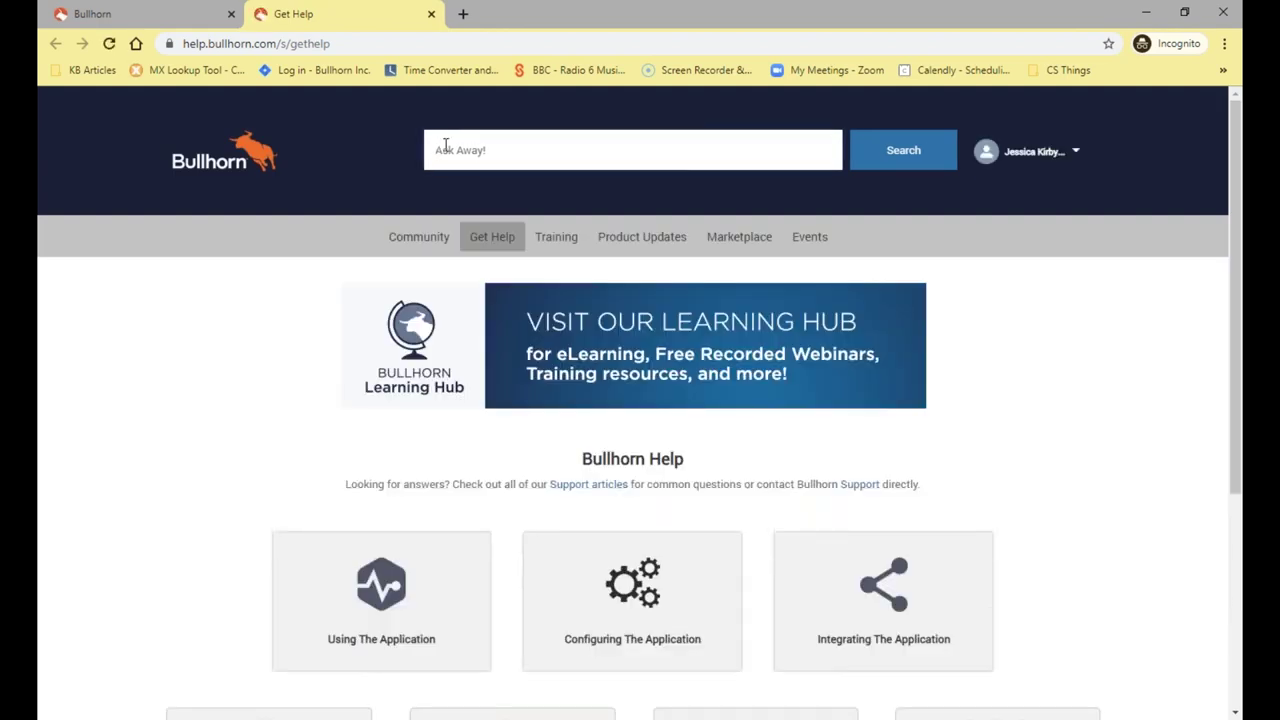
click(446, 145)
text(score)
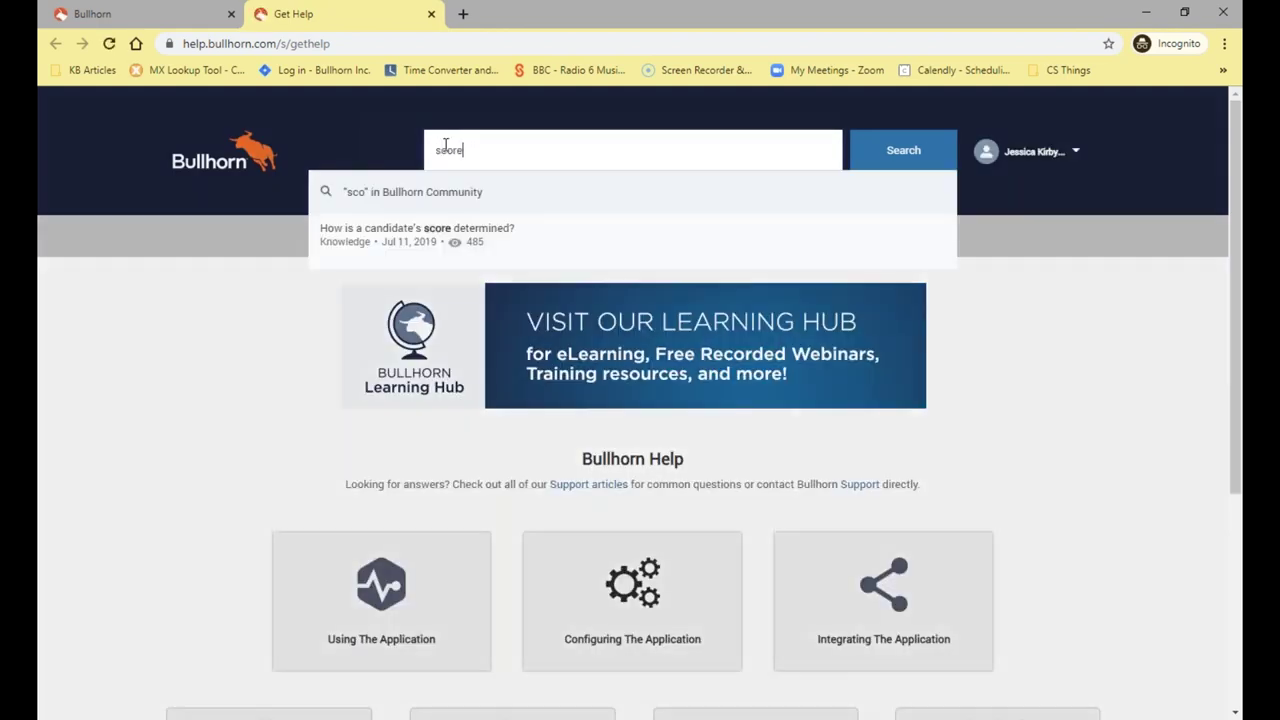
click(417, 228)
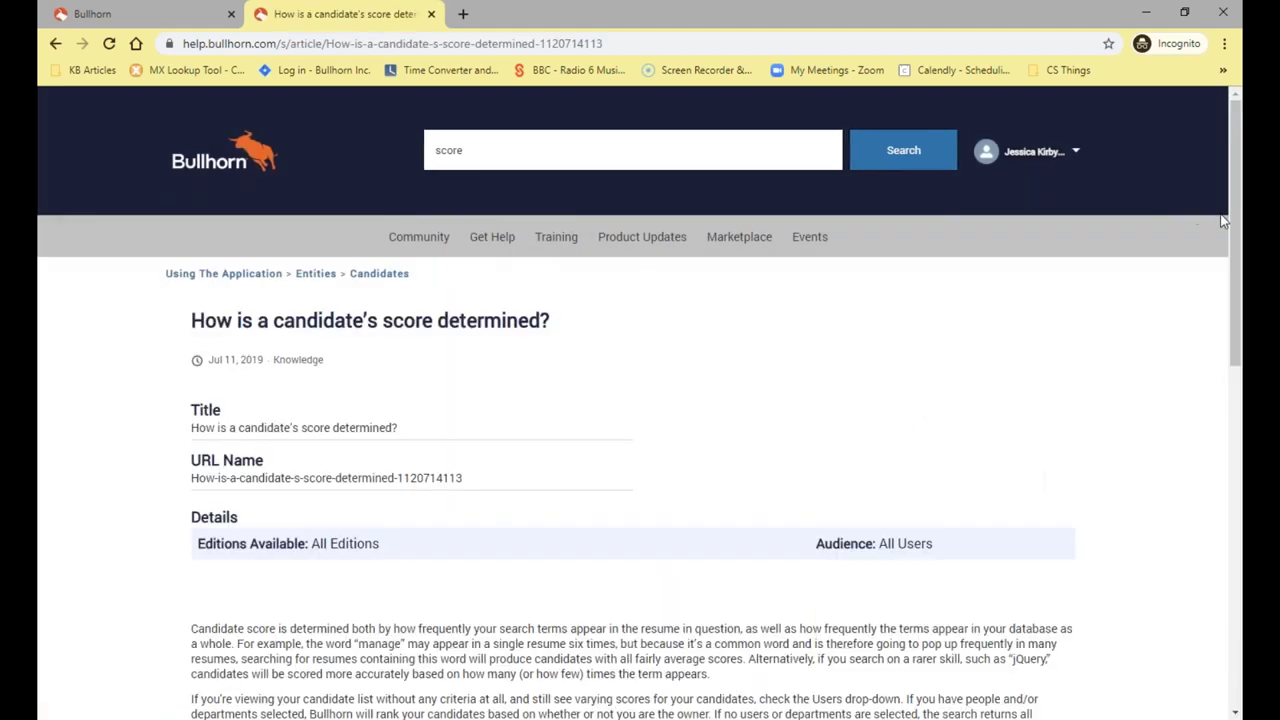
drag(1236, 222, 1240, 325)
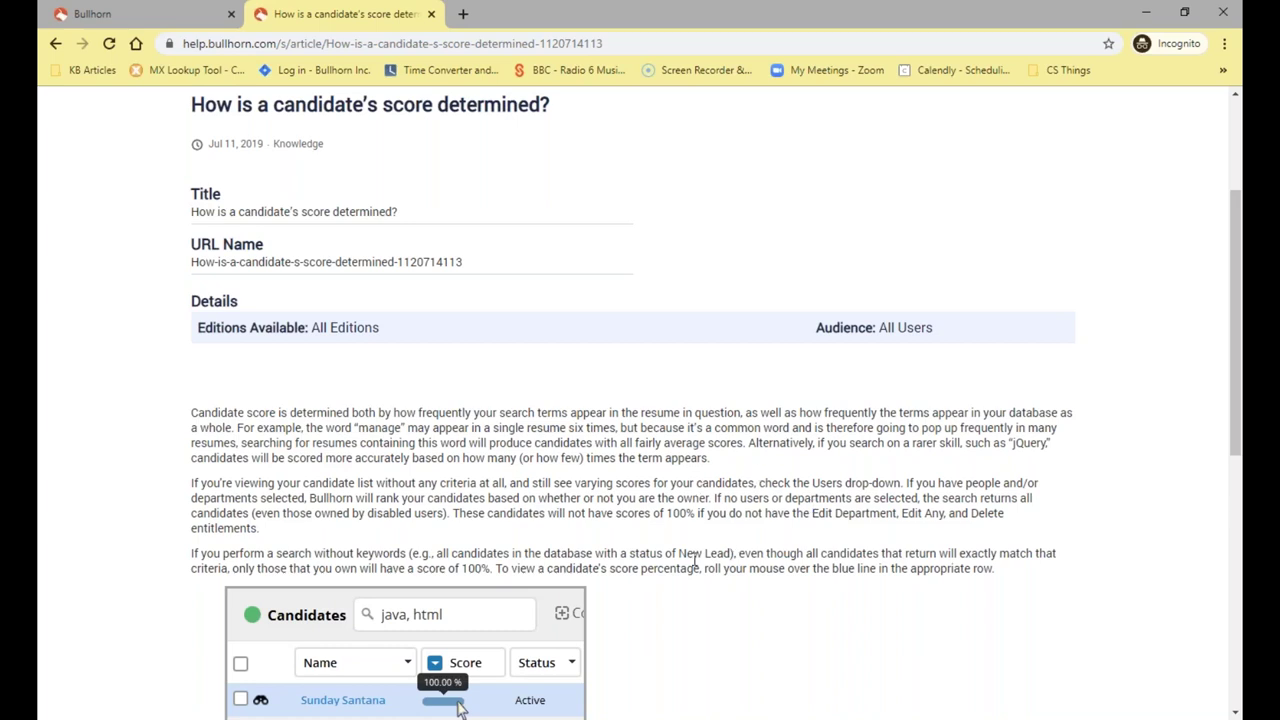
scroll(700, 565, down, 4)
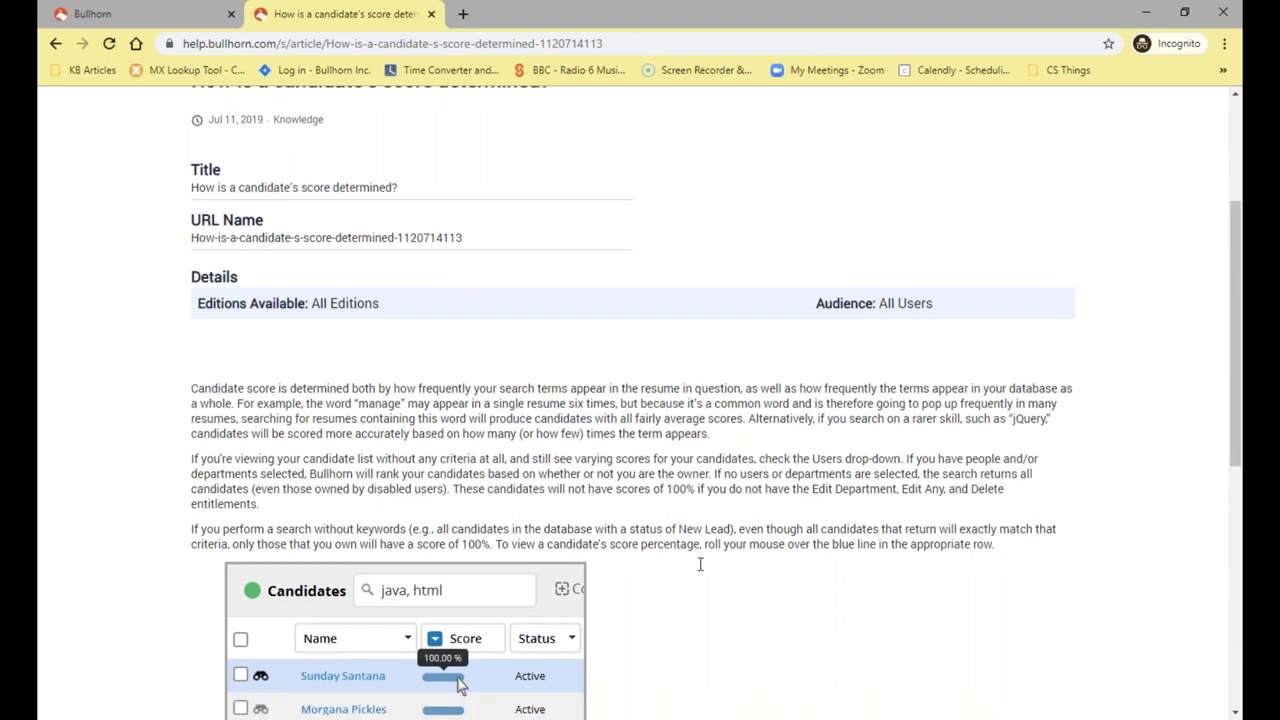
scroll(296, 505, up, 4)
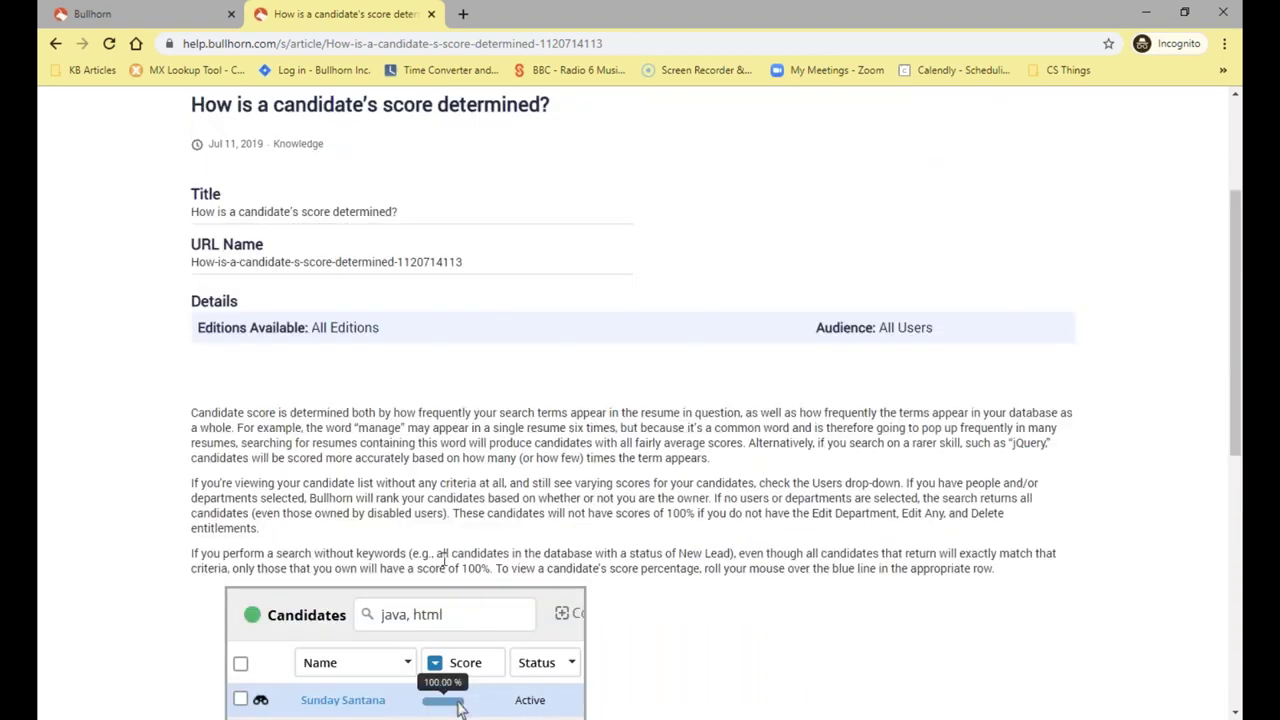
drag(1010, 585, 258, 442)
click(440, 141)
click(432, 14)
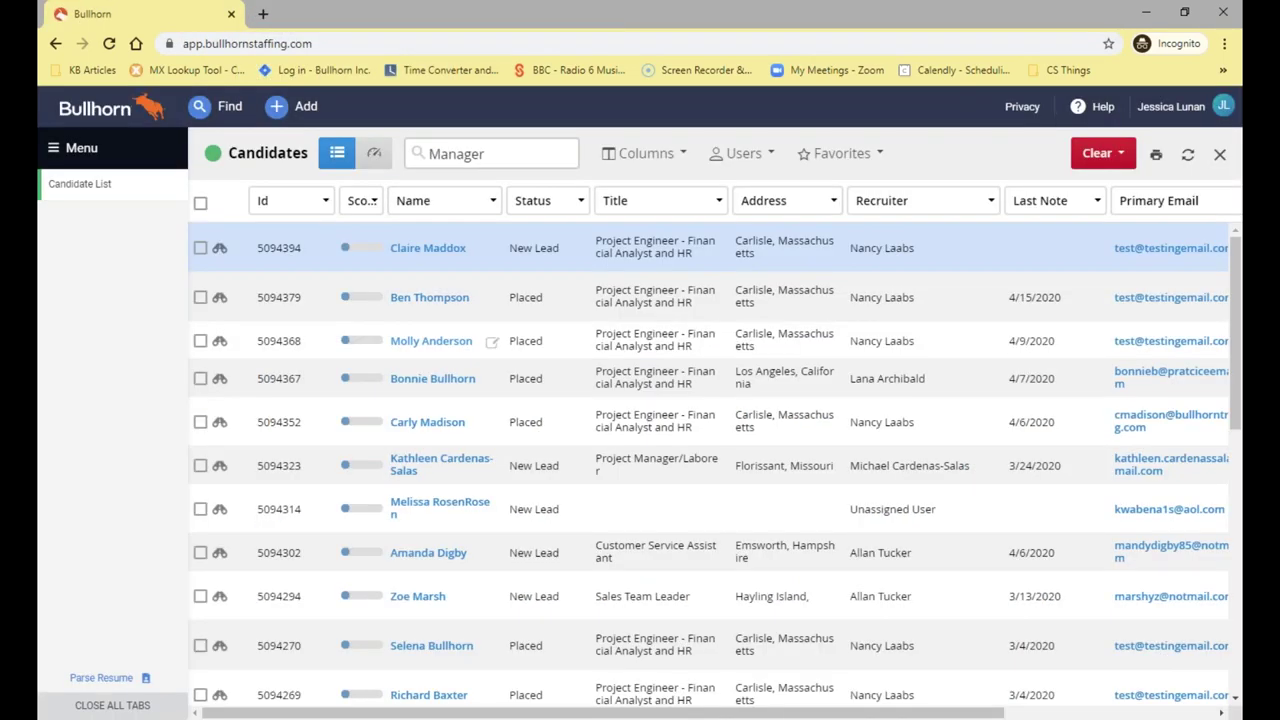